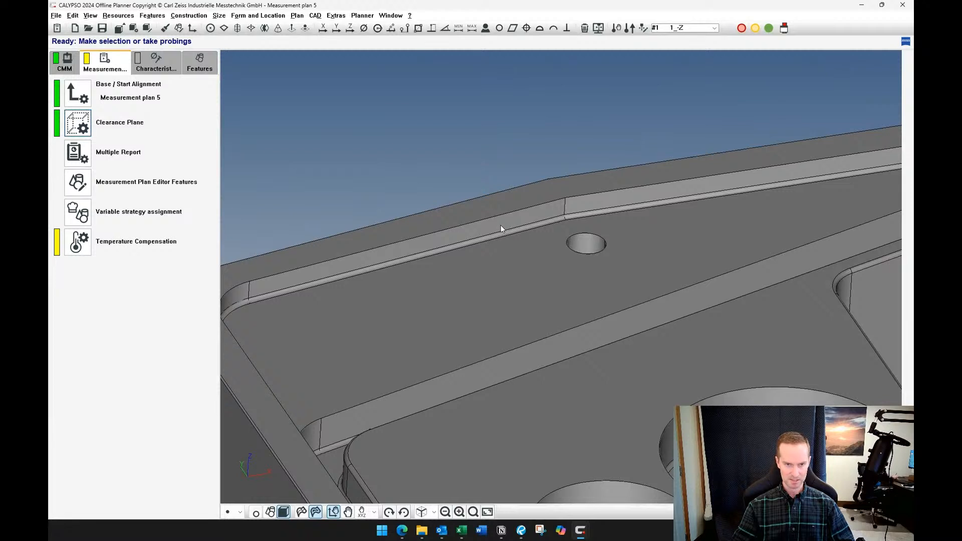
Probe a single point on the angled pocket side wall at about X 1.78, Y 6.02, Z -0.05 and accept the point feature
scroll(528, 241, down, 3)
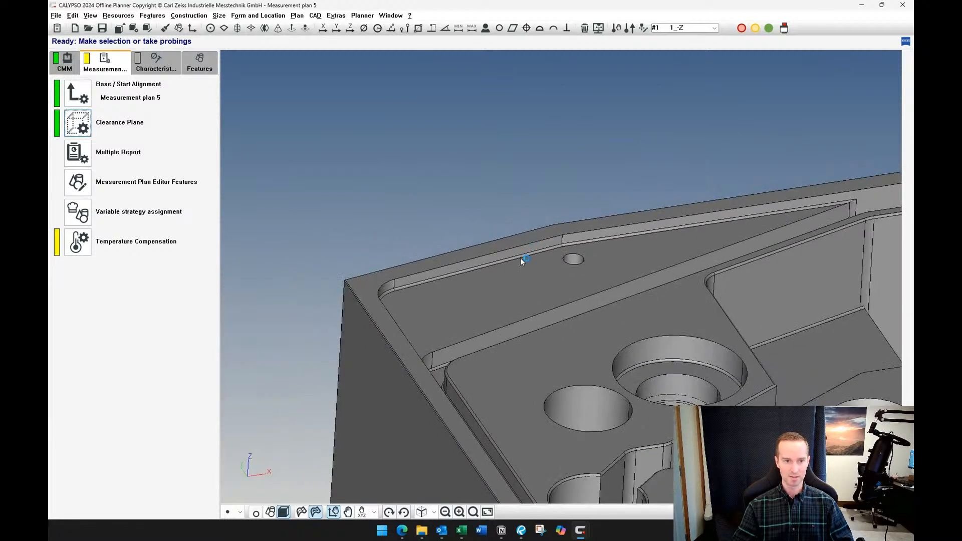
scroll(473, 332, up, 5)
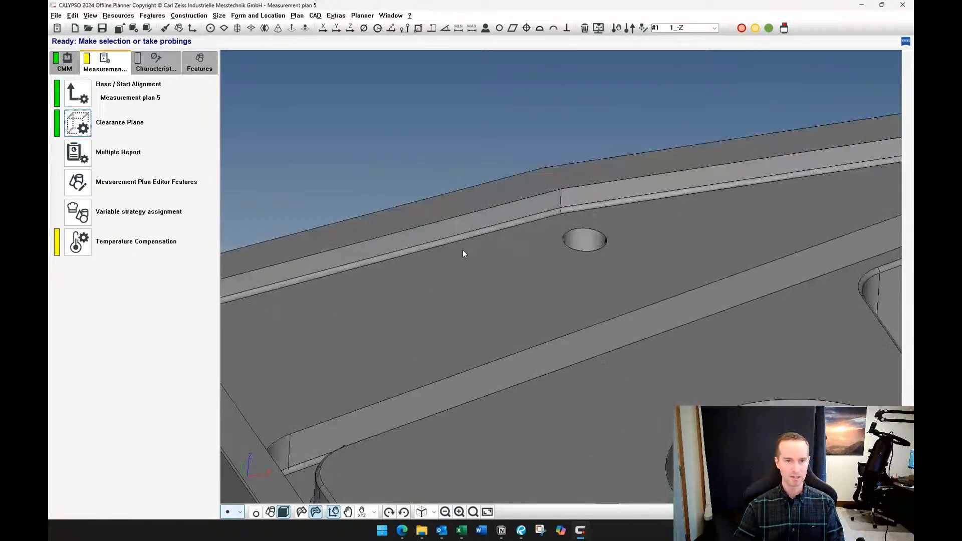
click(467, 224)
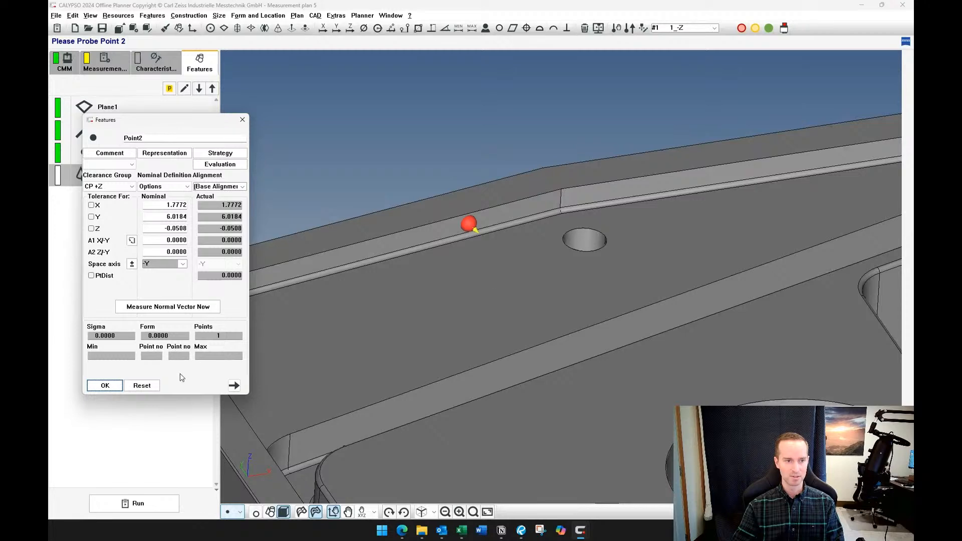
click(118, 382)
Review the nominal position and normal vector of the new wall point in its feature definition
double_click(95, 182)
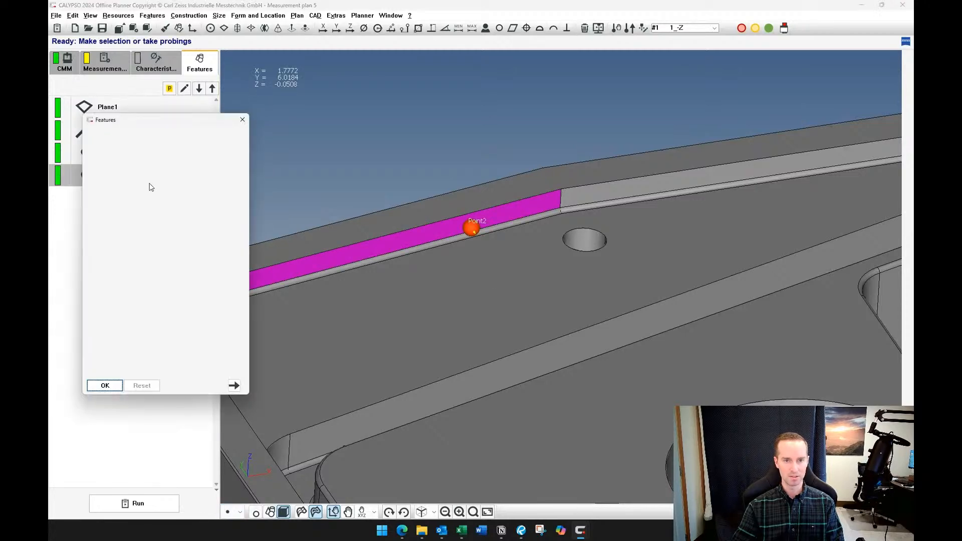
scroll(445, 282, up, 3)
scroll(440, 256, down, 3)
middle_drag(438, 272, 595, 304)
scroll(570, 278, down, 1)
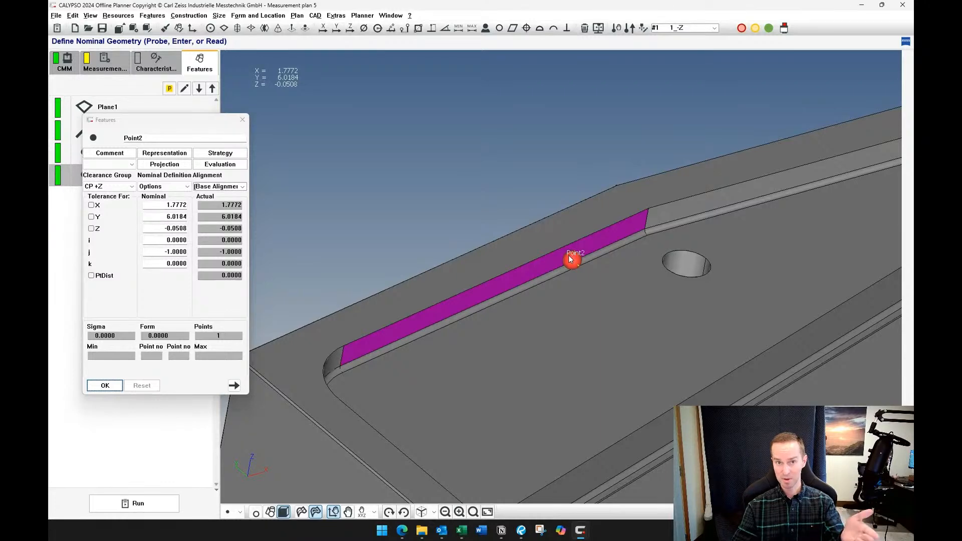
click(105, 386)
scroll(416, 305, down, 2)
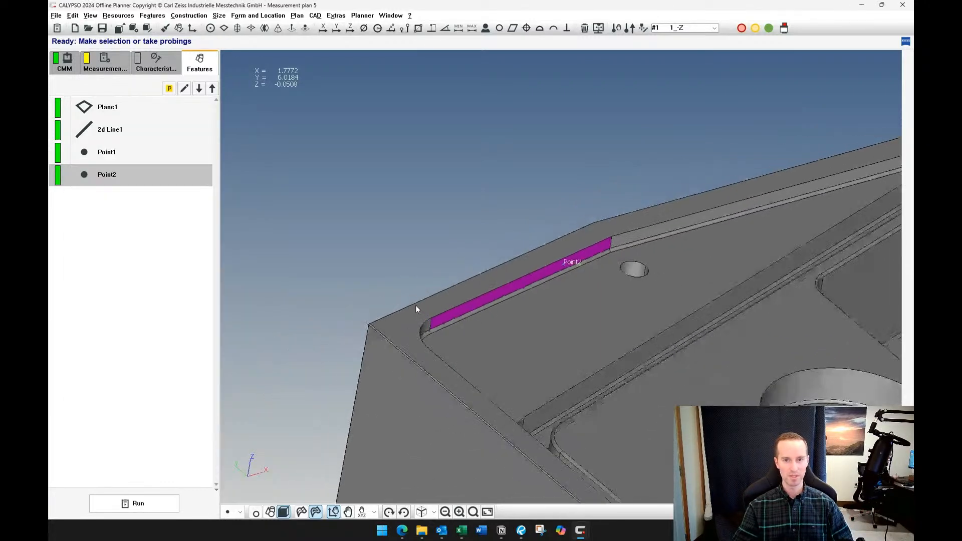
scroll(416, 305, down, 3)
middle_drag(424, 298, 407, 297)
scroll(576, 326, up, 4)
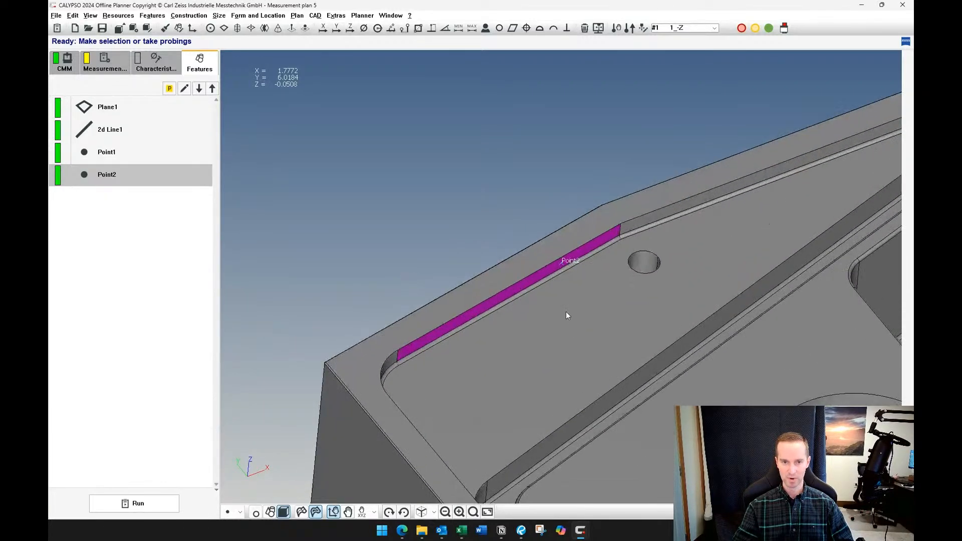
mouse_move(566, 311)
middle_down()
mouse_move(575, 318)
mouse_move(567, 312)
middle_up()
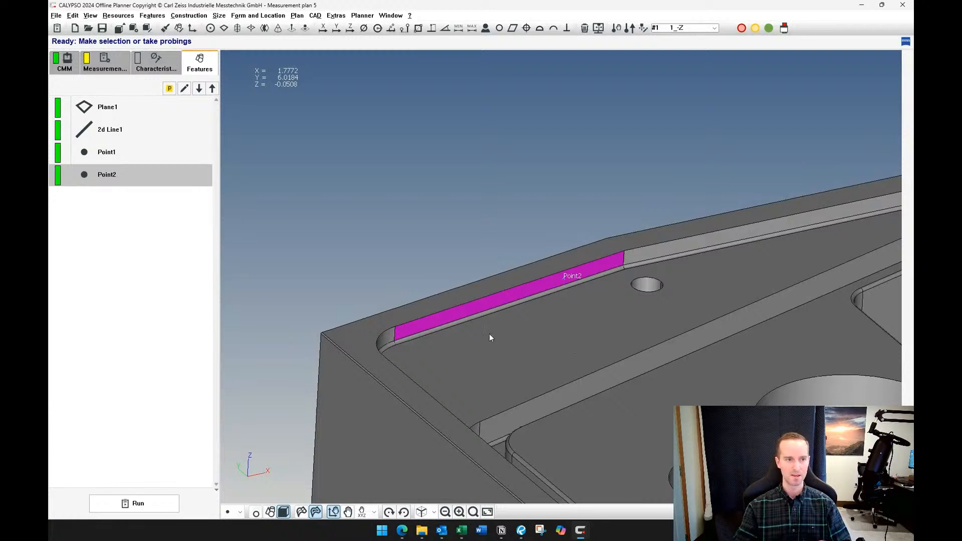
click(135, 260)
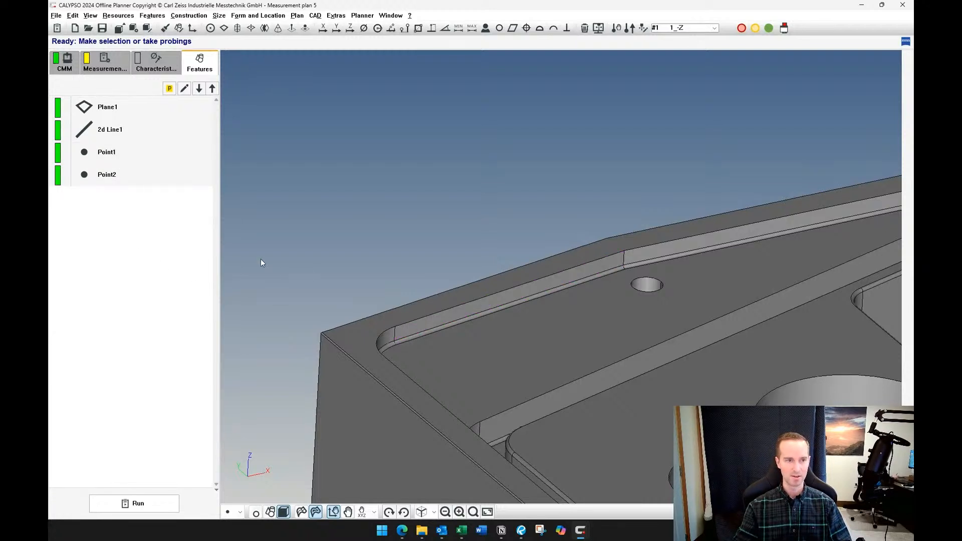
click(132, 153)
click(147, 274)
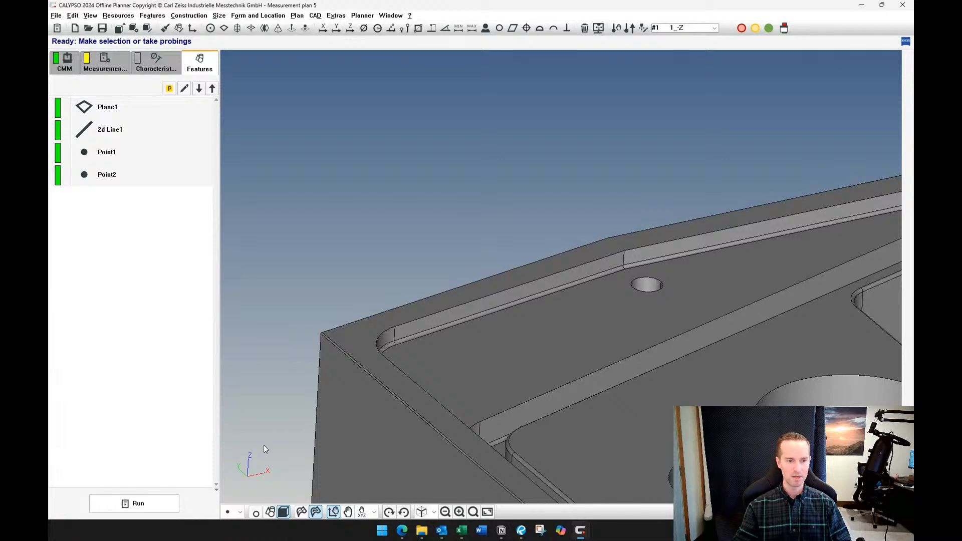
Using Define points, probe five points spread across the pocket floor around the small hole and accept them as a plane feature
click(240, 512)
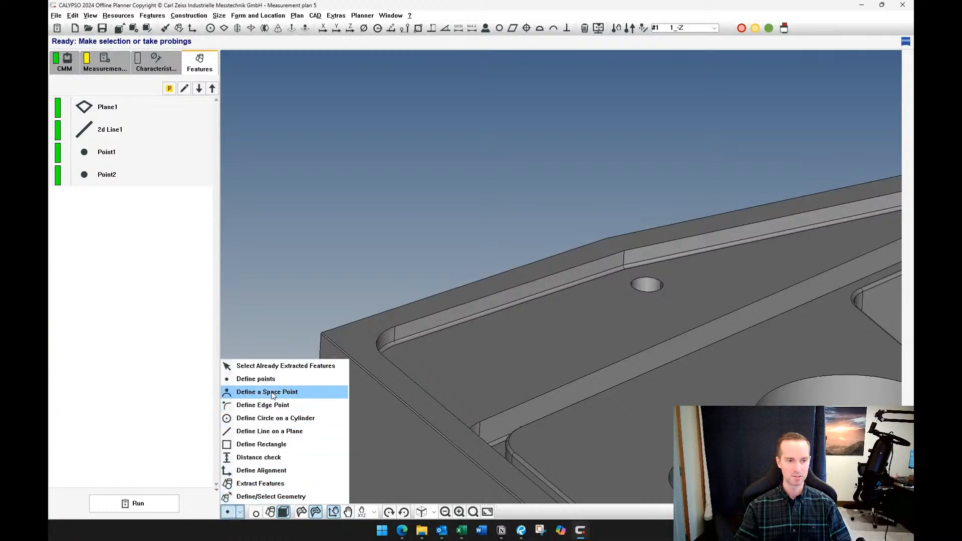
click(271, 392)
click(234, 512)
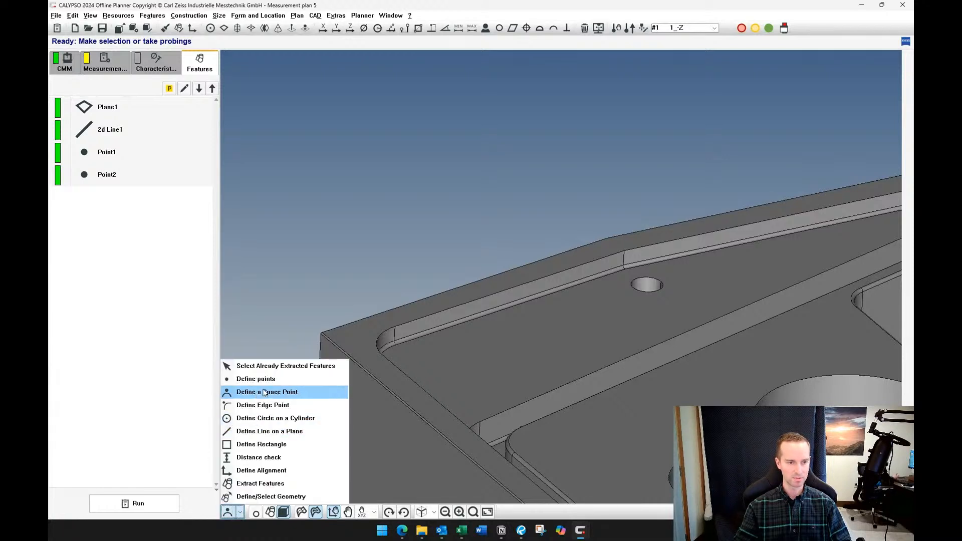
click(264, 379)
middle_drag(423, 347, 450, 381)
click(411, 361)
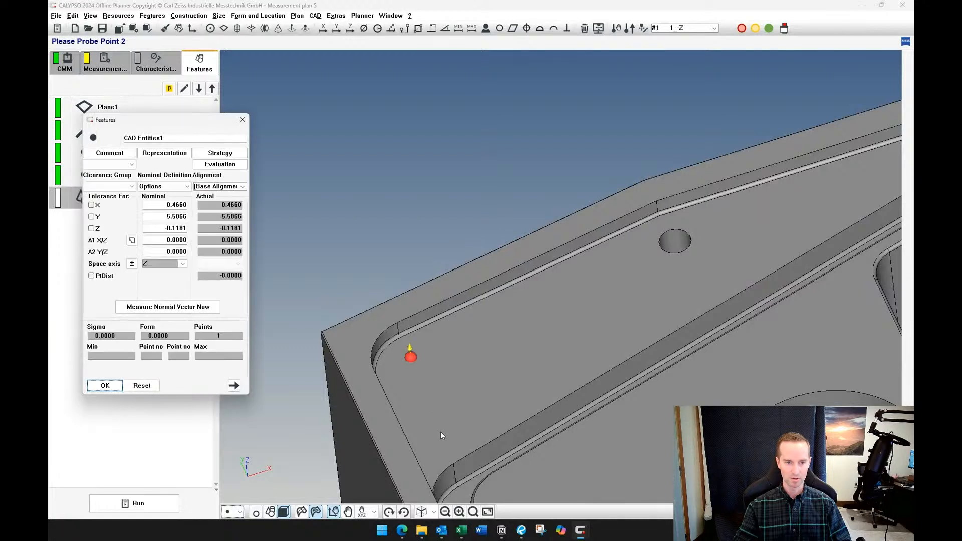
click(441, 437)
middle_drag(660, 287, 767, 263)
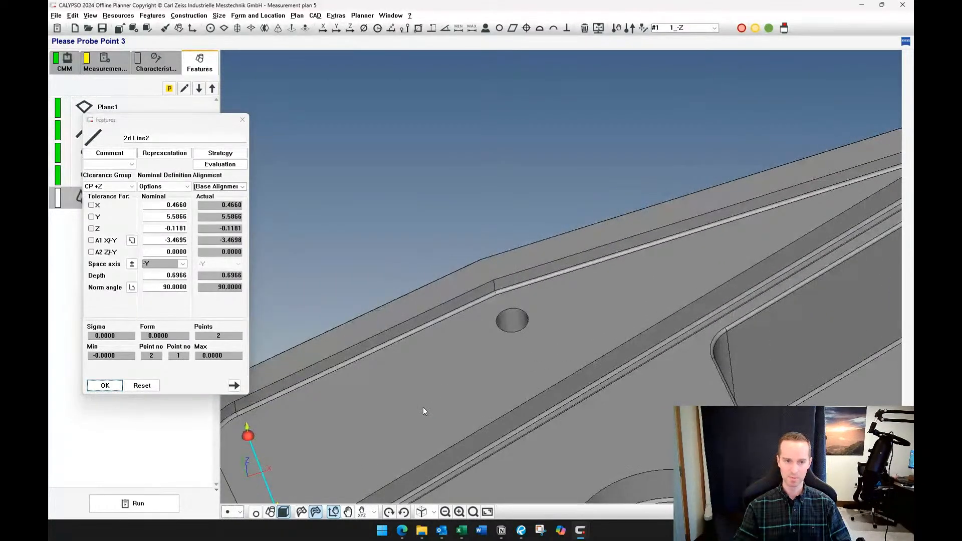
click(457, 416)
click(461, 334)
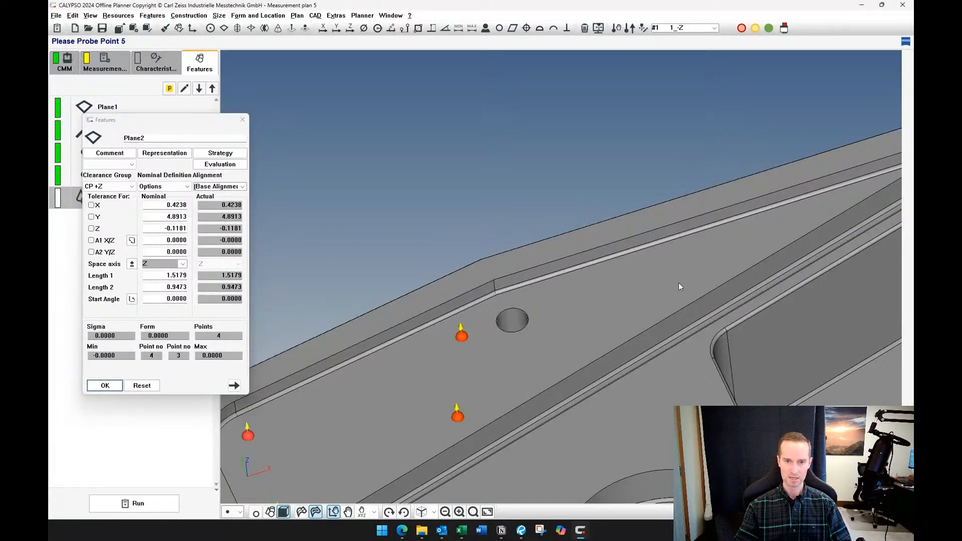
click(740, 242)
click(105, 386)
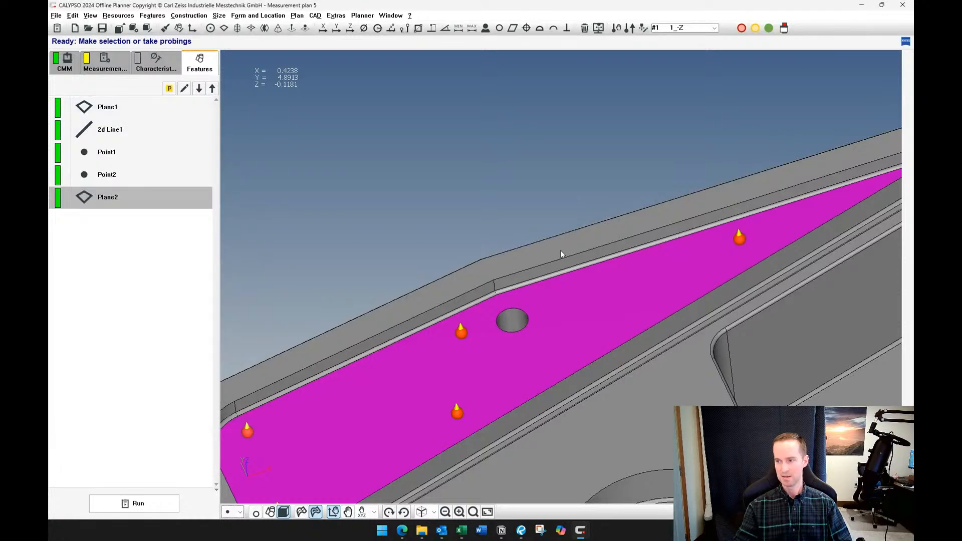
Review the nominal definition of the pocket floor plane in its feature settings
scroll(471, 238, down, 5)
middle_drag(432, 243, 509, 212)
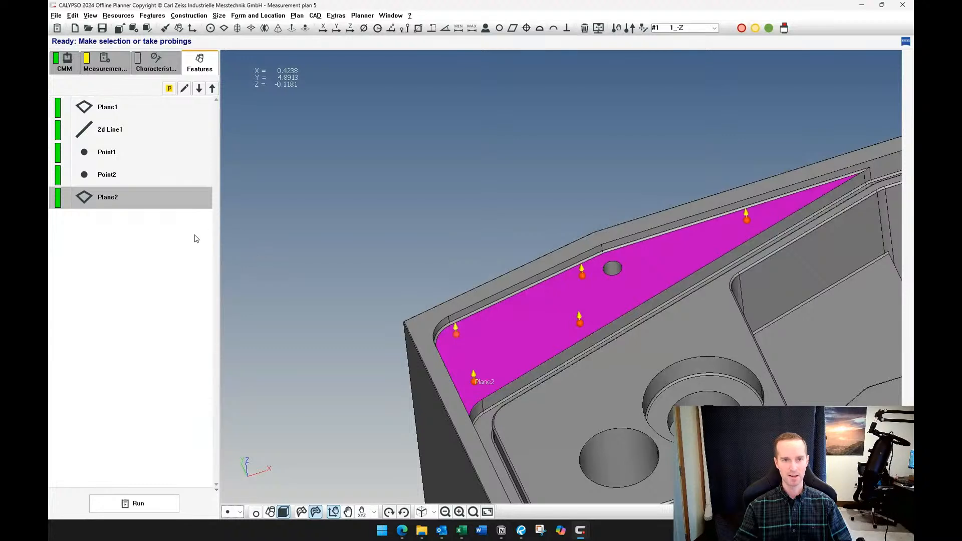
double_click(139, 200)
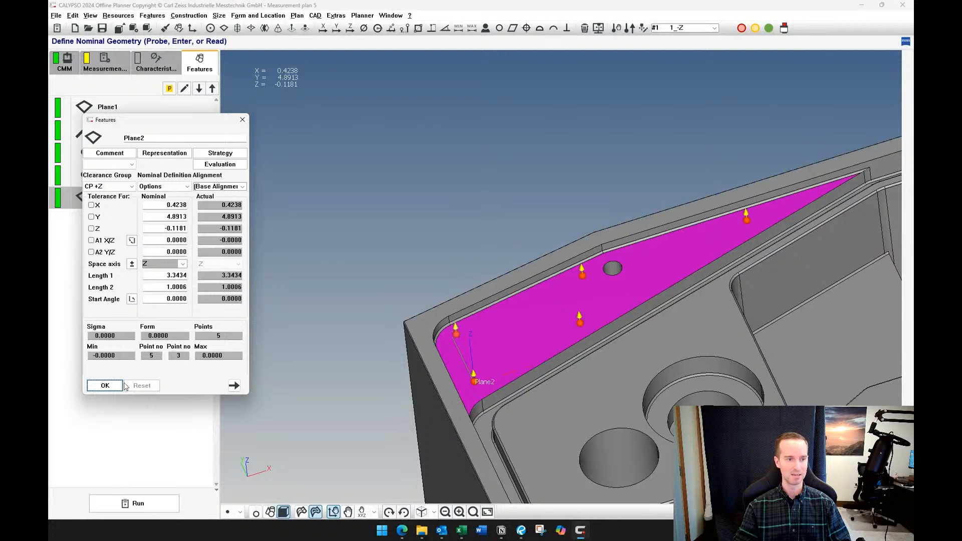
click(105, 385)
click(125, 179)
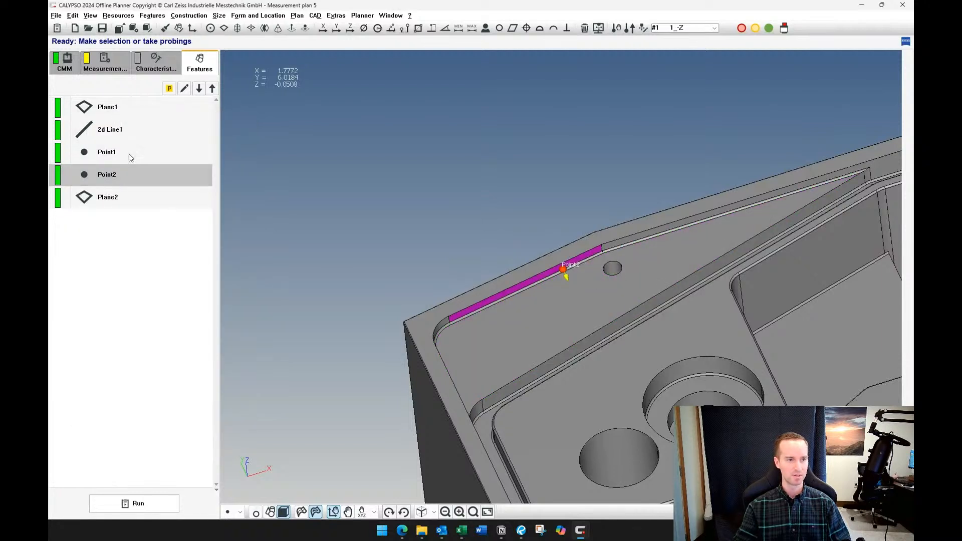
ctrl+click(128, 154)
key(Delete)
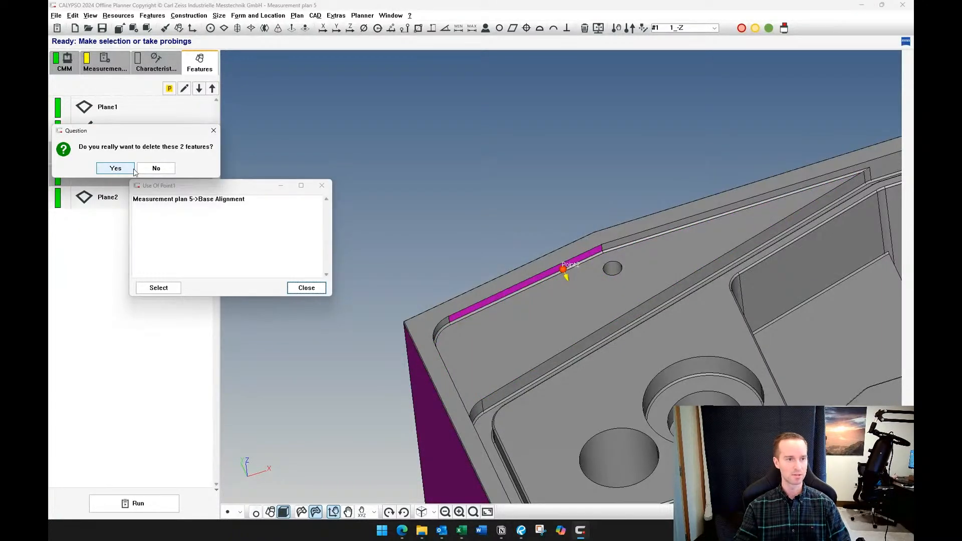
click(156, 168)
click(306, 287)
Delete only the Point2 feature probed on the pocket side wall
click(134, 173)
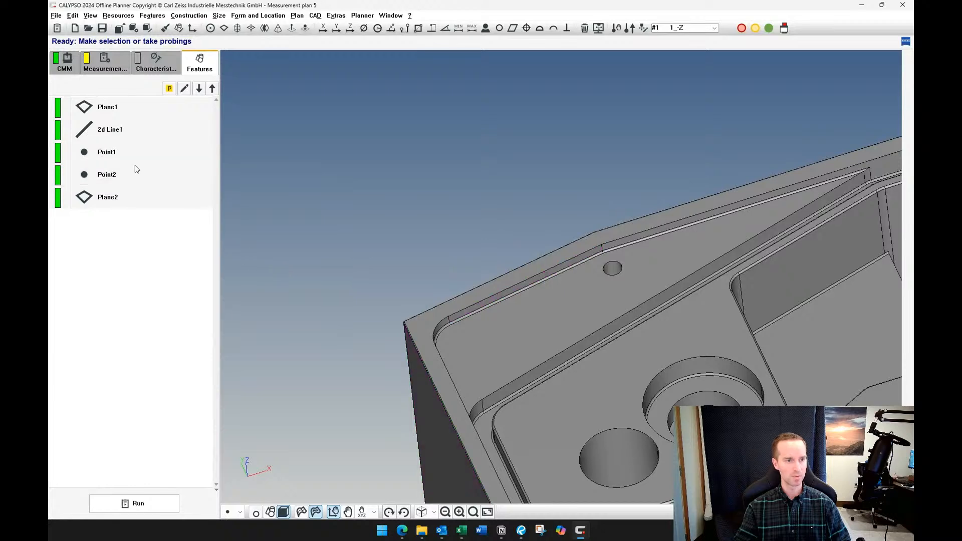
key(Delete)
click(129, 190)
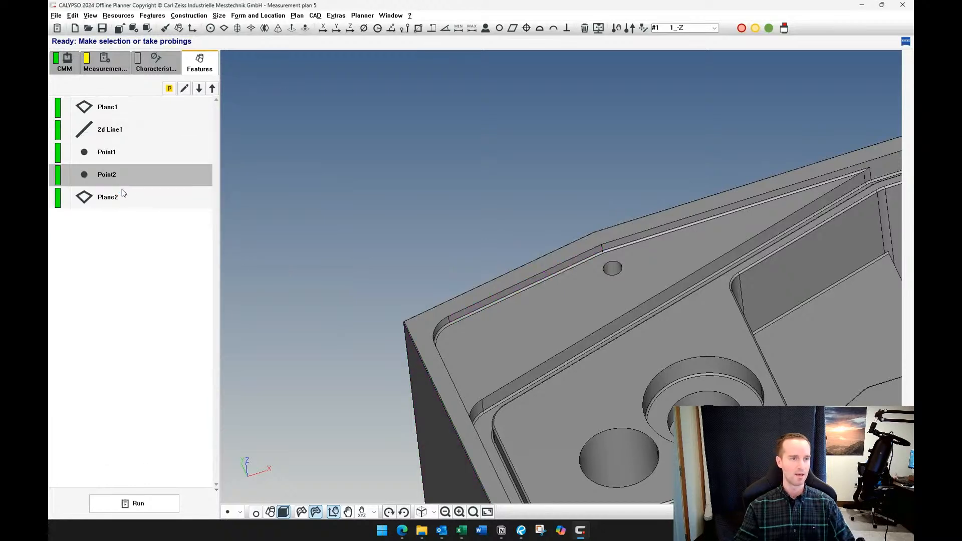
click(125, 175)
Probe one point near each end of the angled pocket side wall and accept a 2D line about 1.61 long
middle_drag(230, 278, 515, 266)
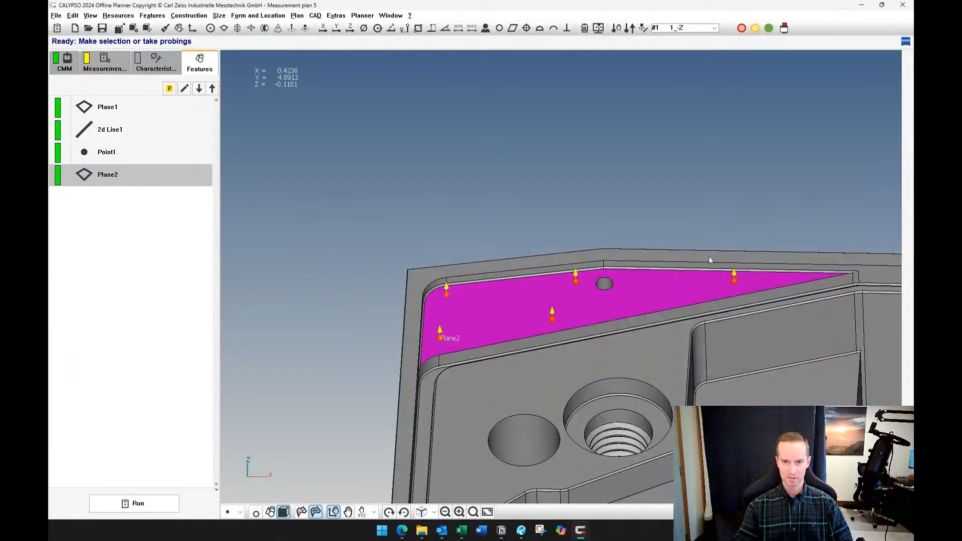
middle_drag(708, 260, 506, 232)
middle_click(412, 294)
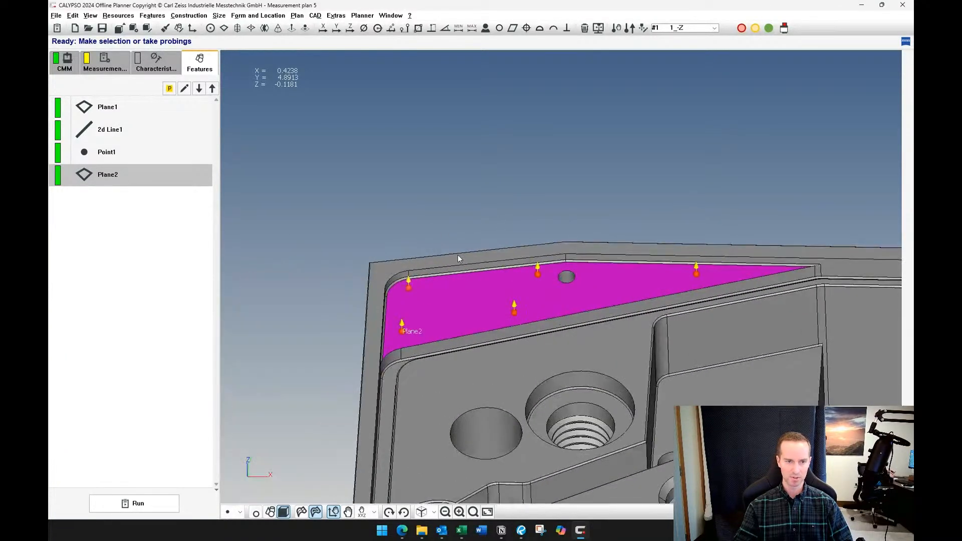
scroll(458, 255, up, 4)
click(193, 334)
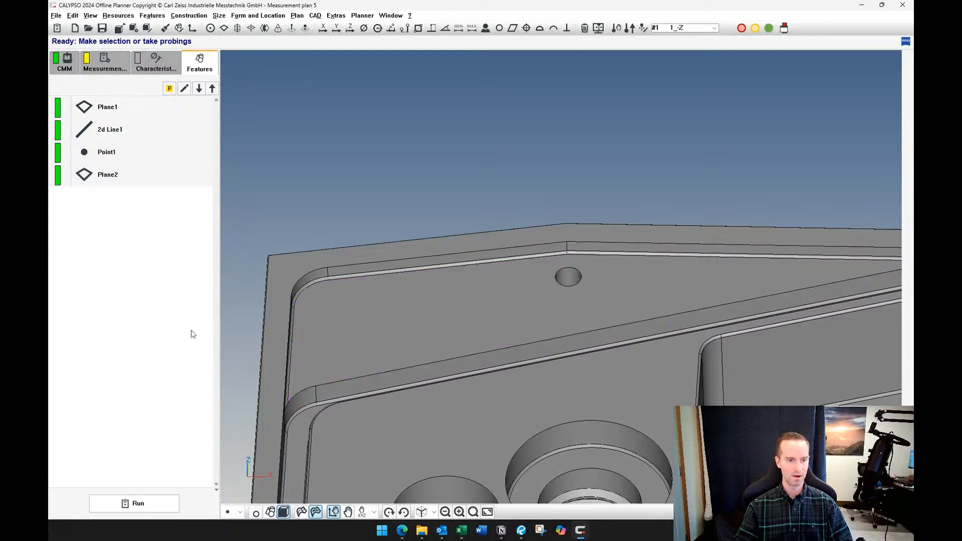
middle_drag(368, 263, 377, 284)
scroll(376, 283, up, 4)
click(363, 285)
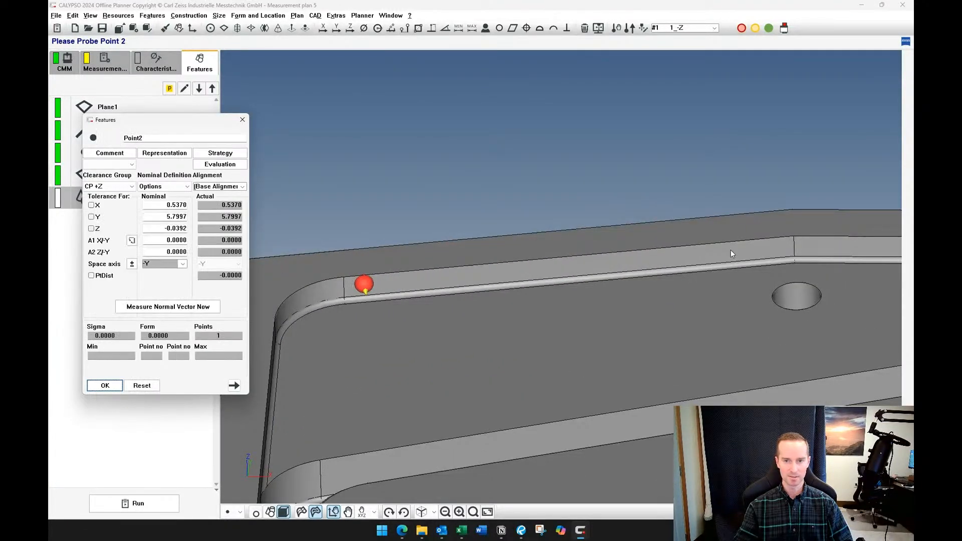
click(760, 248)
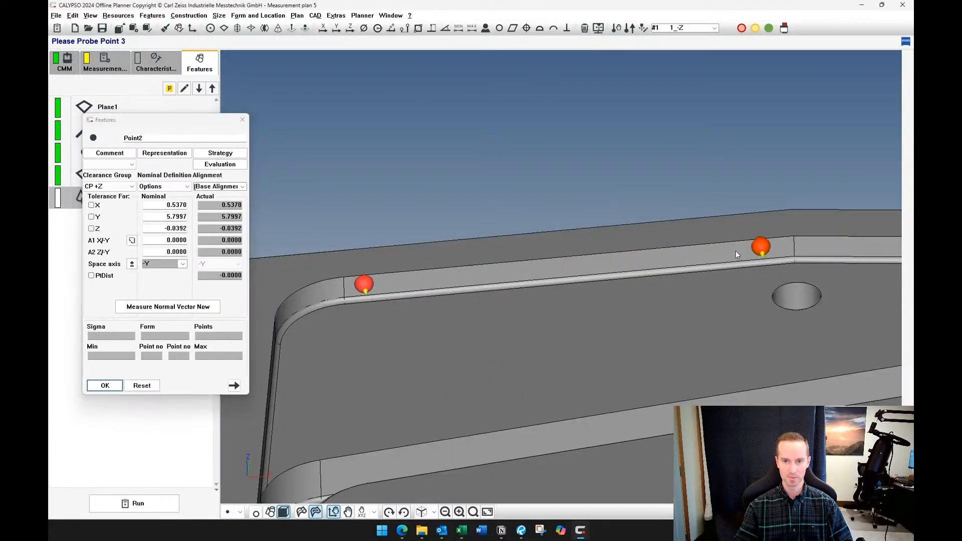
click(105, 385)
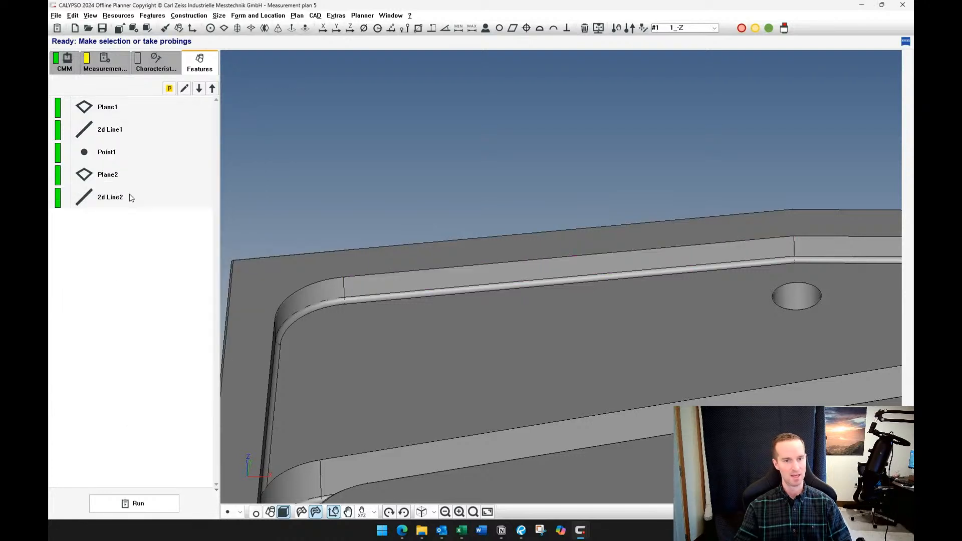
Set the nominal A2 Z/X angle of the side wall's 2D line to 0 and check its A1 Y/X angle
double_click(128, 198)
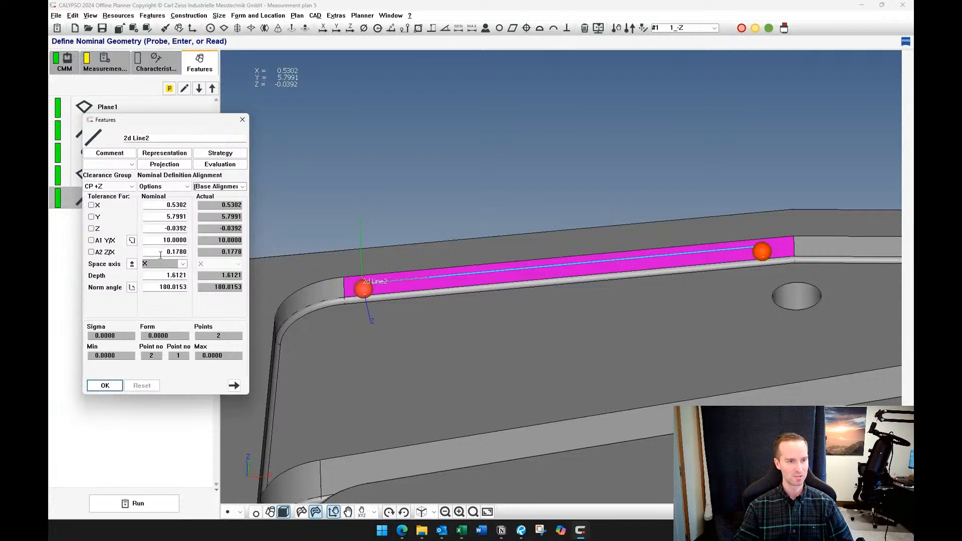
drag(161, 255, 201, 259)
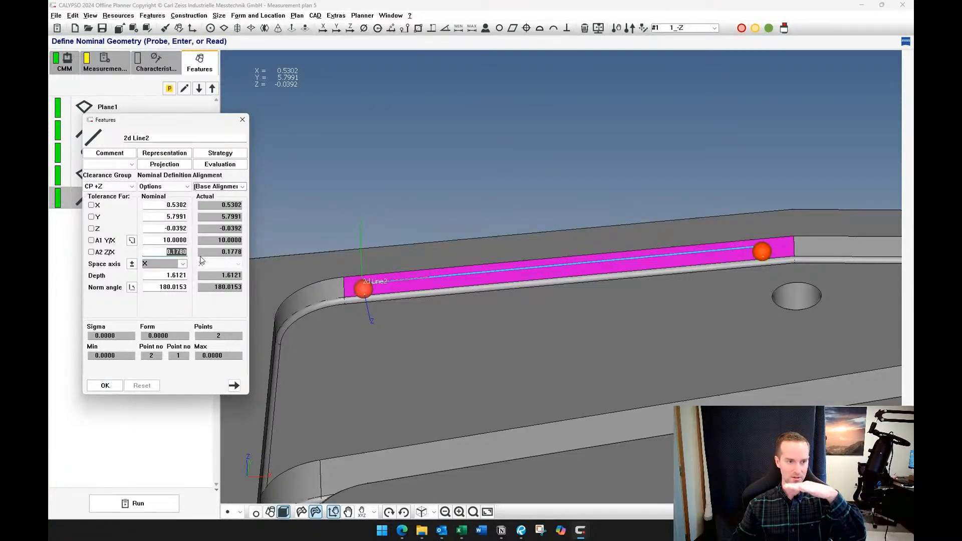
text(0)
click(180, 240)
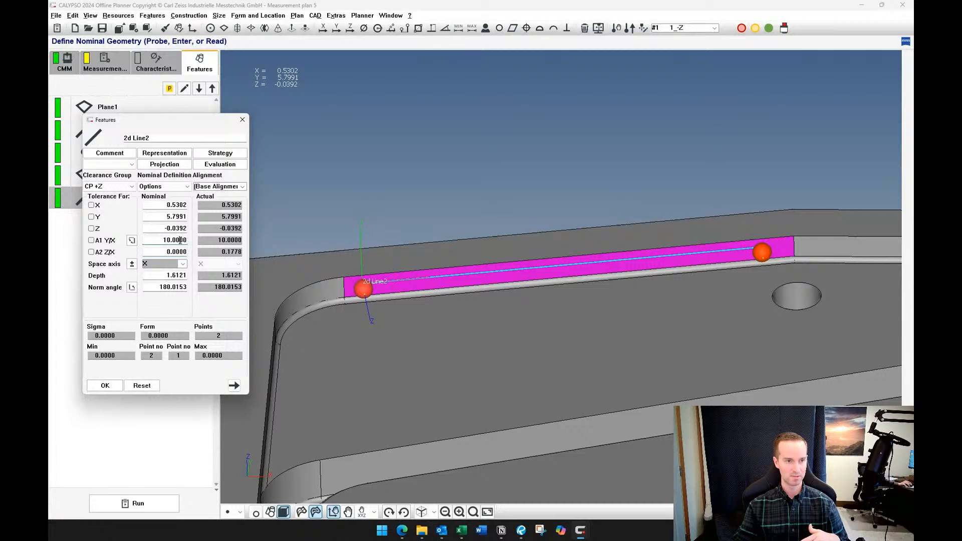
drag(162, 241, 189, 241)
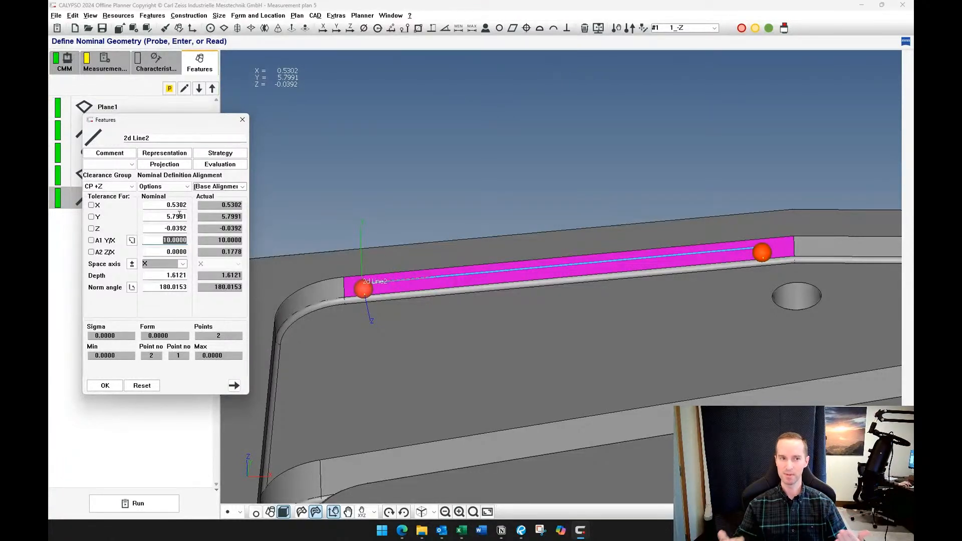
Start a formula for the nominal Z of 2d Line2 using the actual z value of Plane2
click(167, 228)
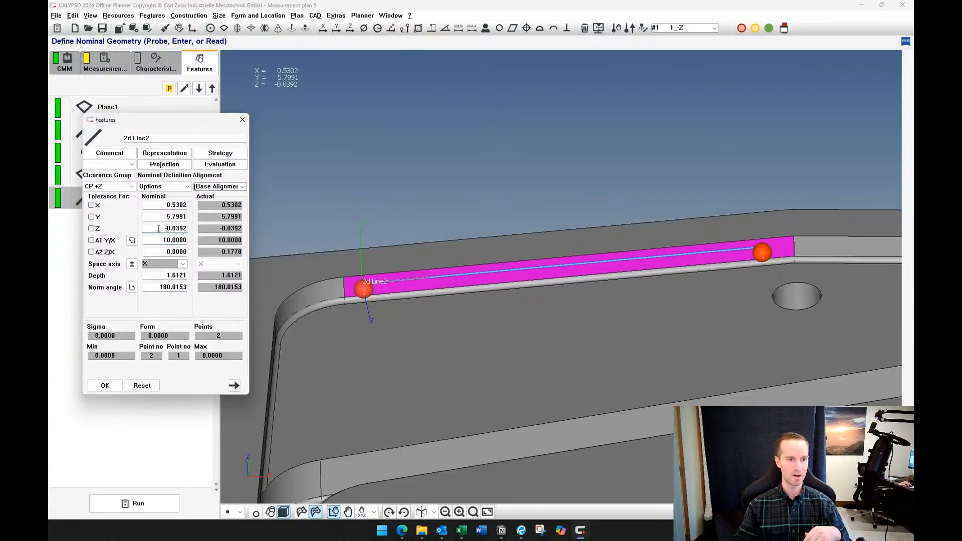
drag(158, 228, 185, 228)
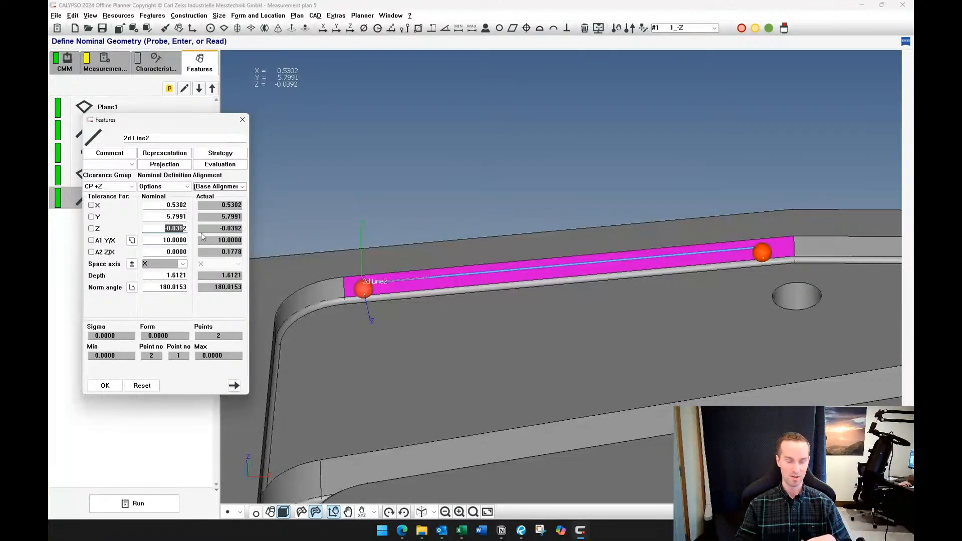
click(170, 228)
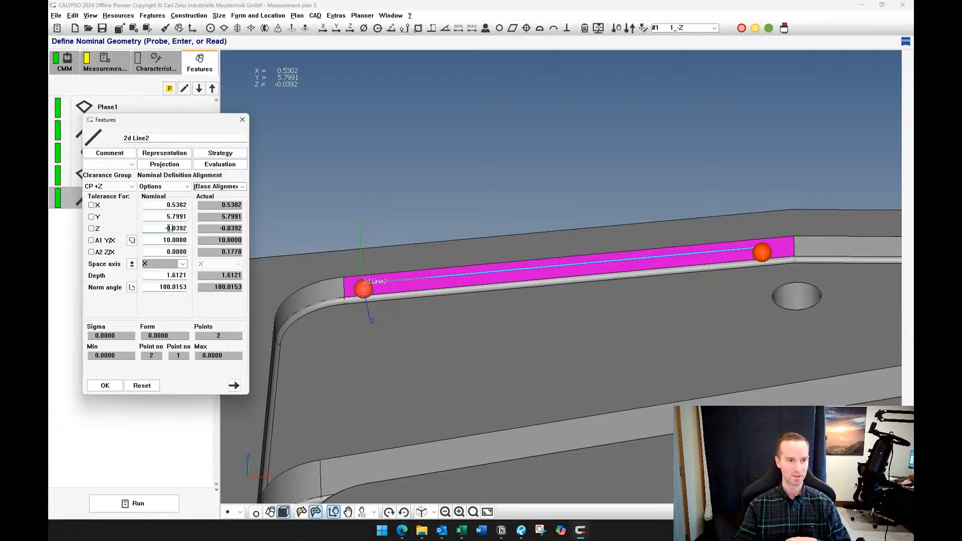
drag(162, 228, 200, 230)
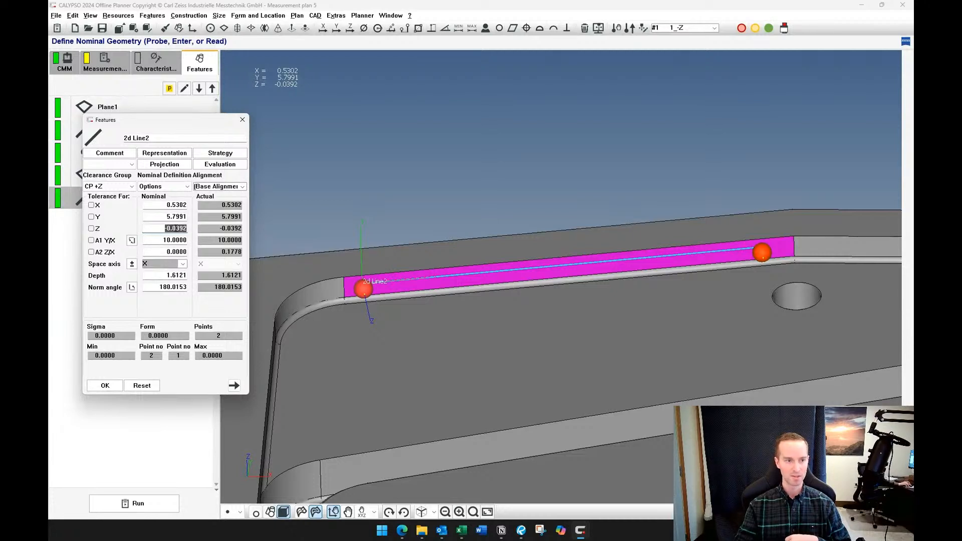
right_click(169, 231)
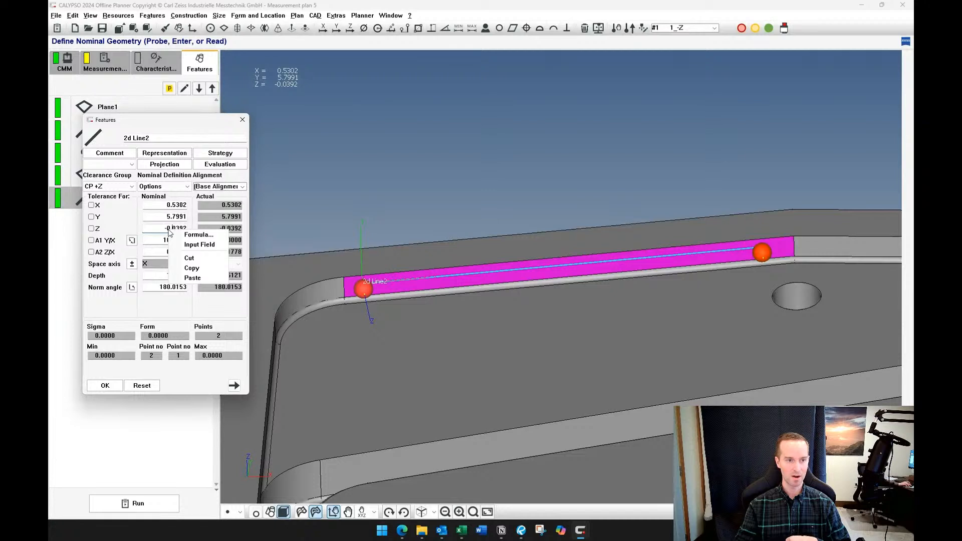
click(195, 237)
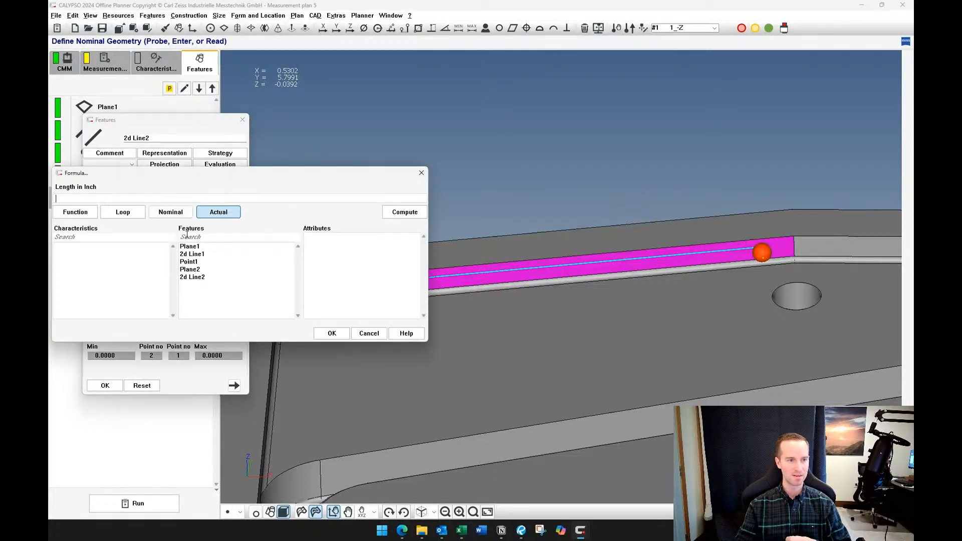
click(195, 271)
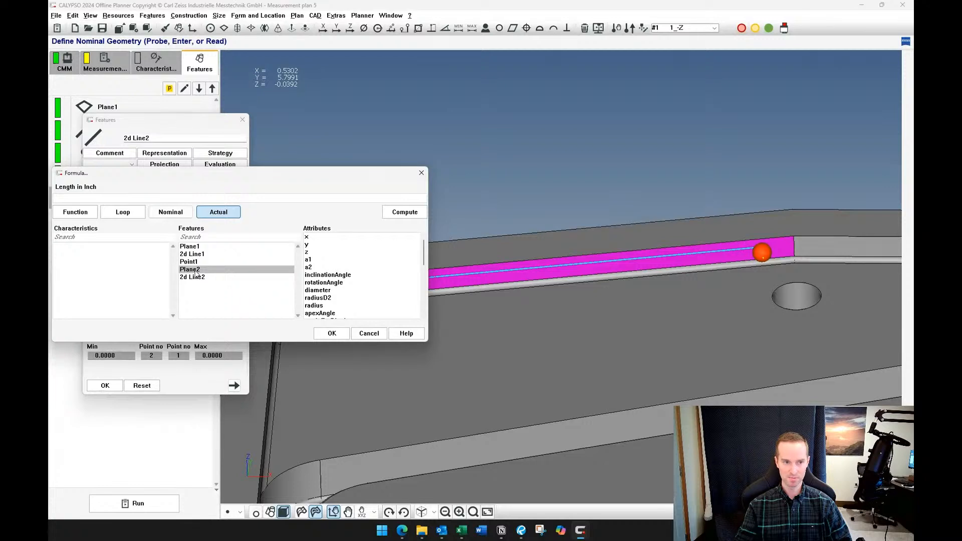
click(311, 252)
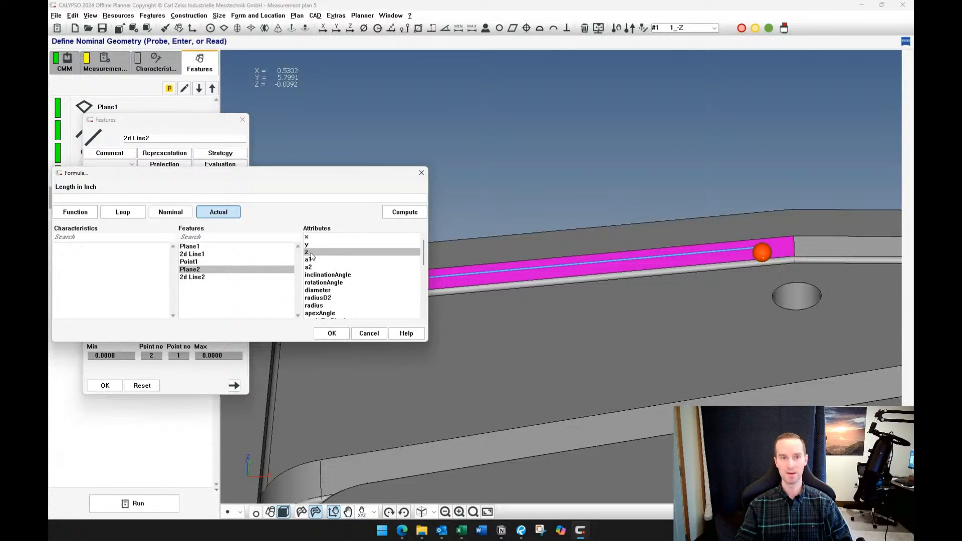
double_click(311, 253)
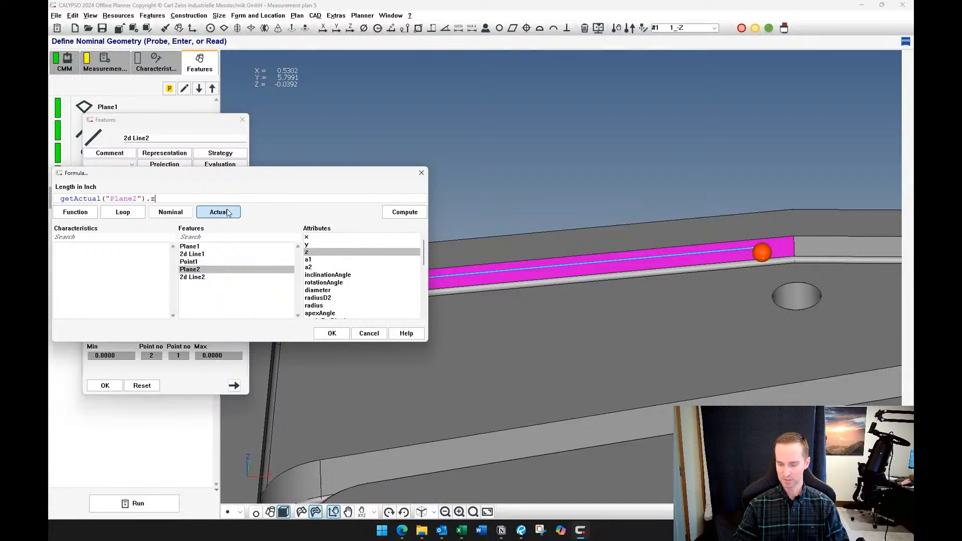
Add a 0.05 offset to the Plane2 z value in the nominal Z formula and accept it
text(+)
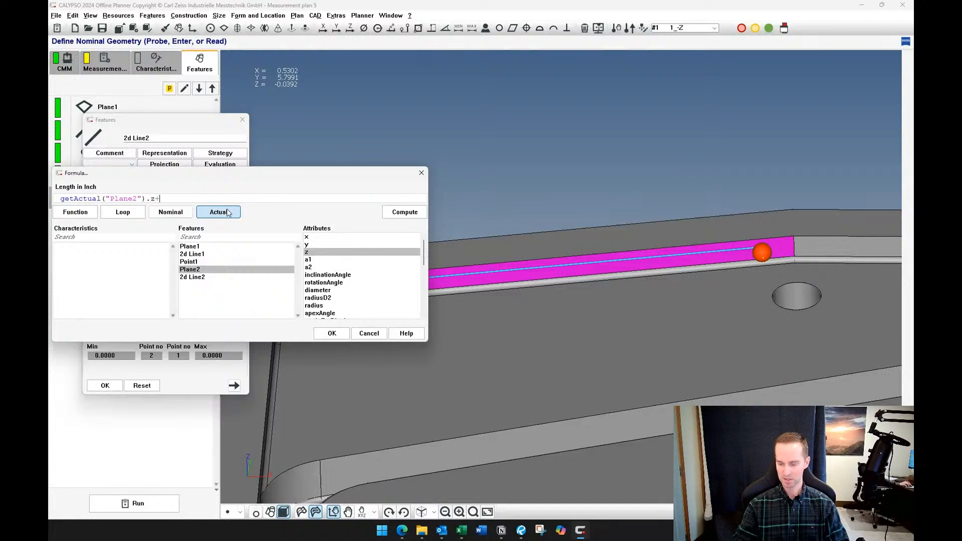
text(0.04)
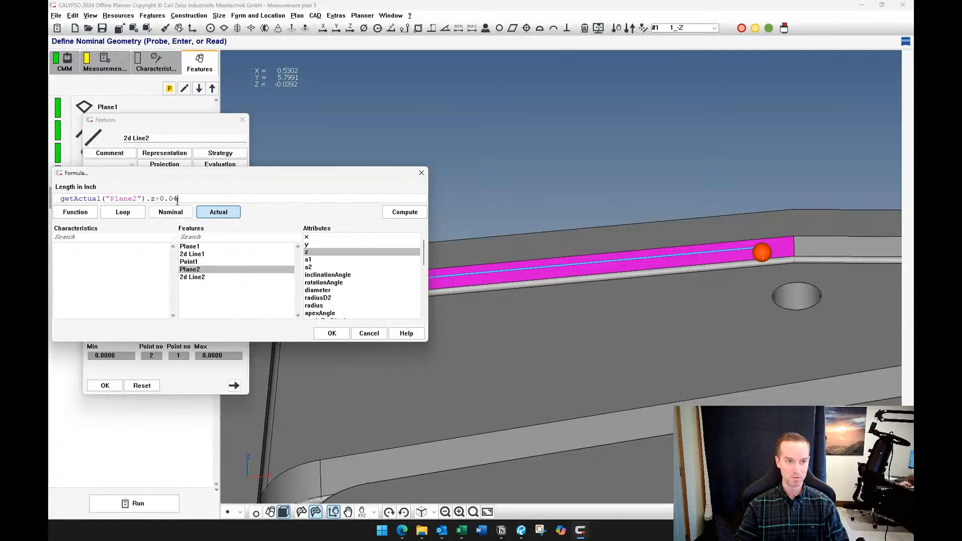
double_click(163, 199)
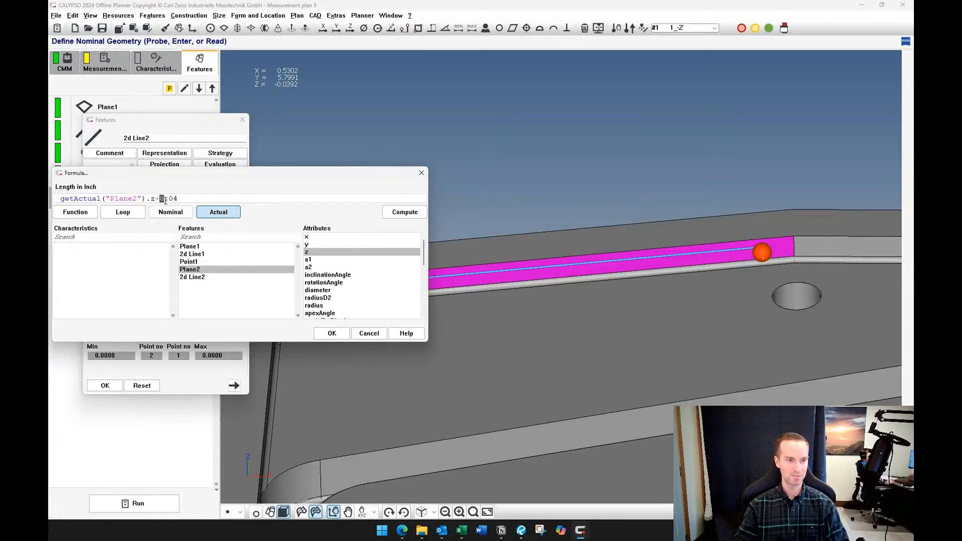
click(186, 198)
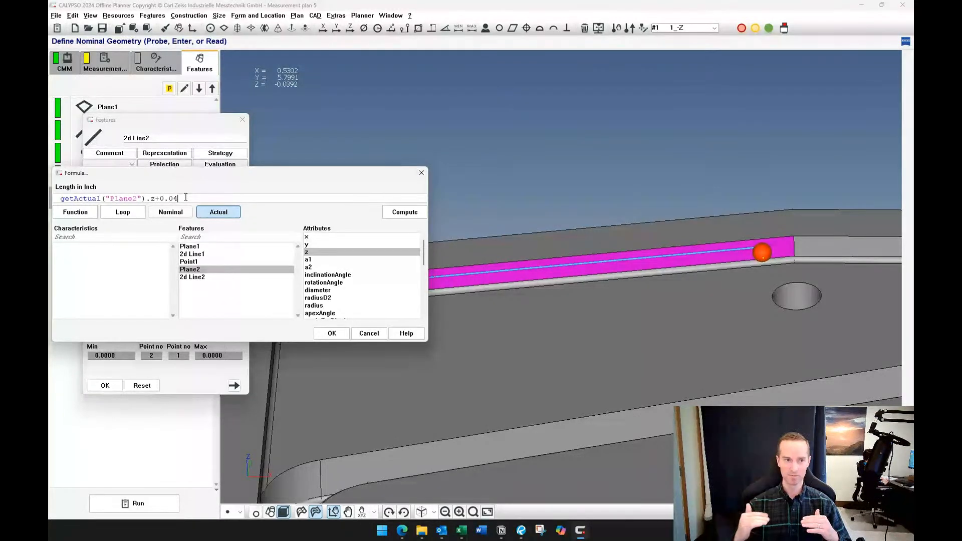
key(BackSpace)
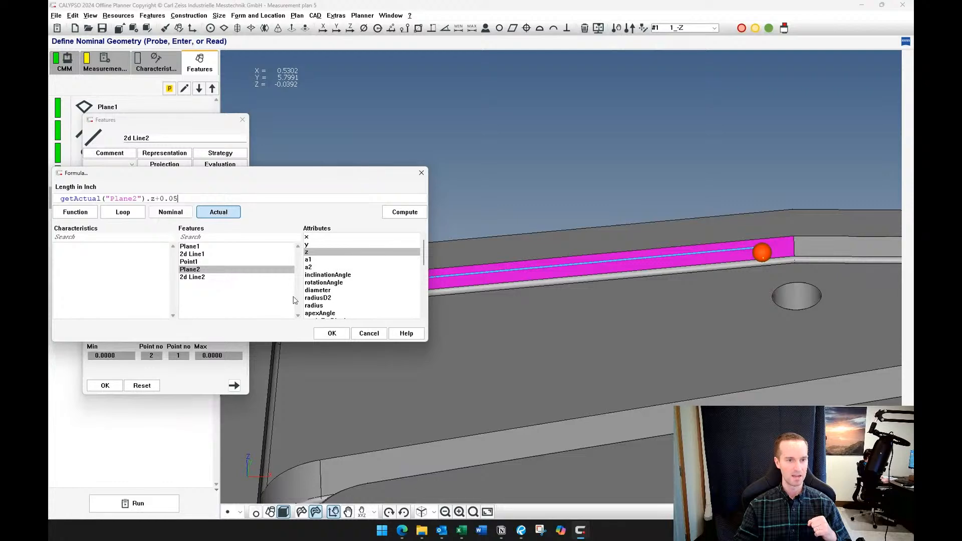
click(327, 334)
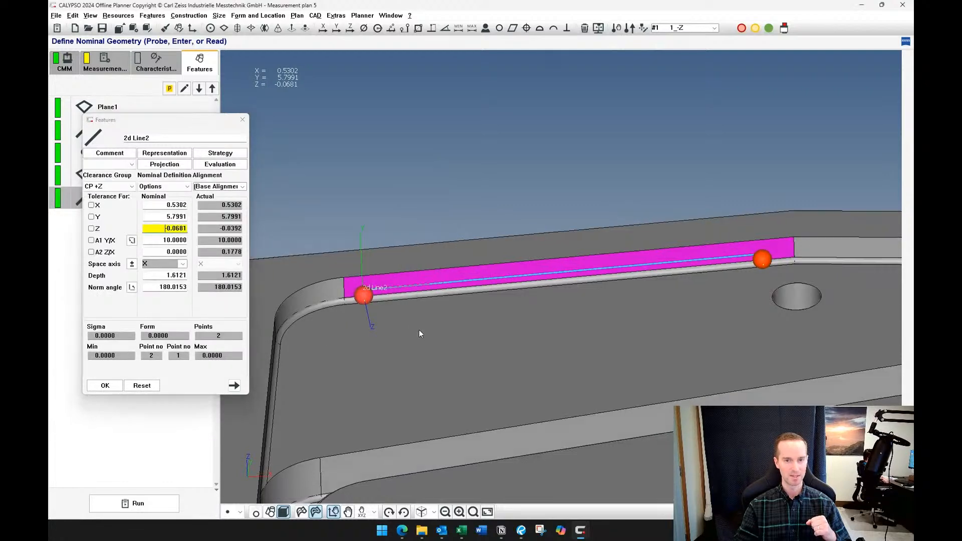
Change the offset in the 2D line's nominal Z formula to 0.06
middle_drag(420, 332, 402, 302)
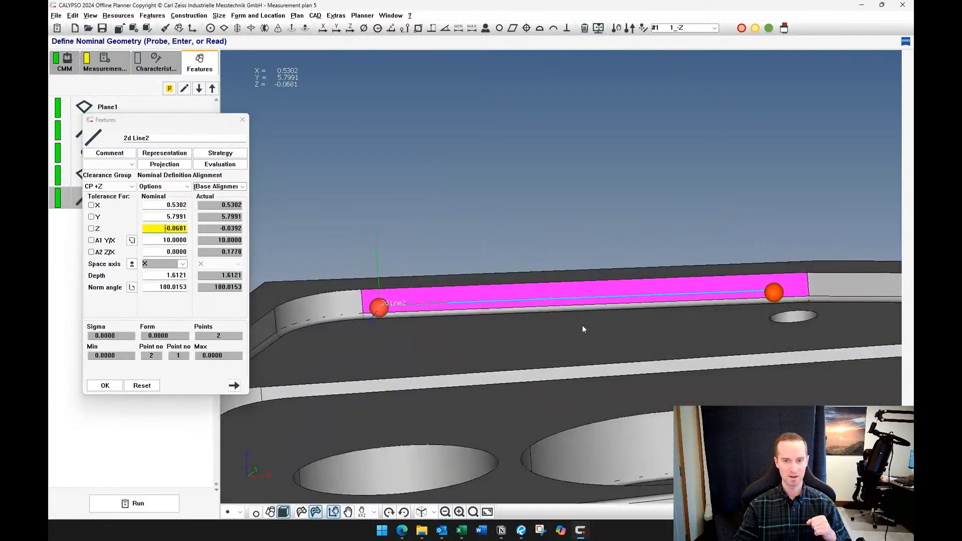
scroll(582, 326, up, 4)
middle_drag(709, 326, 748, 302)
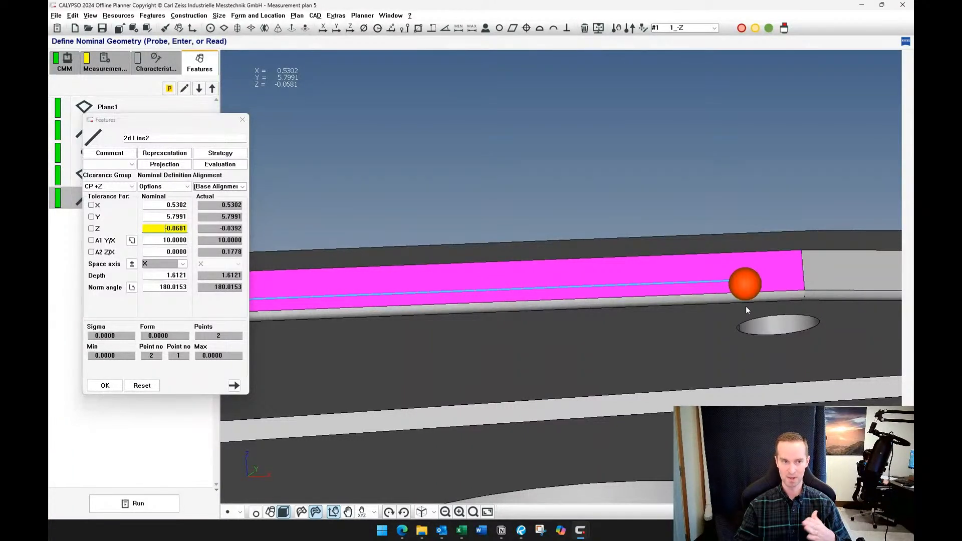
scroll(604, 308, down, 3)
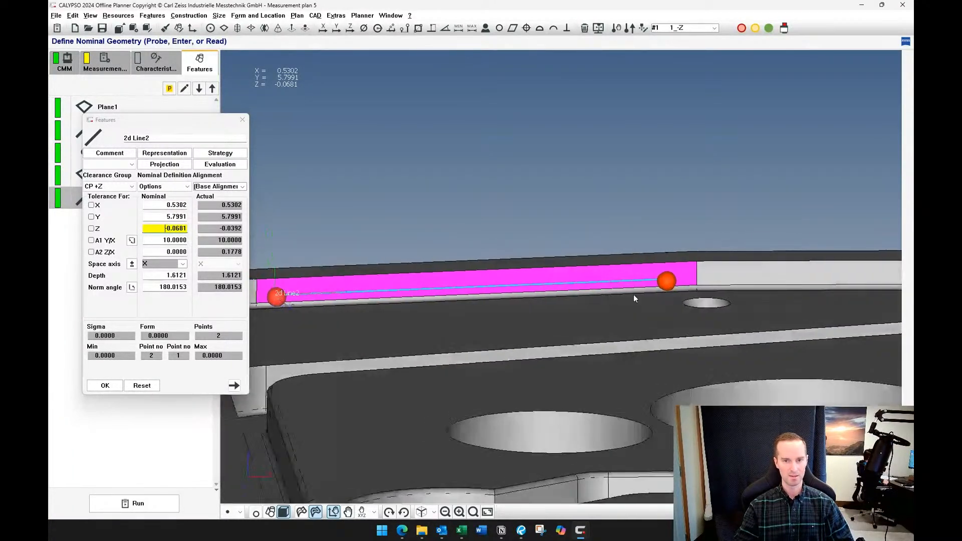
mouse_move(633, 295)
middle_down()
mouse_move(657, 300)
mouse_move(648, 279)
mouse_move(665, 271)
mouse_move(626, 282)
middle_up()
scroll(659, 331, up, 3)
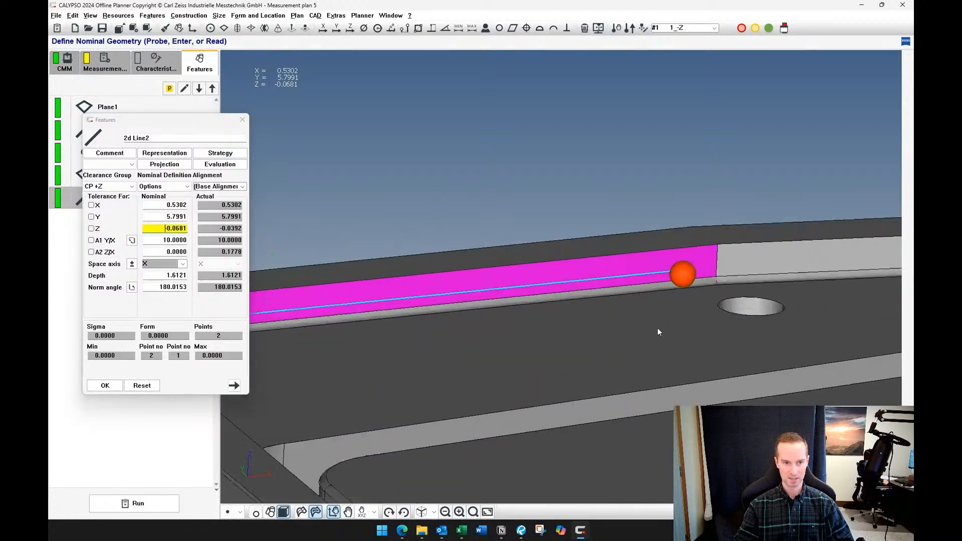
right_click(173, 228)
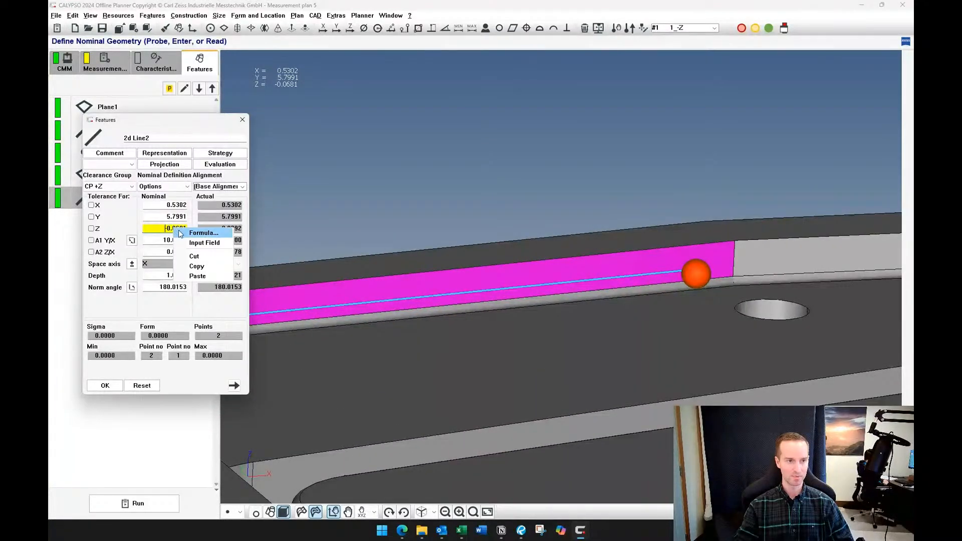
click(200, 233)
key(BackSpace)
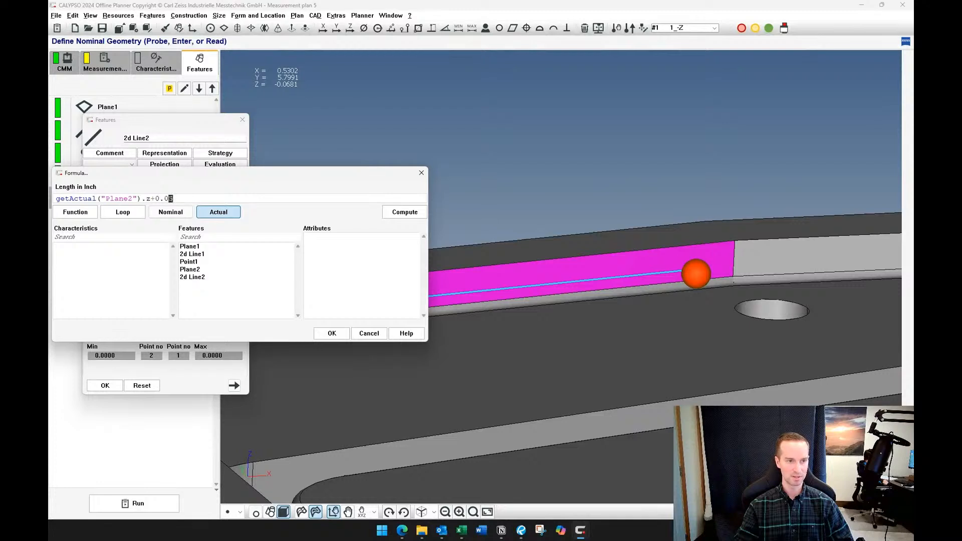
text(6)
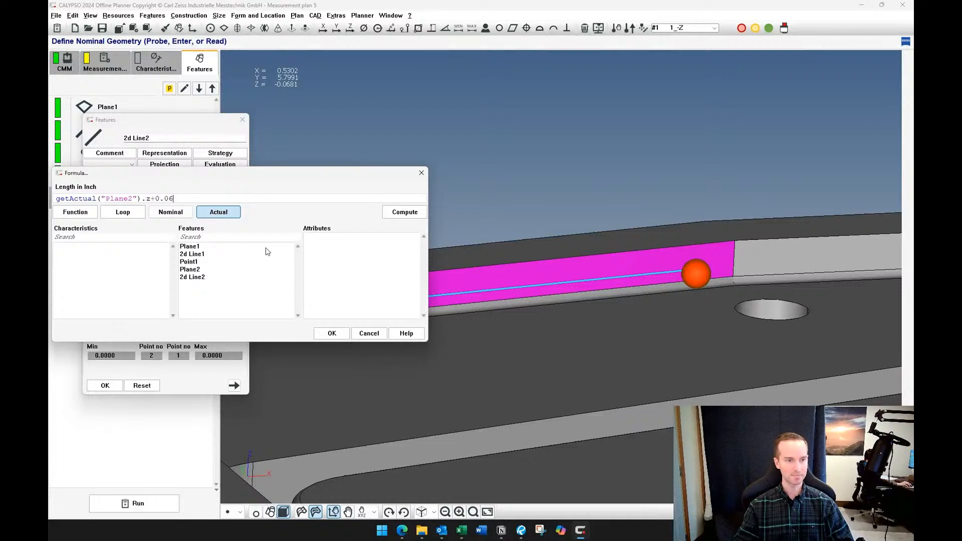
click(341, 335)
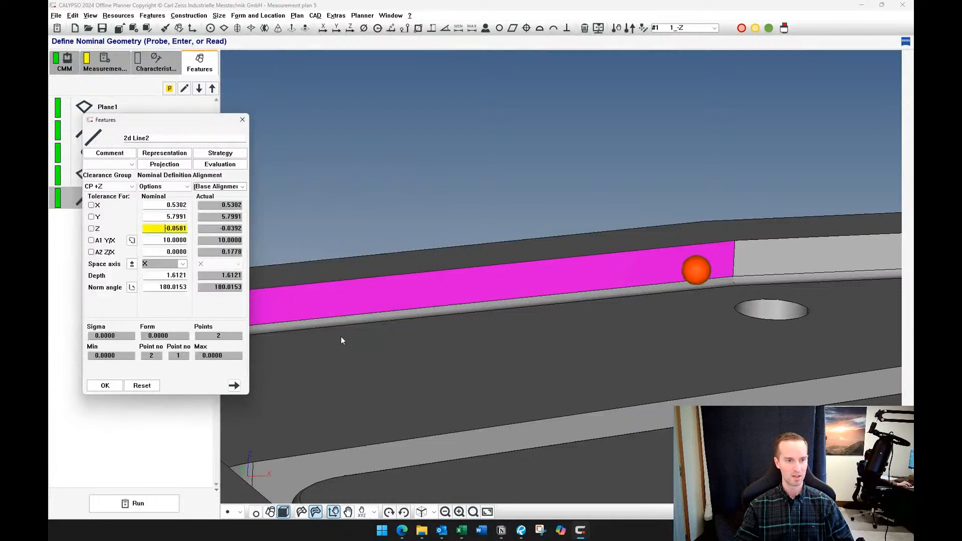
Check the offset in the 2D line's nominal Z formula and accept the feature's settings
drag(682, 239, 543, 263)
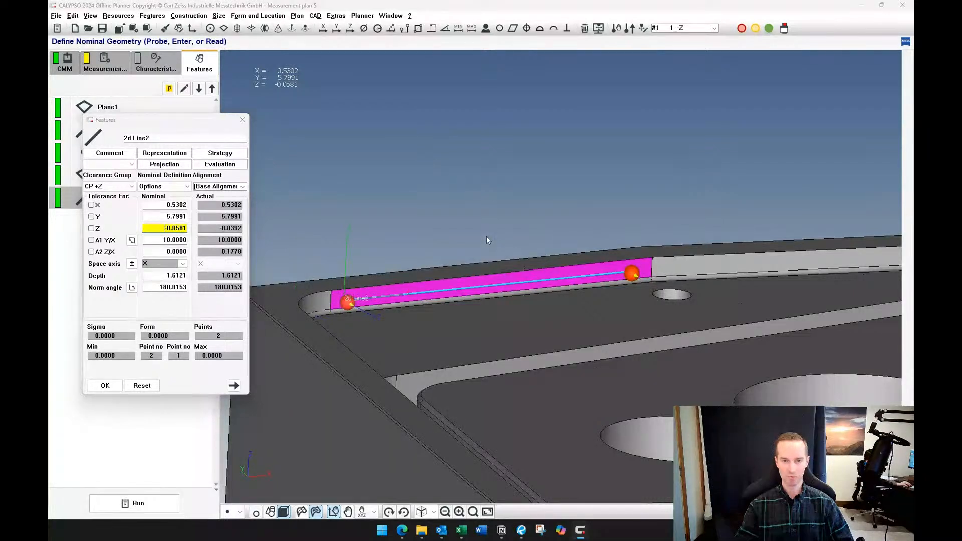
right_drag(486, 236, 577, 210)
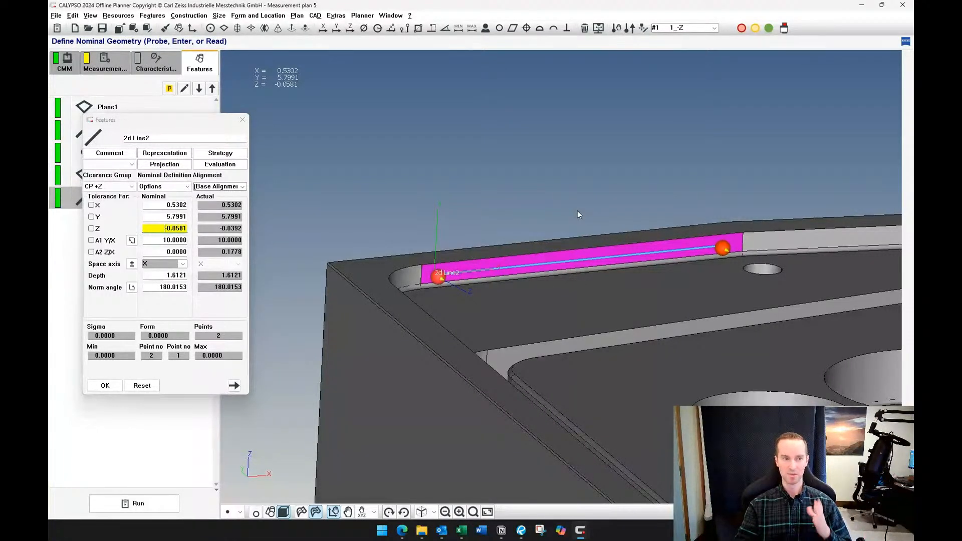
right_click(170, 228)
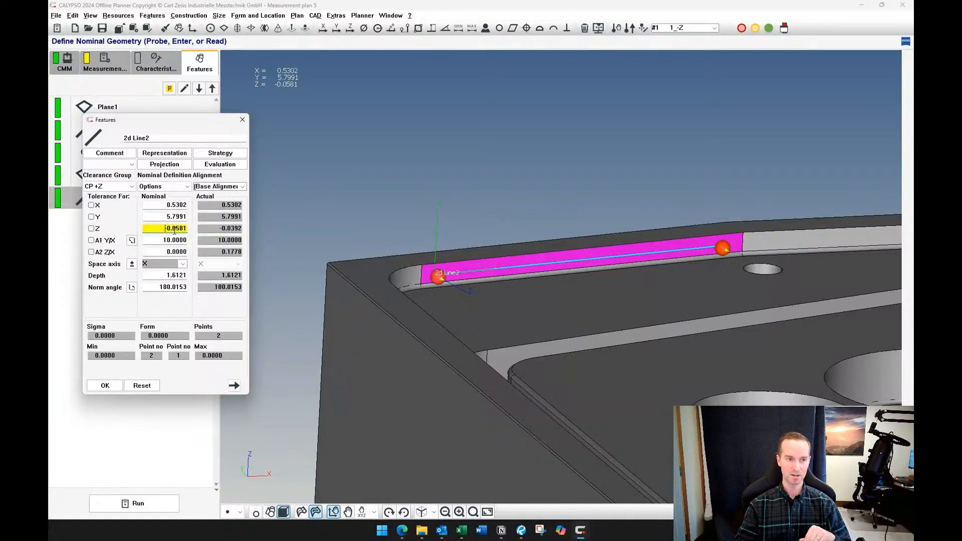
click(190, 234)
drag(173, 199, 156, 198)
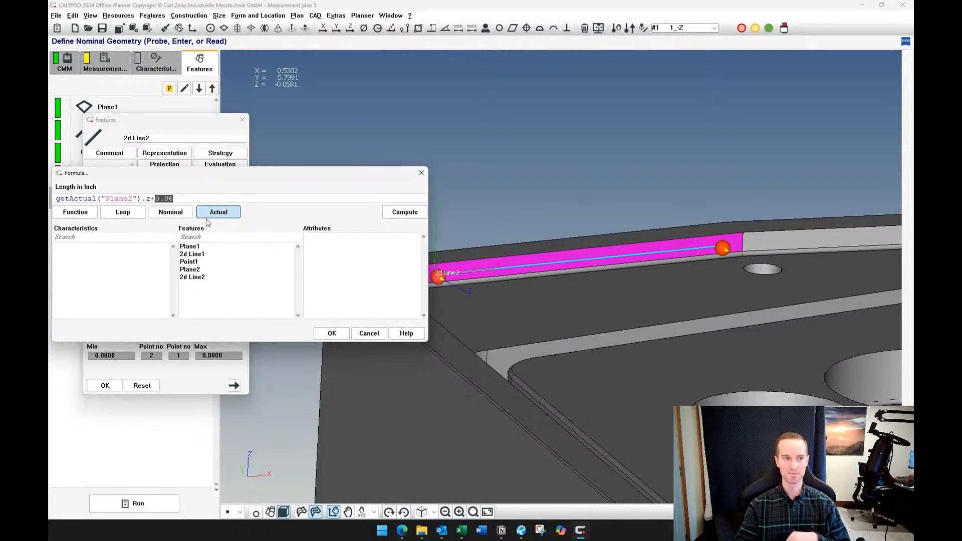
click(335, 333)
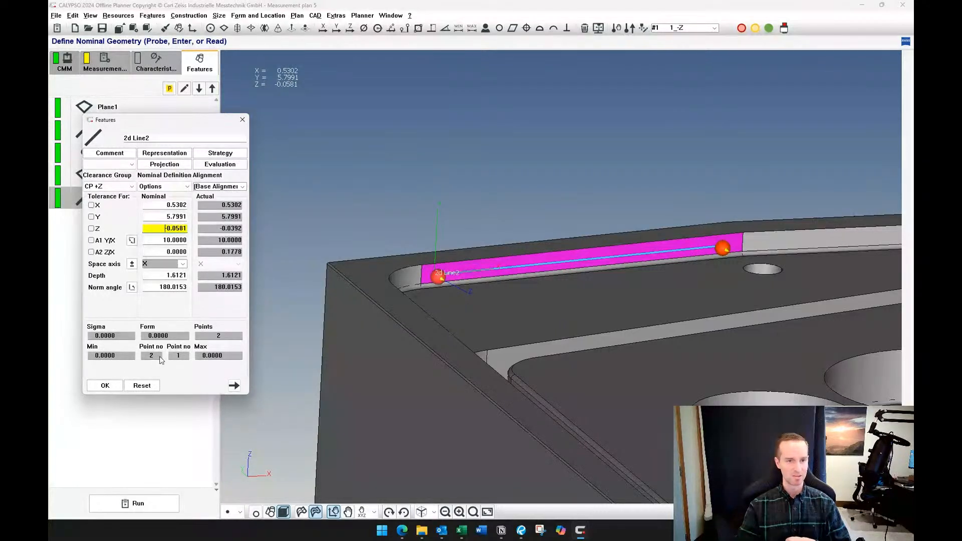
click(116, 387)
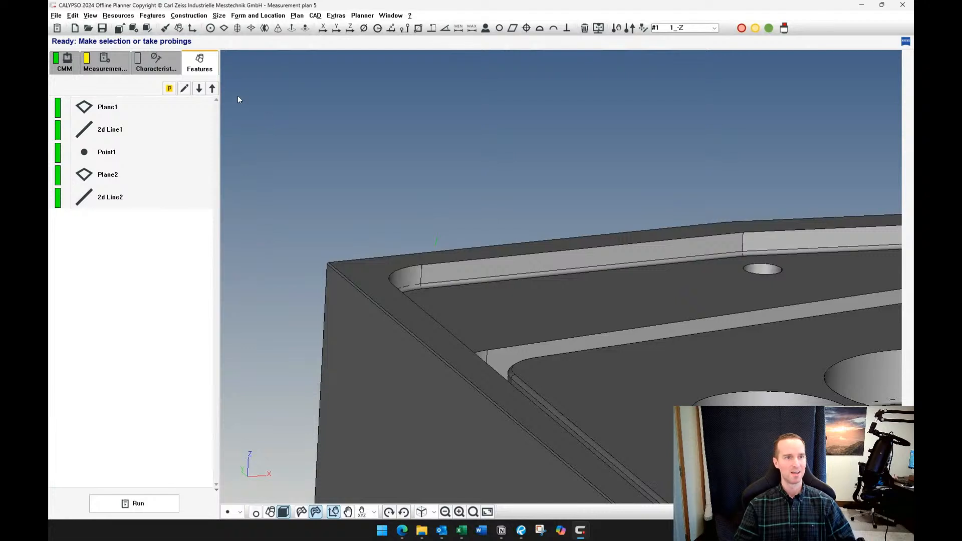
Add an alignment to the measurement plan's characteristics
click(194, 31)
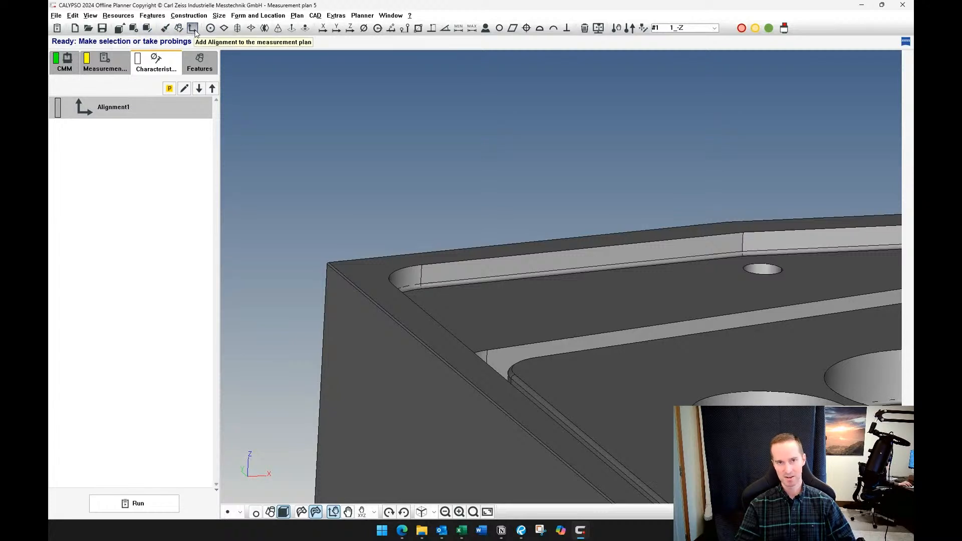
Add a second alignment to the characteristics and delete only that duplicate
click(119, 16)
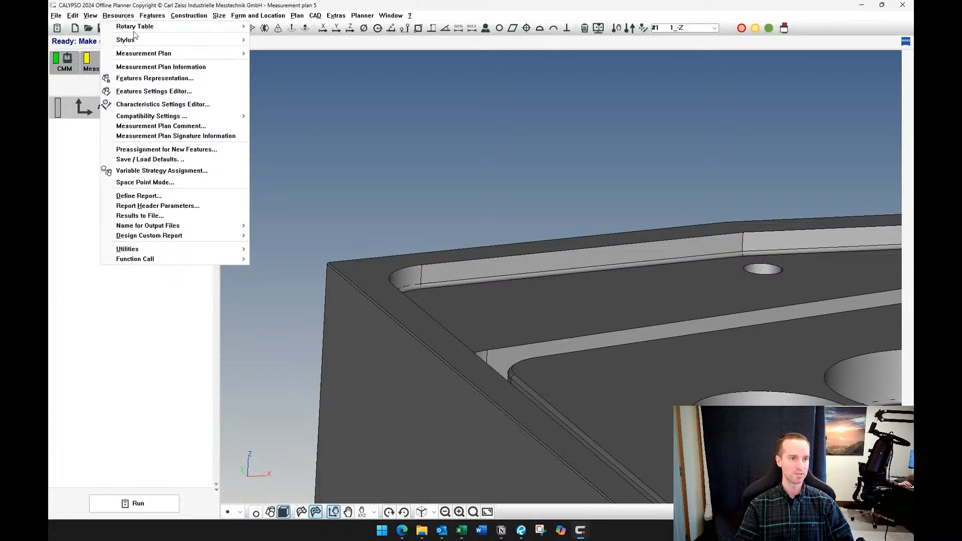
mouse_move(208, 249)
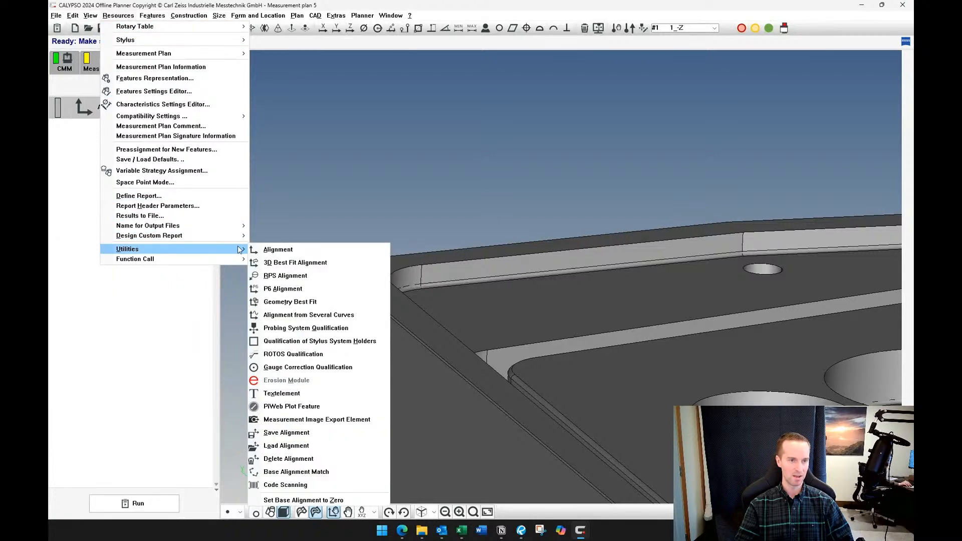
click(276, 250)
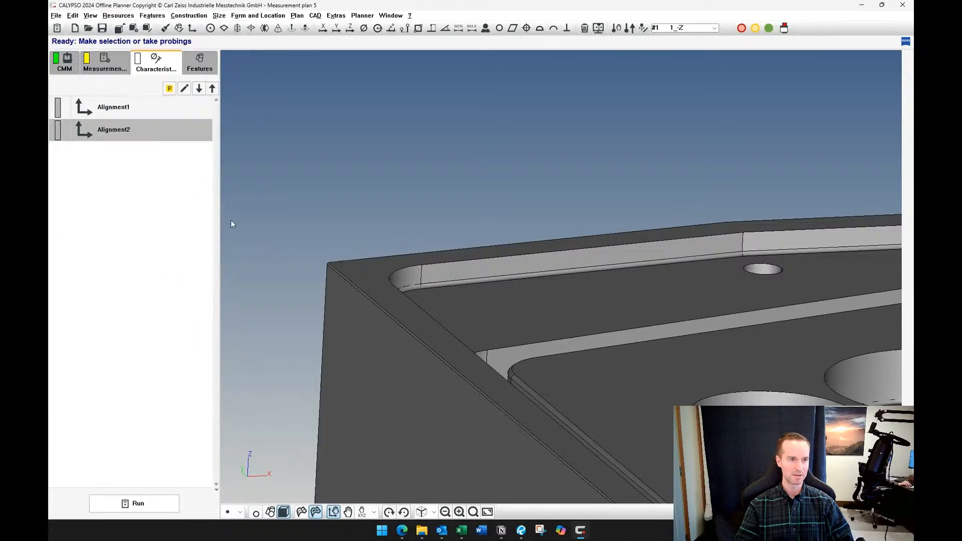
click(134, 131)
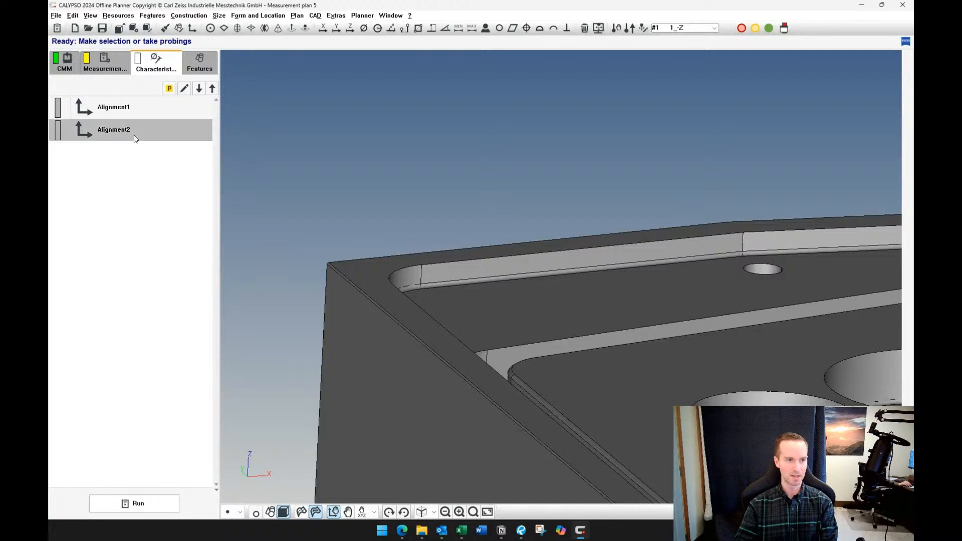
key(Delete)
click(115, 153)
Open the definition of the remaining alignment, Alignment1, for editing
double_click(134, 113)
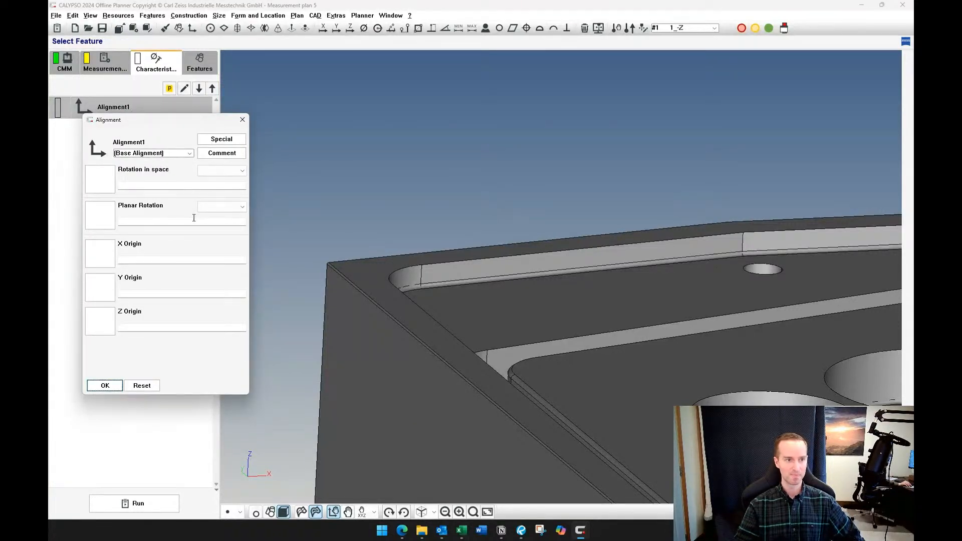
scroll(461, 151, down, 5)
scroll(436, 207, down, 2)
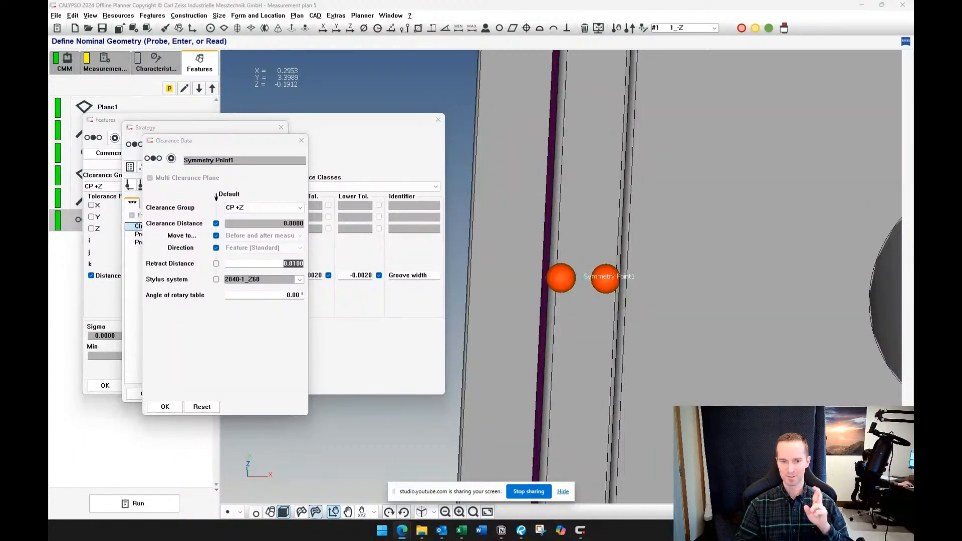
Accept the symmetry point's clearance data, strategy and feature settings
click(563, 491)
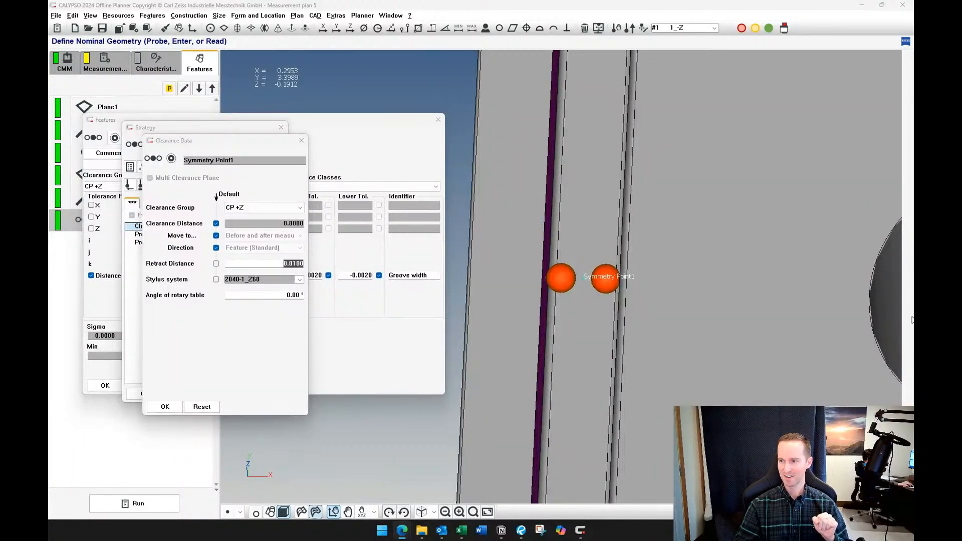
click(165, 407)
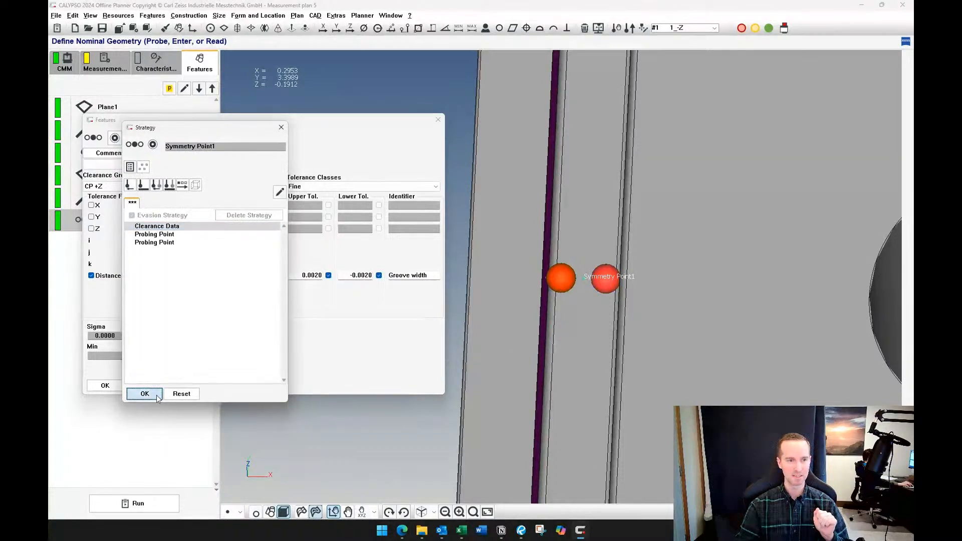
click(142, 393)
click(104, 386)
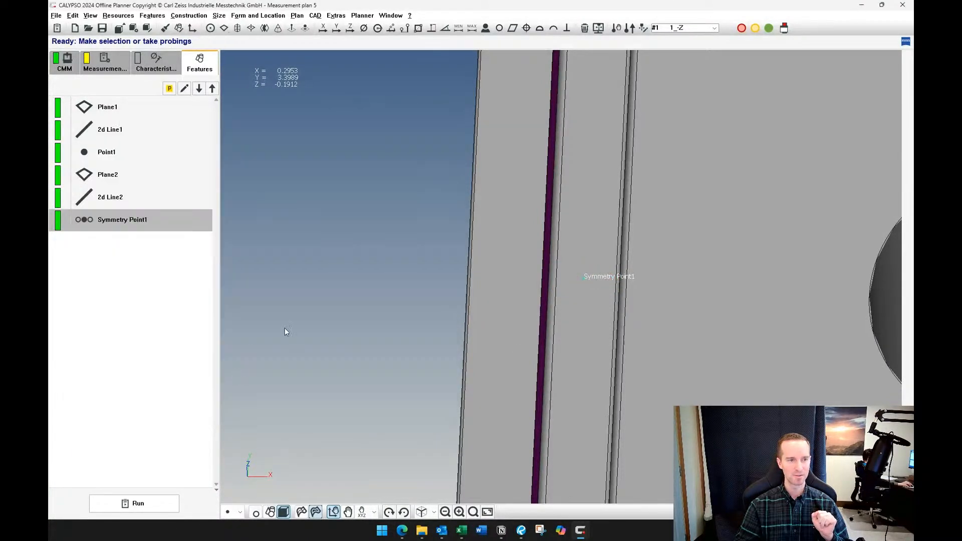
Delete the Symmetry Point1 feature and dismiss the list of characteristics that use it
click(146, 261)
click(129, 225)
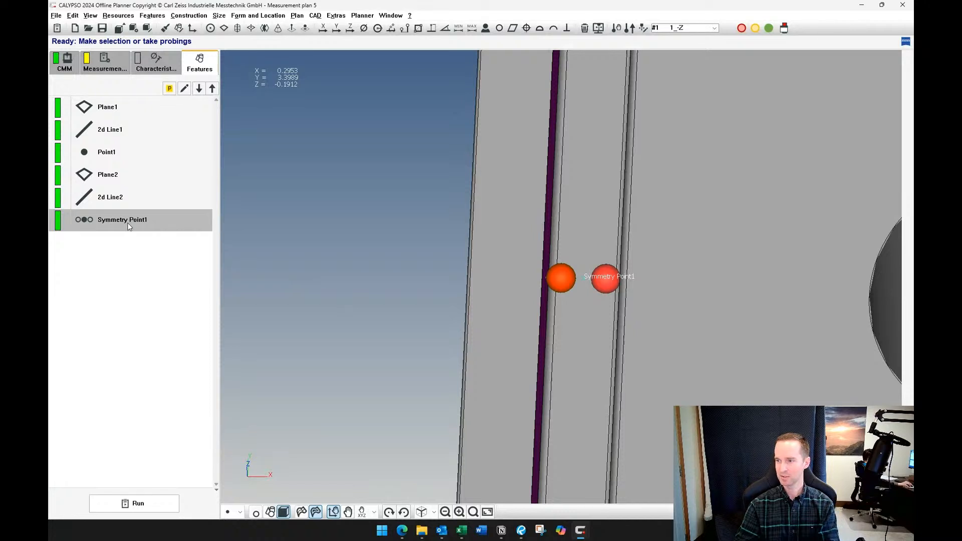
key(Delete)
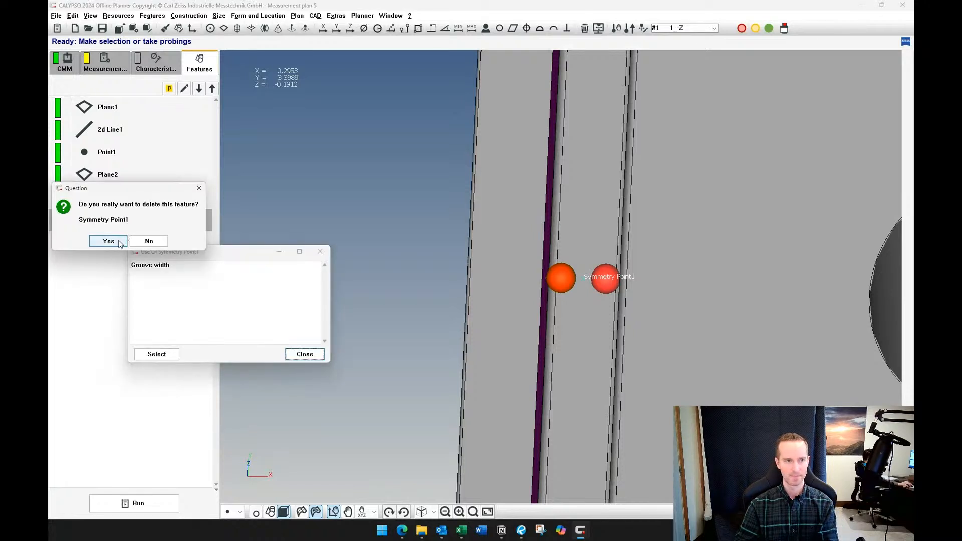
click(108, 241)
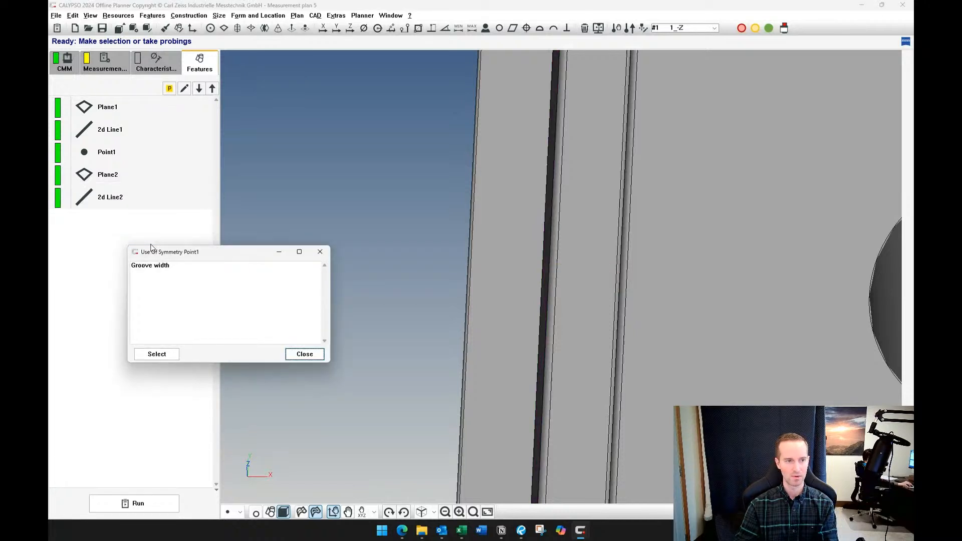
click(304, 354)
Review the Z origin on pocket alignment in the characteristics and its plane on the model, and return to the feature list
scroll(351, 323, down, 2)
scroll(351, 323, down, 3)
middle_drag(412, 224, 389, 332)
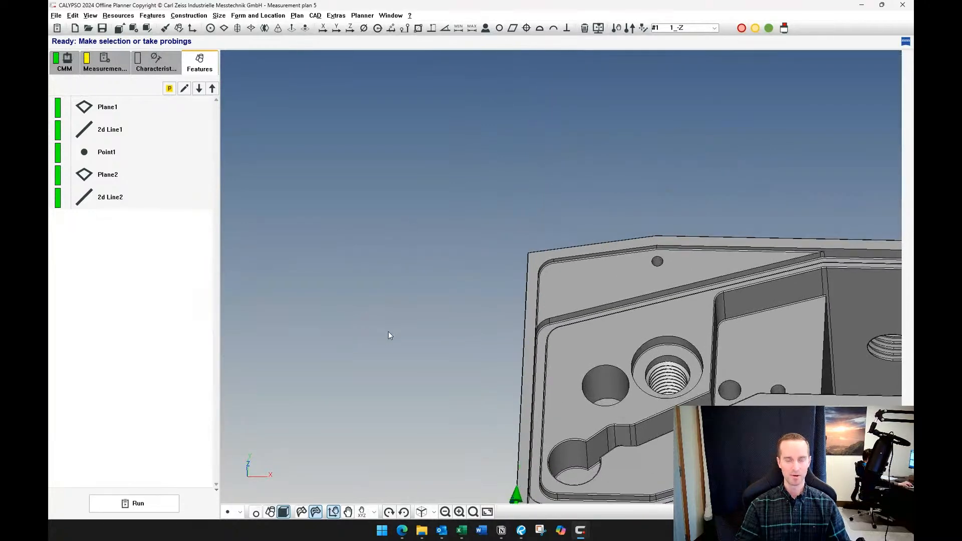
scroll(429, 330, up, 3)
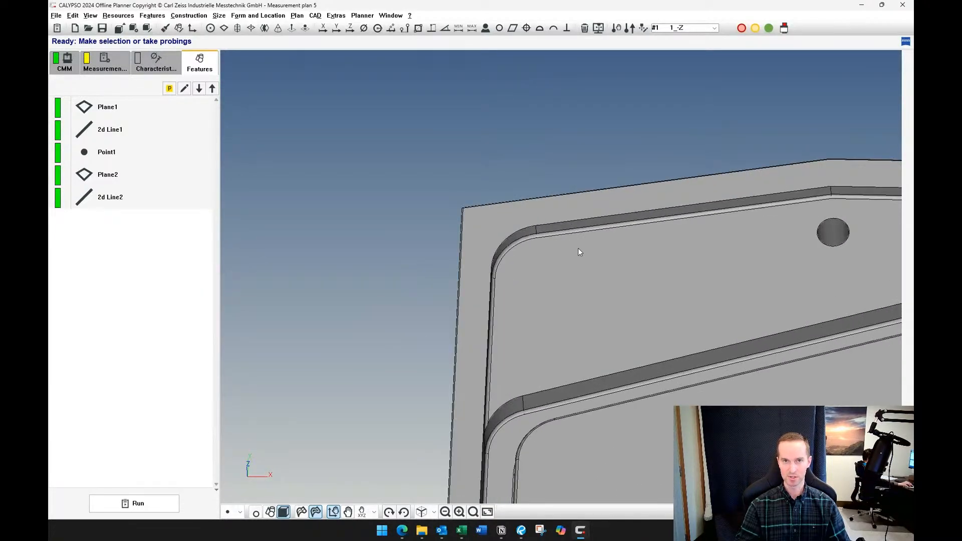
click(145, 56)
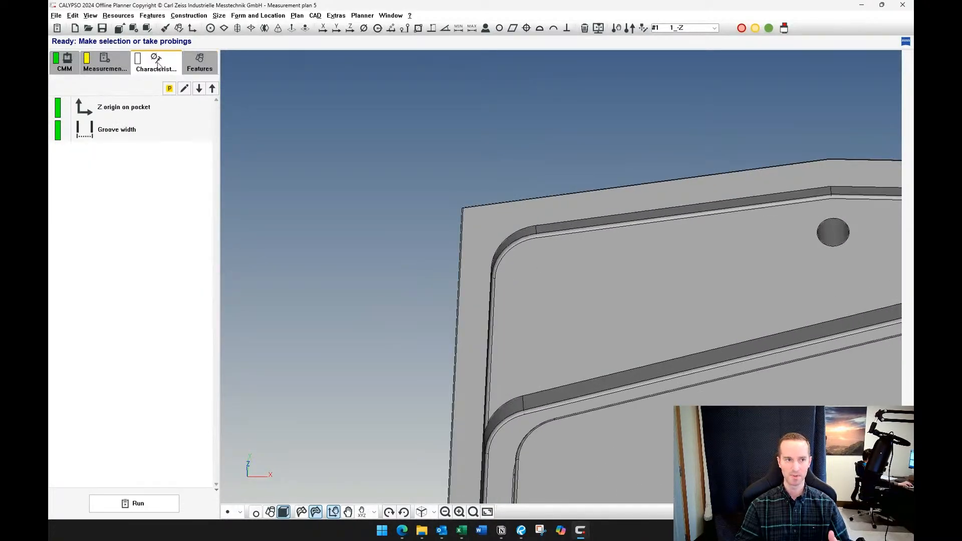
click(142, 116)
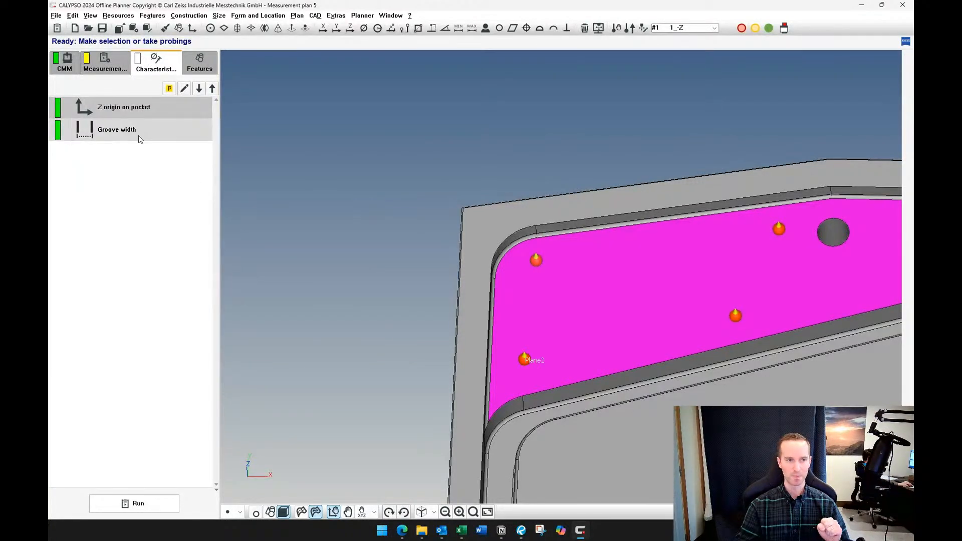
click(199, 62)
Create a symmetry point by probing the groove's two opposing side walls, and accept it with the Groove width distance identifier
middle_drag(399, 325, 410, 258)
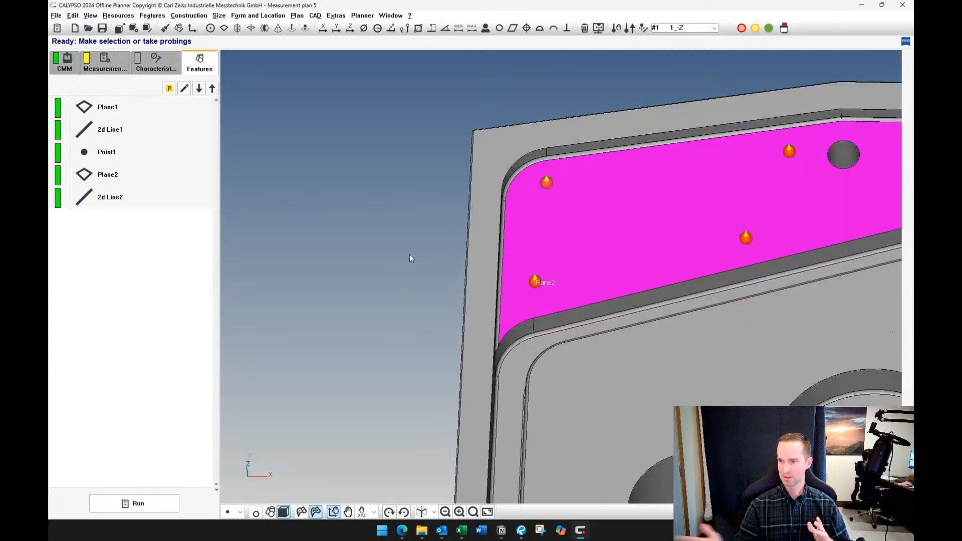
middle_drag(330, 317, 341, 182)
scroll(438, 353, down, 3)
scroll(438, 353, up, 5)
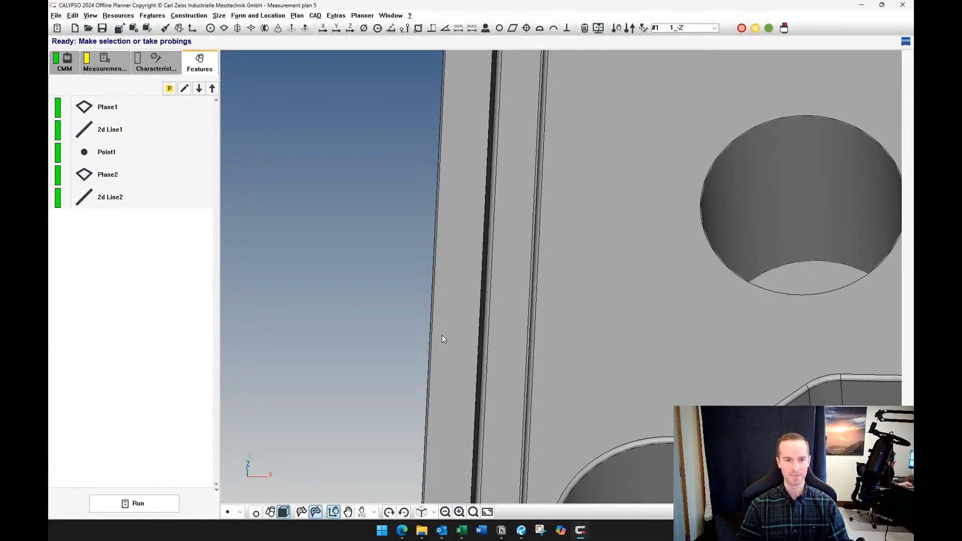
middle_drag(488, 306, 465, 307)
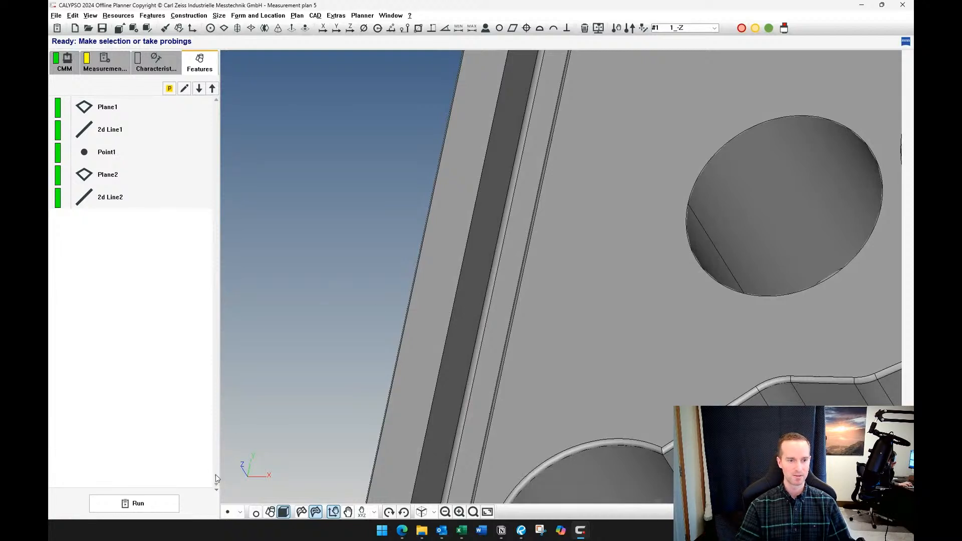
middle_drag(272, 348, 276, 334)
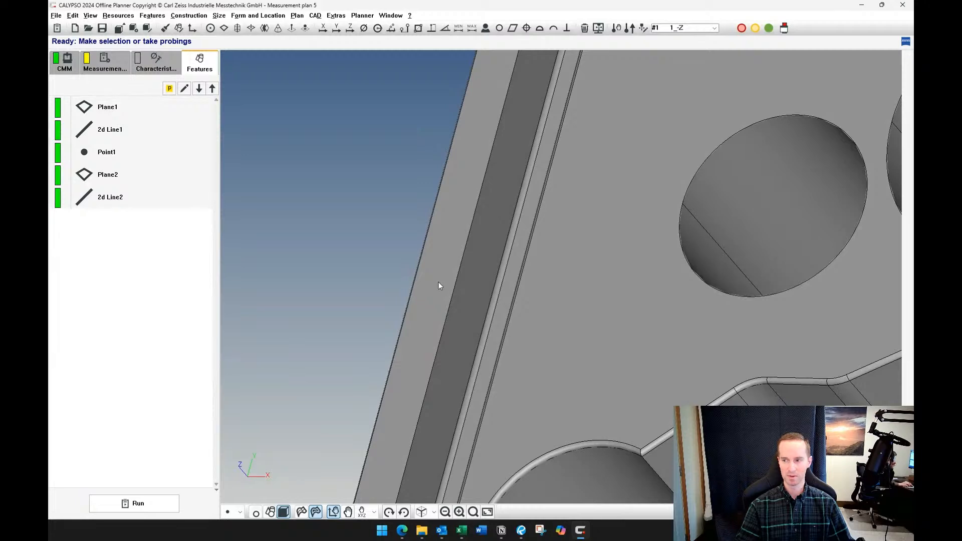
middle_drag(437, 281, 489, 259)
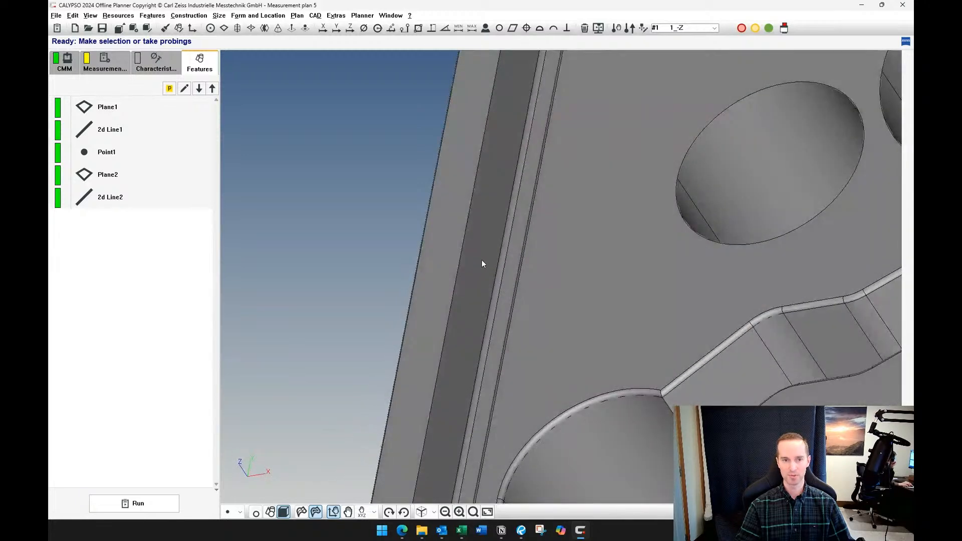
click(482, 261)
middle_drag(494, 293, 550, 304)
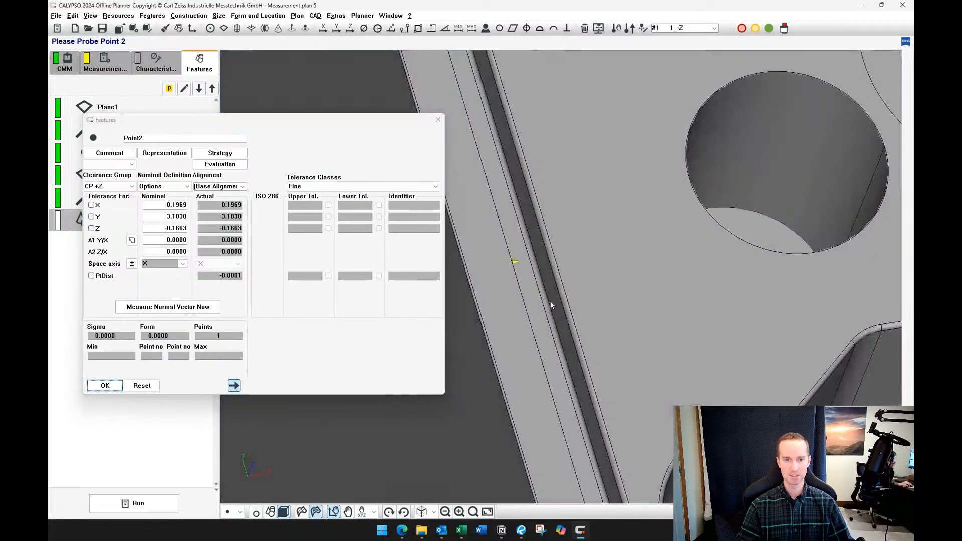
click(545, 262)
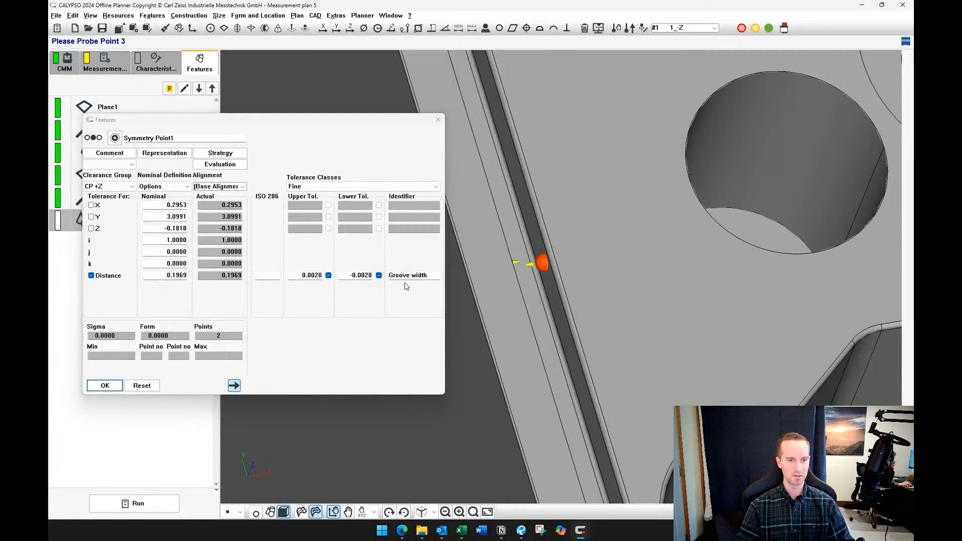
drag(389, 277, 431, 278)
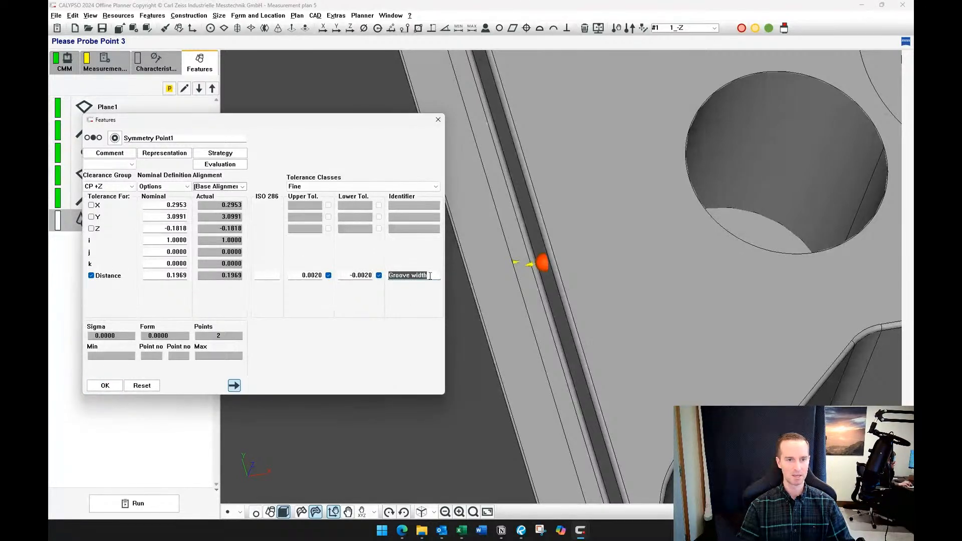
click(116, 388)
Reopen the symmetry point and open the point list of its probing points from the strategy
double_click(143, 222)
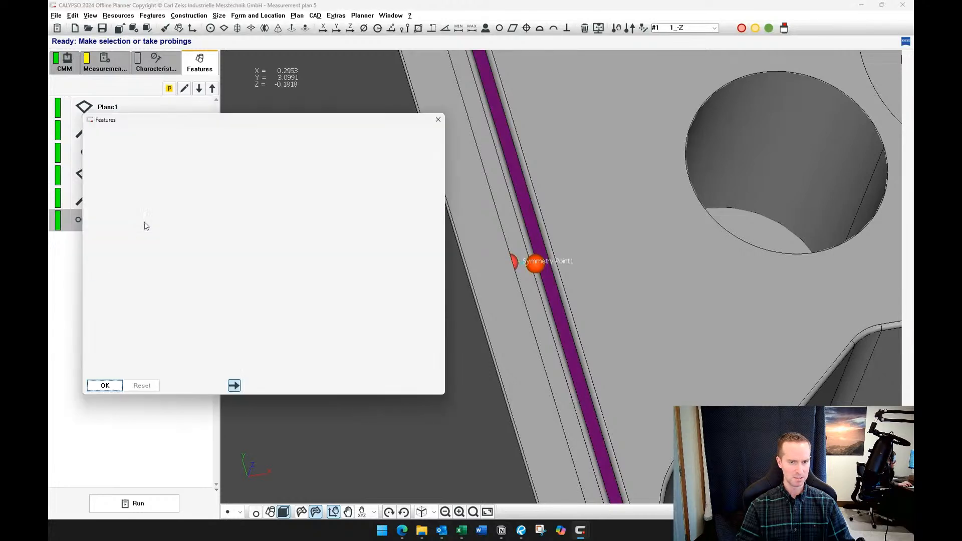
middle_drag(529, 348, 513, 401)
scroll(514, 399, up, 3)
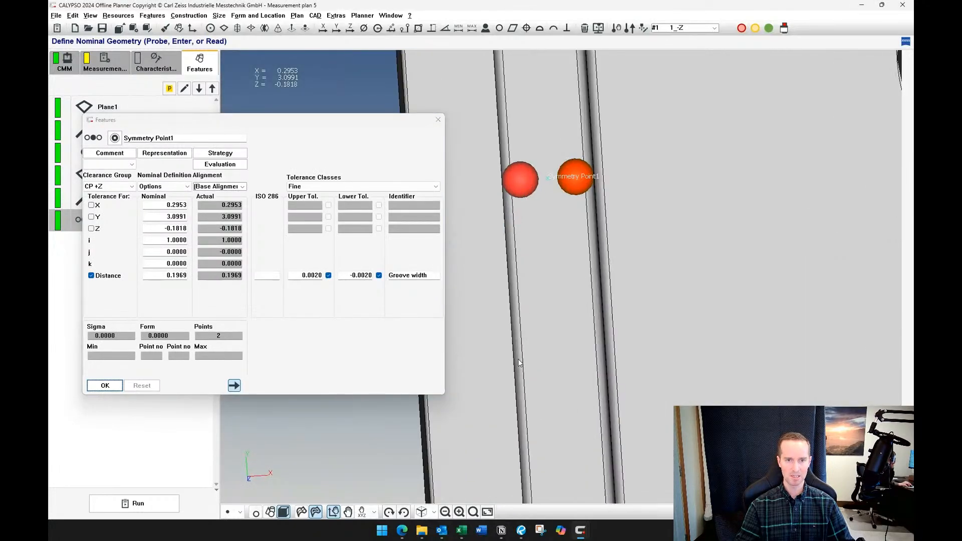
middle_drag(539, 323, 574, 297)
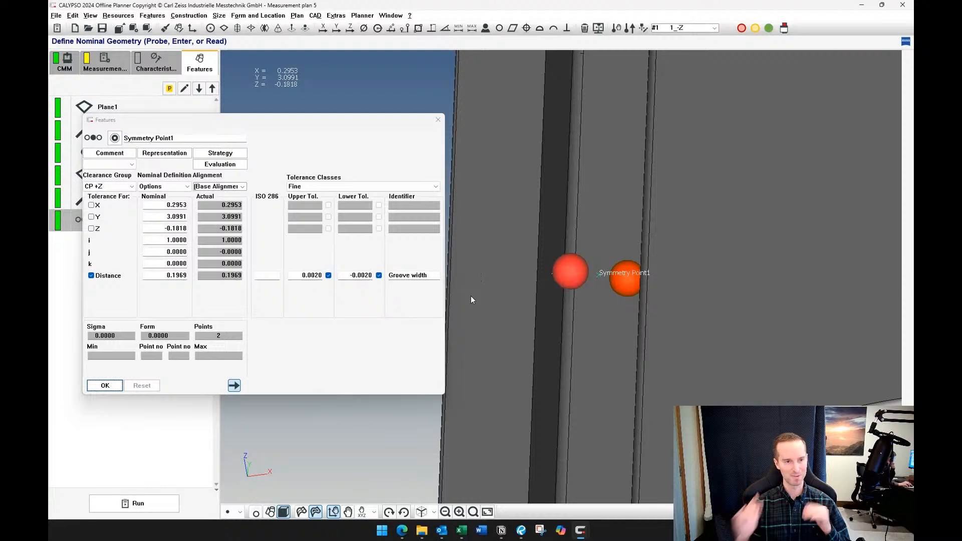
click(234, 154)
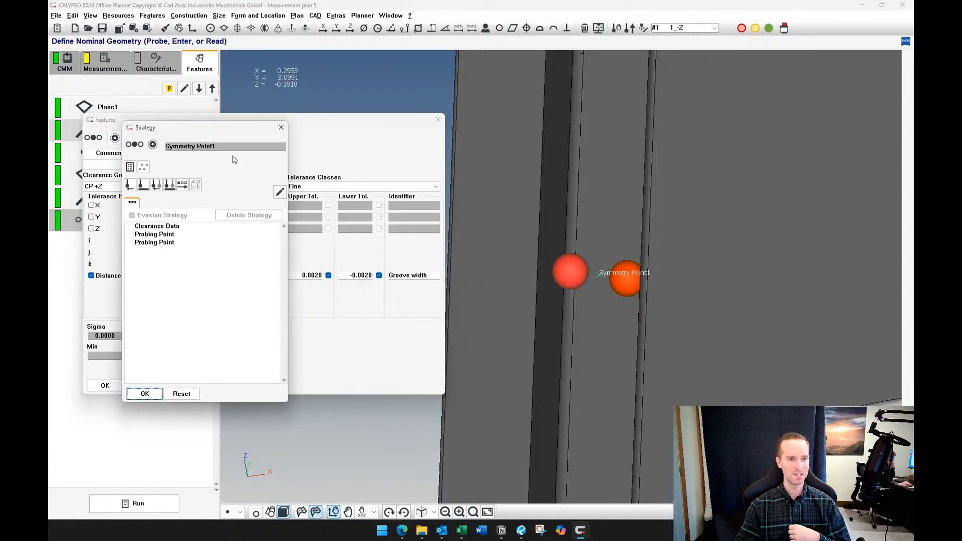
double_click(159, 235)
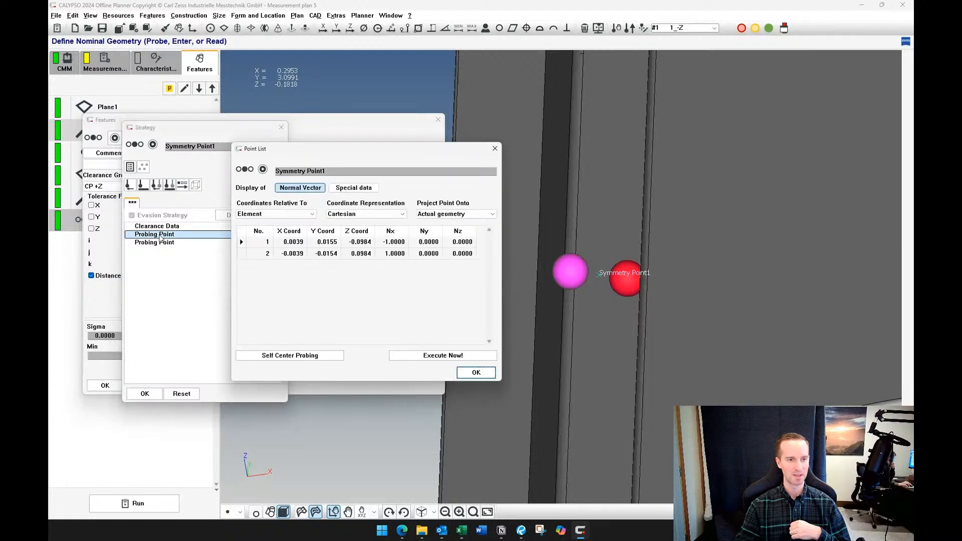
Examine the X, Y and Z coordinates of the symmetry point's two probing points
click(297, 244)
click(325, 243)
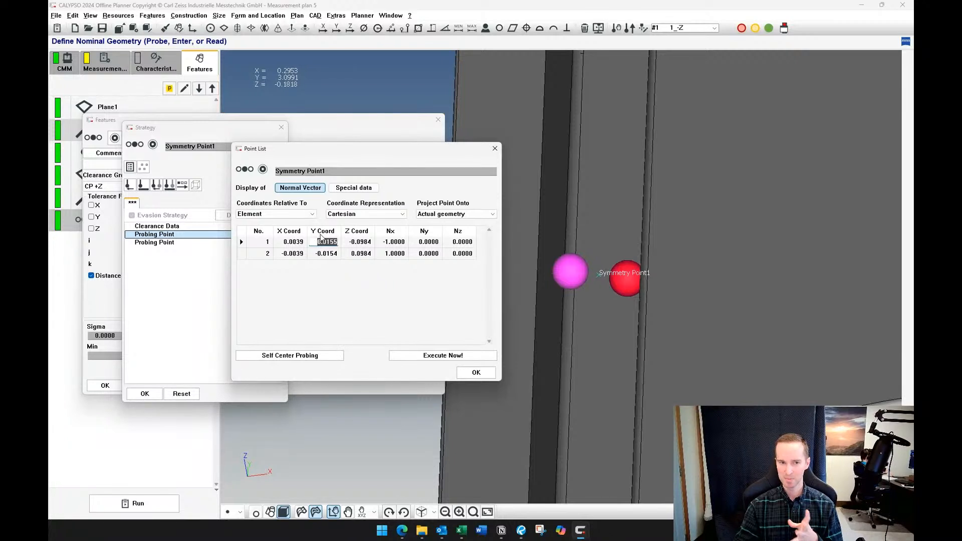
click(303, 242)
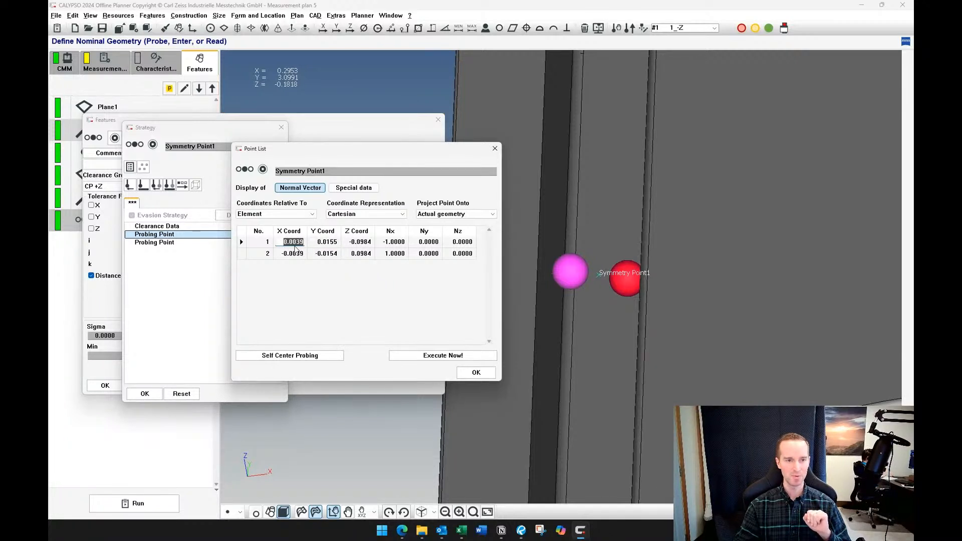
click(327, 242)
click(294, 254)
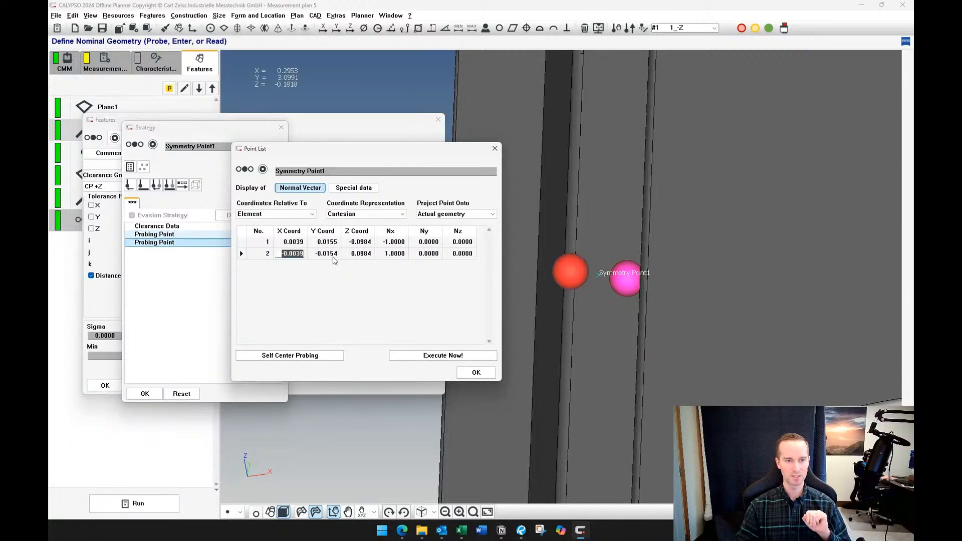
click(327, 253)
click(363, 243)
click(365, 253)
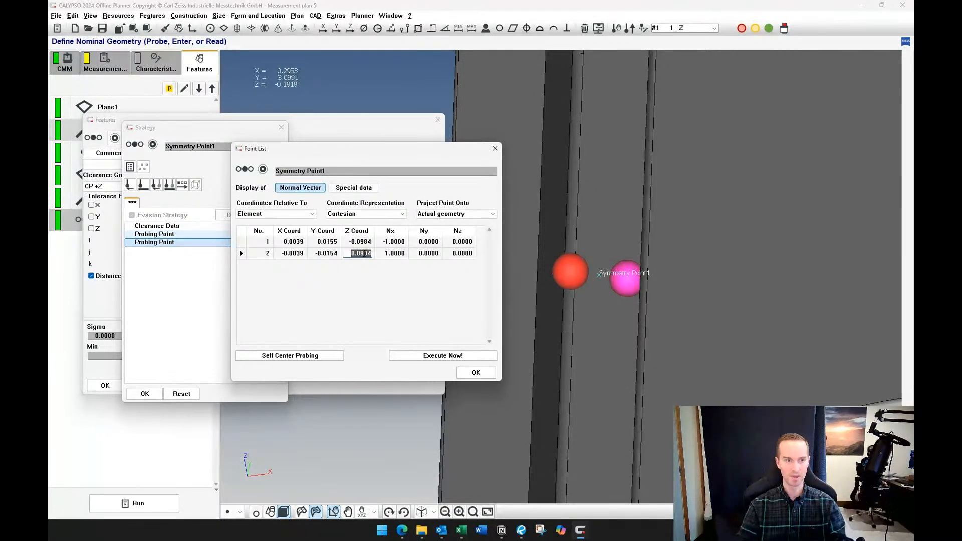
Set the X and Y coordinates of both probing points to 0 and accept the point list and strategy
click(295, 241)
text(0)
key(Return)
text(0)
key(Return)
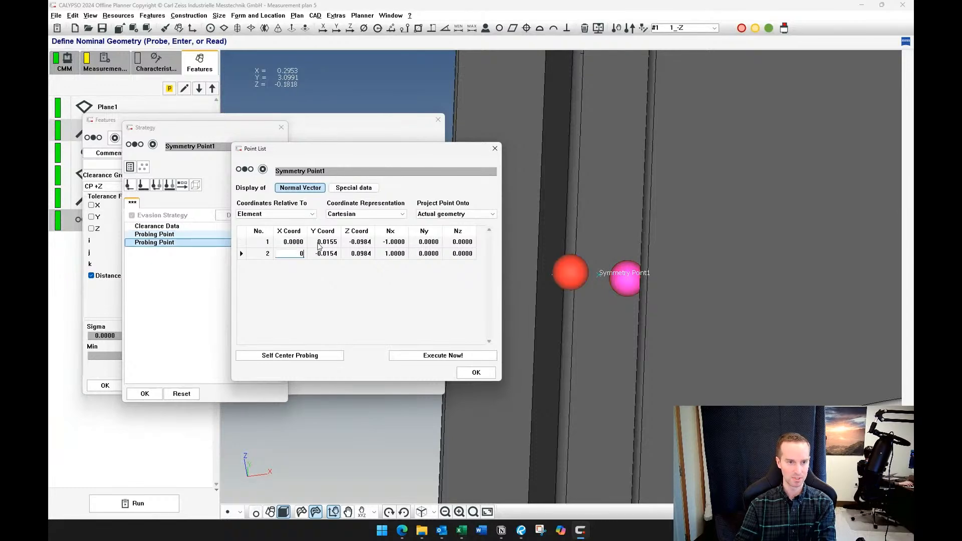
text(0)
key(Return)
text(0)
click(293, 254)
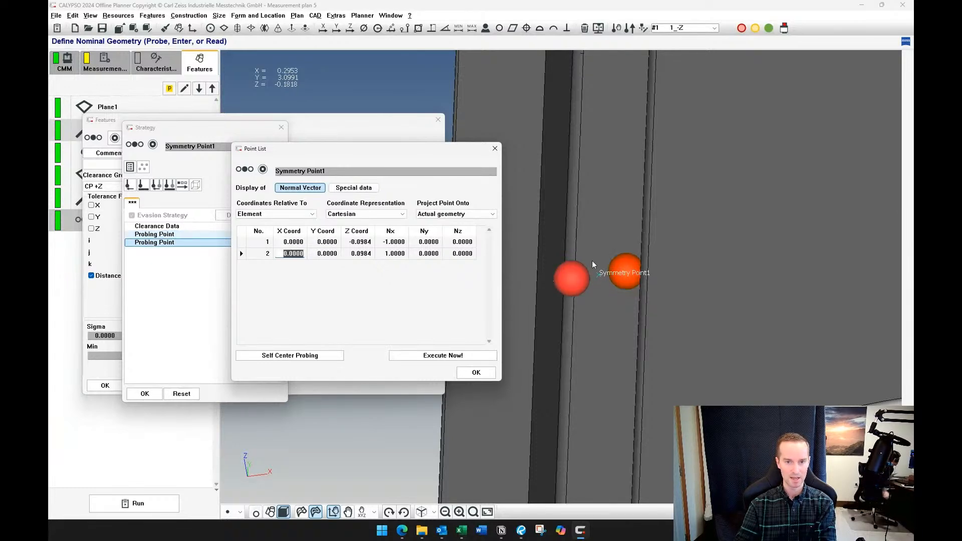
mouse_move(581, 320)
middle_down()
mouse_move(603, 279)
mouse_move(591, 291)
mouse_move(593, 311)
mouse_move(579, 309)
middle_up()
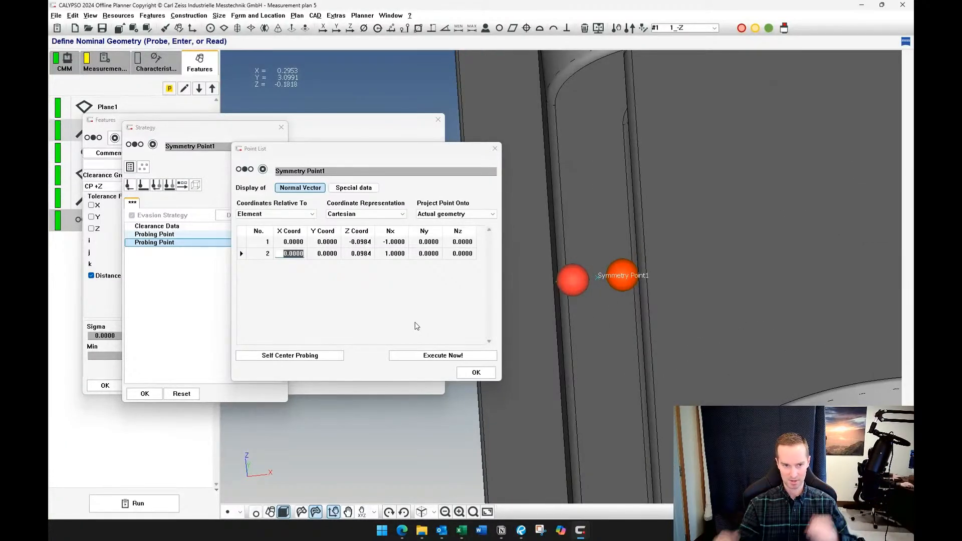
click(476, 374)
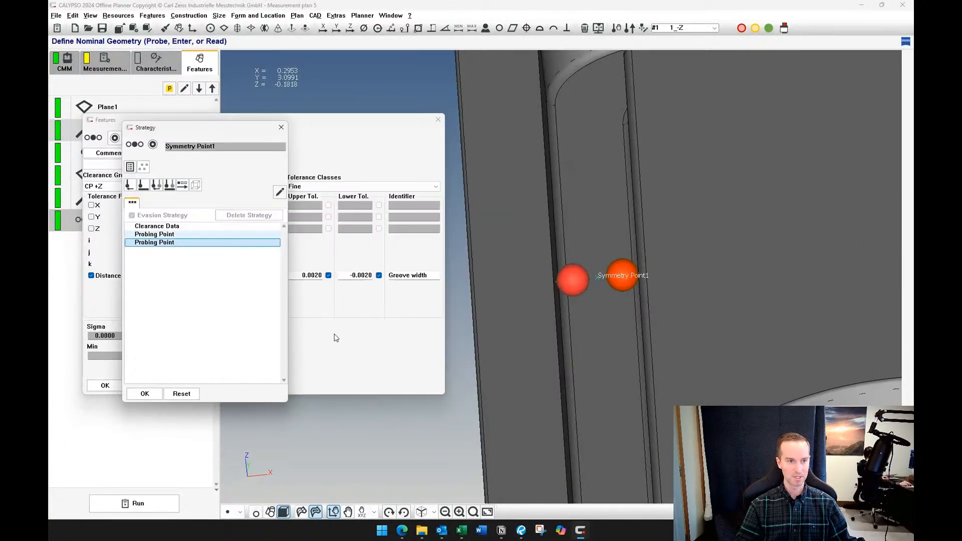
click(144, 394)
scroll(586, 314, up, 2)
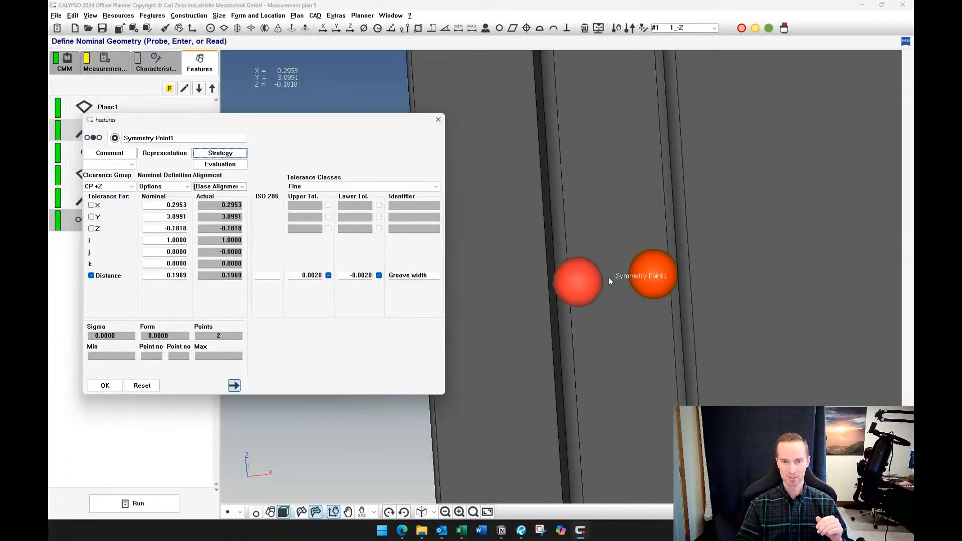
mouse_move(609, 277)
mouse_down()
mouse_move(592, 297)
mouse_move(605, 351)
mouse_up()
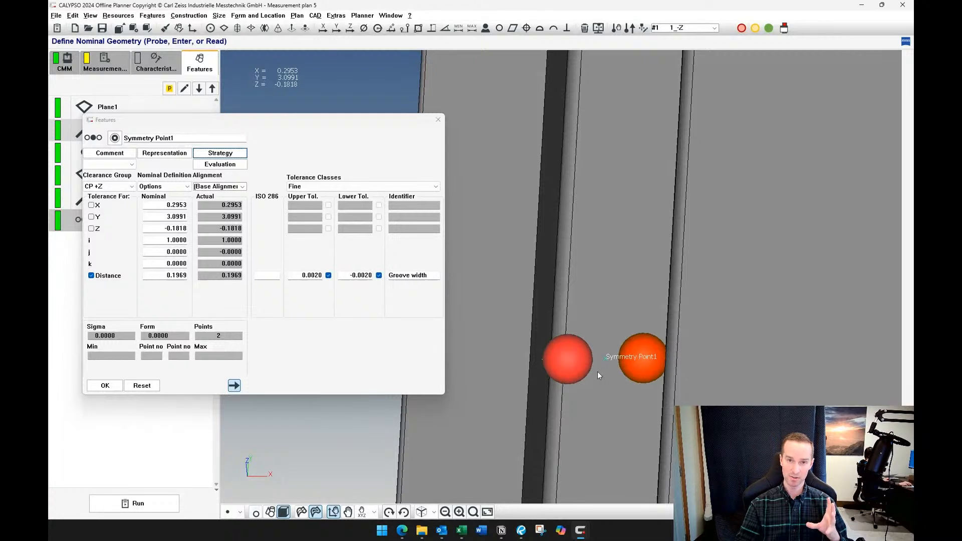
Override the symmetry point's default retract distance with 0.0050 in its strategy's clearance data and accept the strategy
click(221, 155)
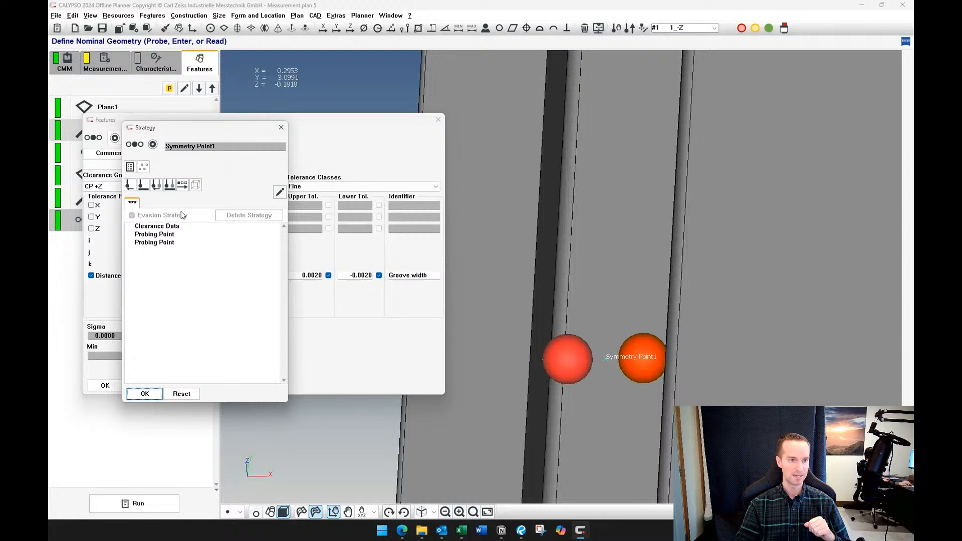
double_click(156, 226)
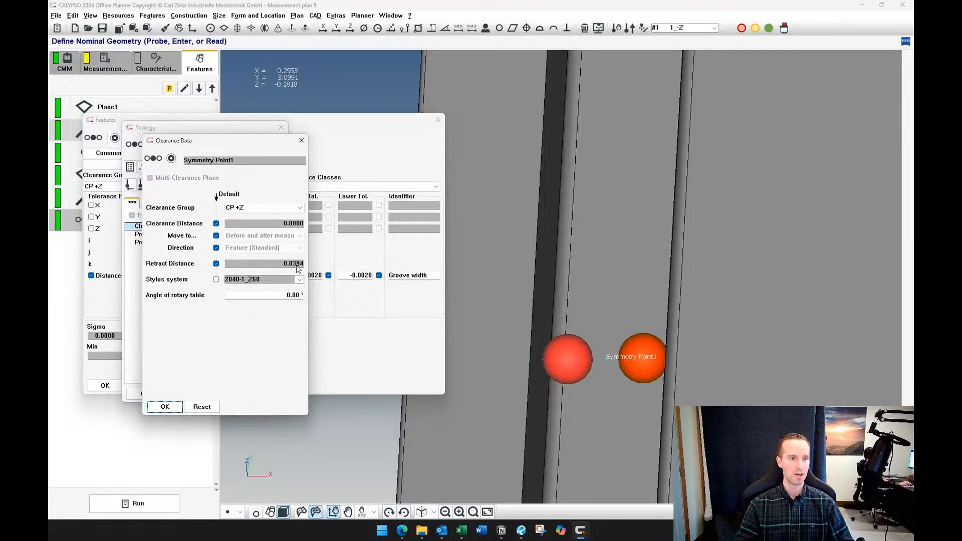
click(216, 263)
click(278, 264)
drag(278, 264, 339, 264)
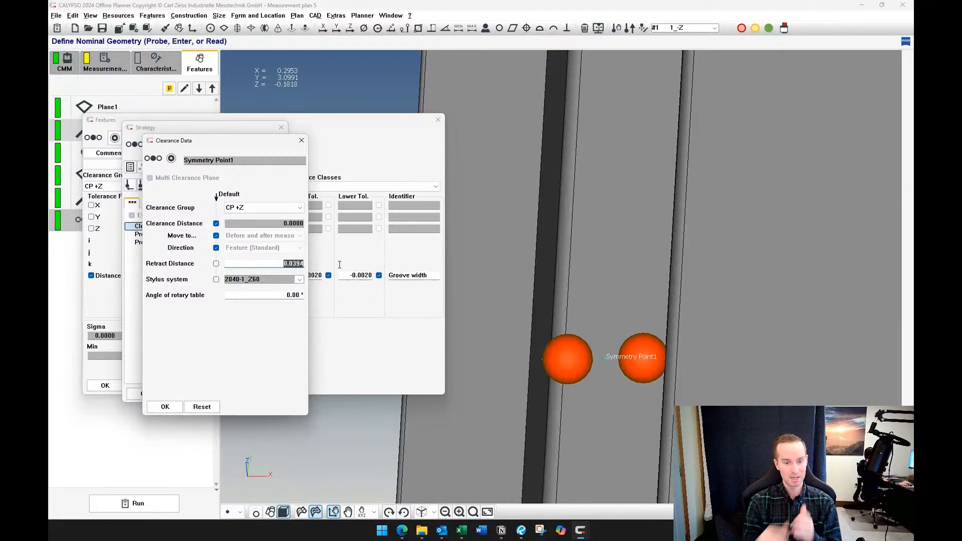
key(BackSpace)
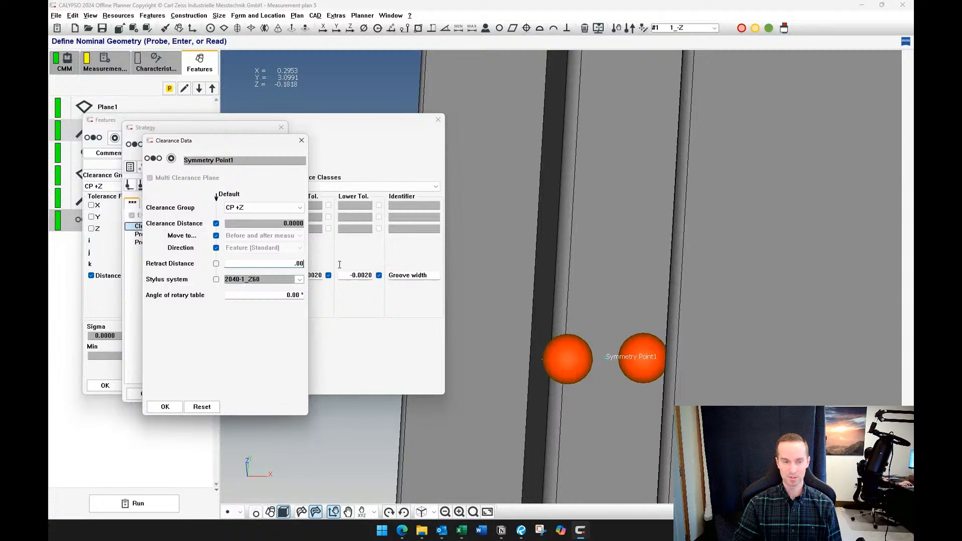
text(.0050)
key(Tab)
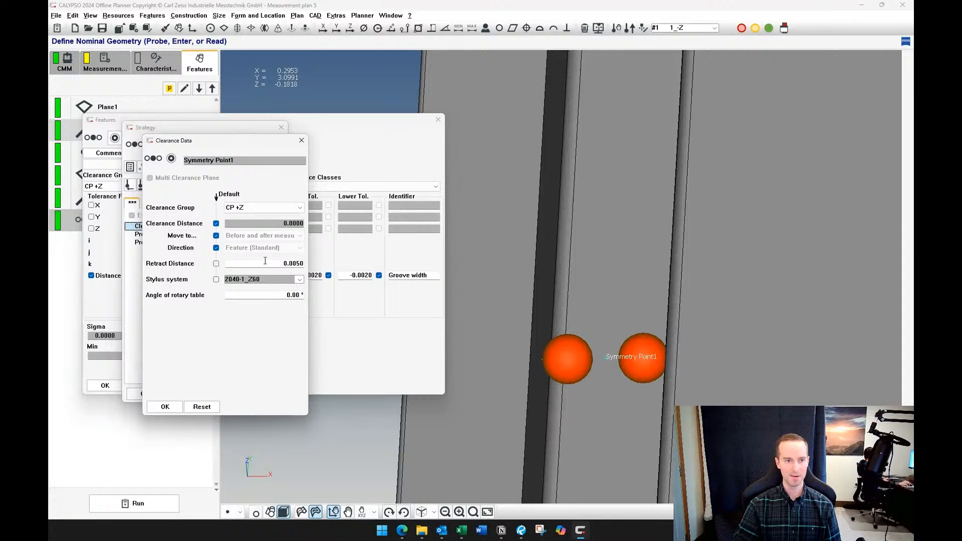
click(165, 407)
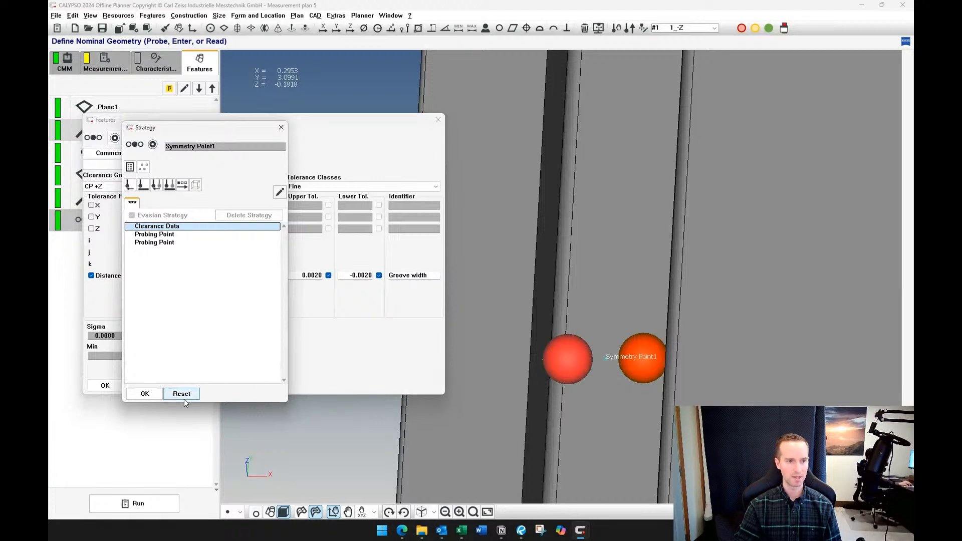
click(145, 394)
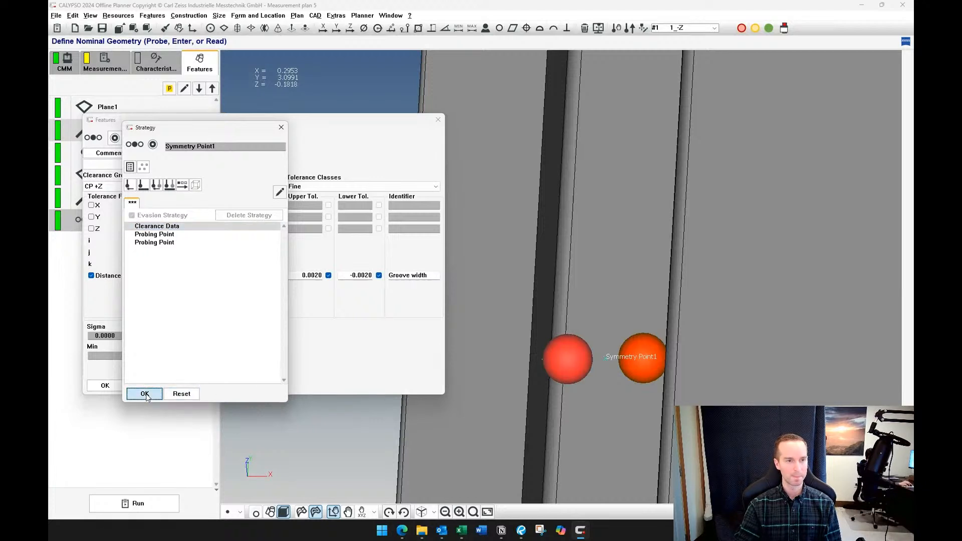
Examine the symmetry point's two probing points in the groove from several angles and accept the feature
scroll(590, 352, down, 5)
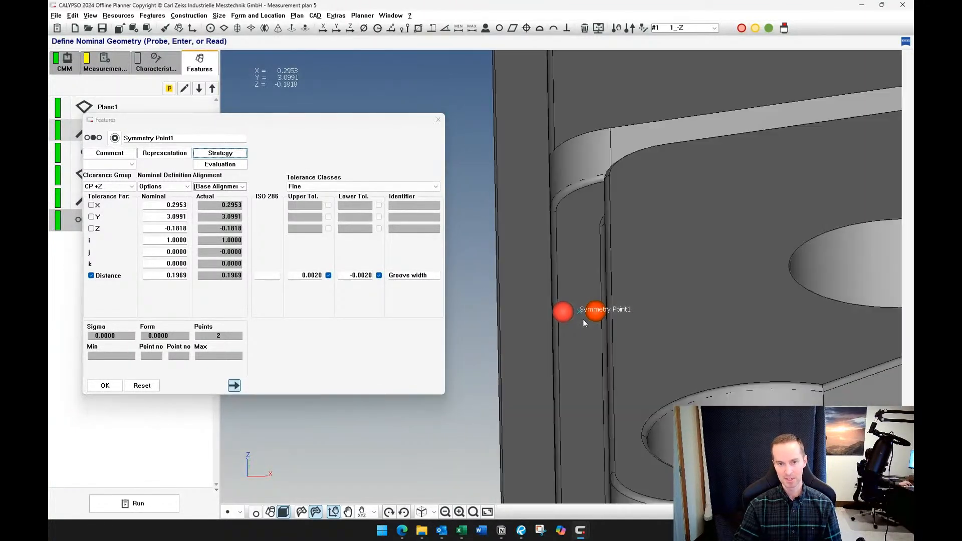
middle_drag(583, 319, 566, 353)
scroll(567, 356, up, 3)
scroll(567, 357, down, 5)
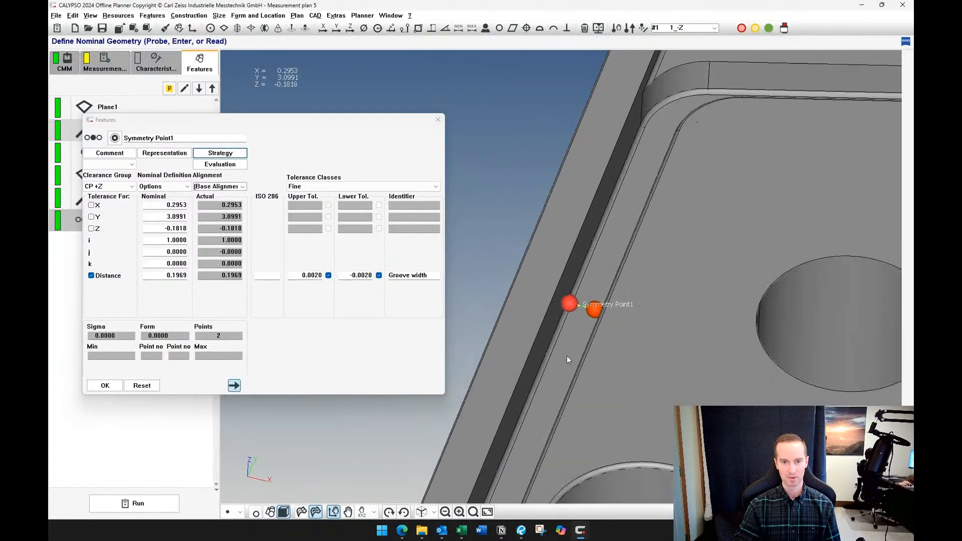
scroll(553, 344, down, 5)
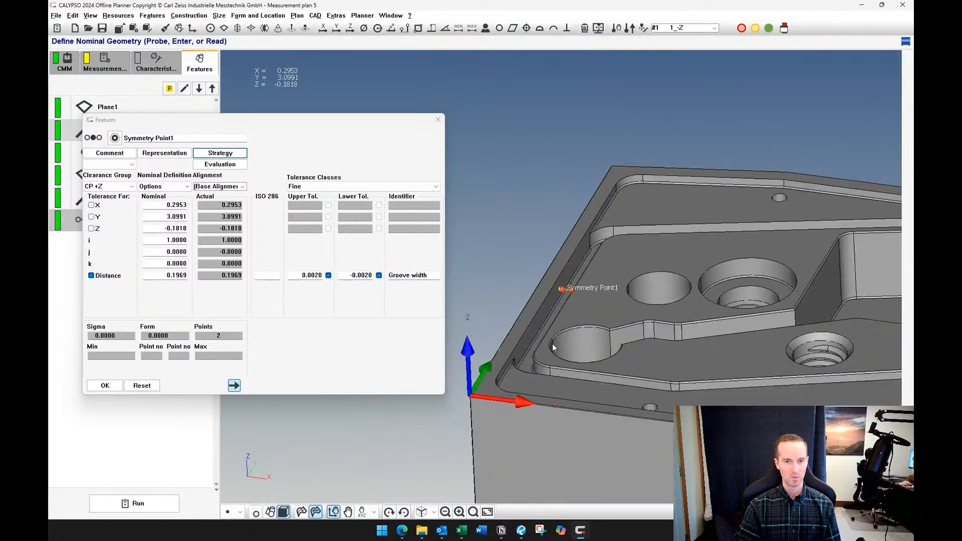
middle_drag(555, 338, 550, 367)
scroll(549, 367, up, 3)
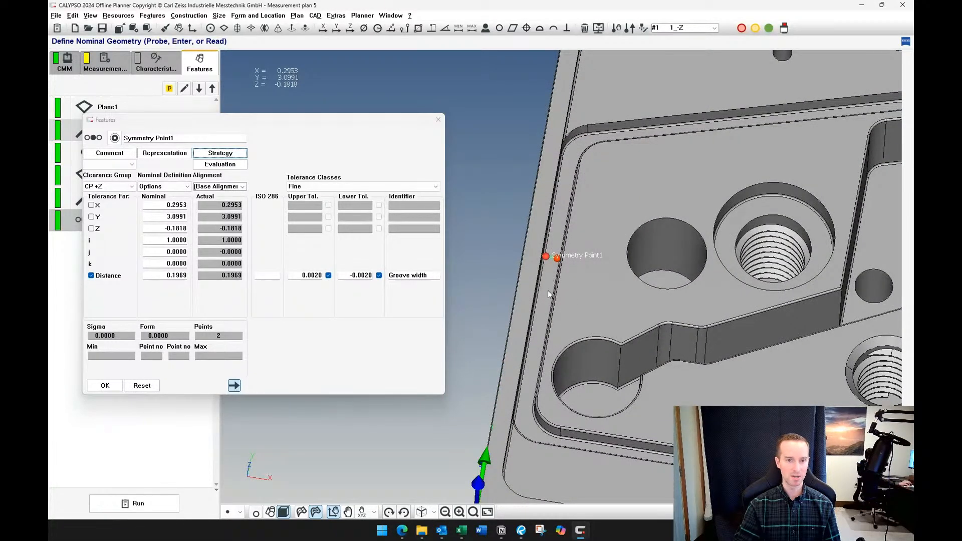
middle_drag(548, 290, 533, 265)
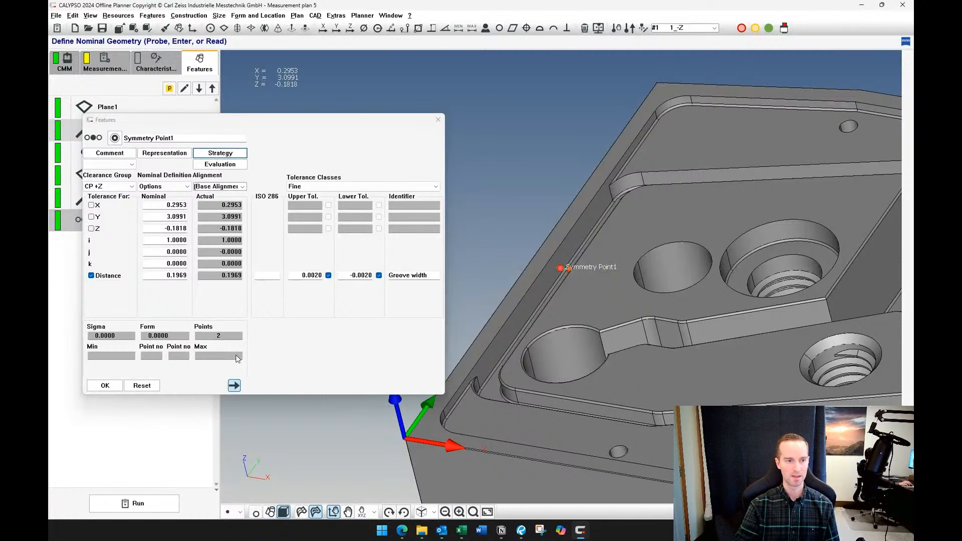
click(104, 385)
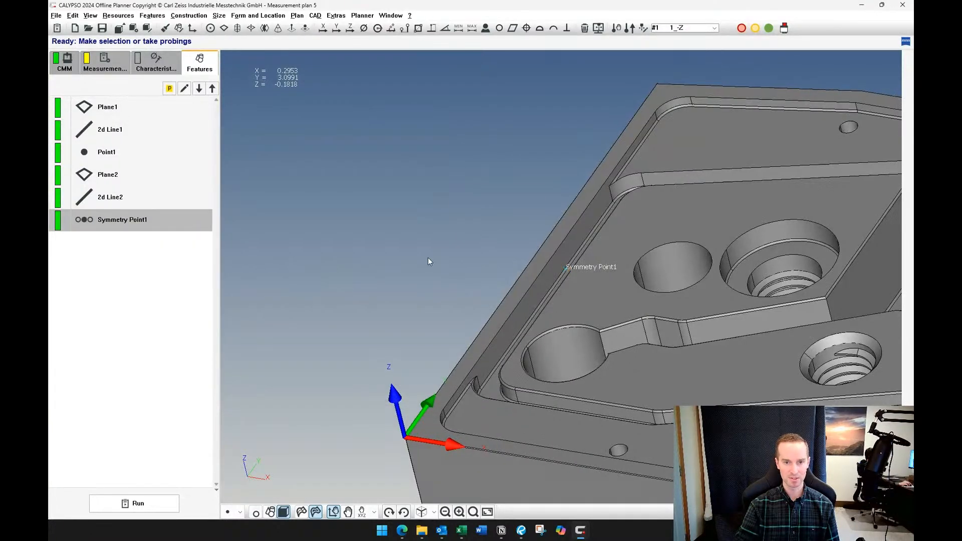
Create a point feature by probing the groove's outer side wall once and accept it
click(240, 511)
click(248, 379)
middle_drag(557, 269, 567, 249)
click(559, 251)
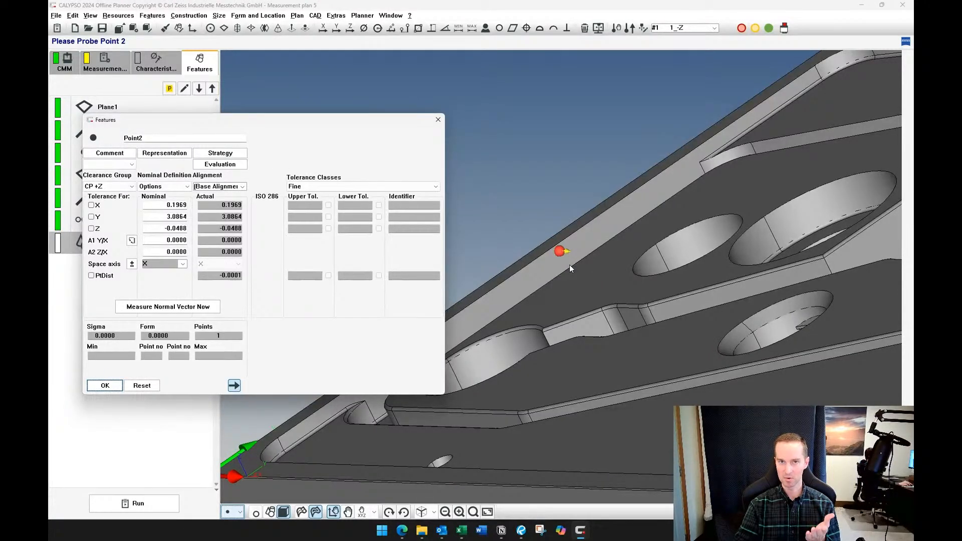
click(104, 385)
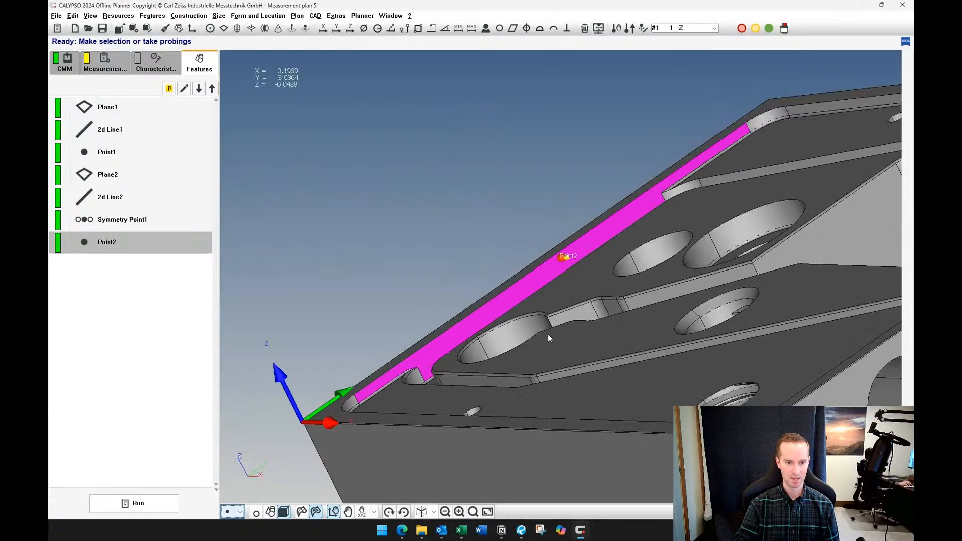
Delete the single point feature from the groove's side wall and confirm the deletion
middle_drag(548, 335, 585, 341)
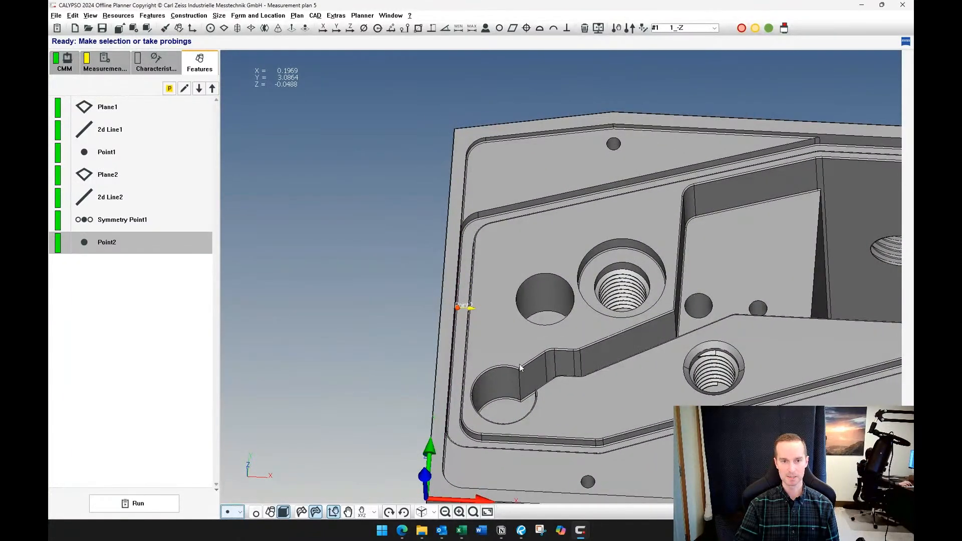
mouse_move(519, 364)
middle_down()
mouse_move(497, 325)
mouse_move(476, 393)
mouse_move(501, 362)
middle_up()
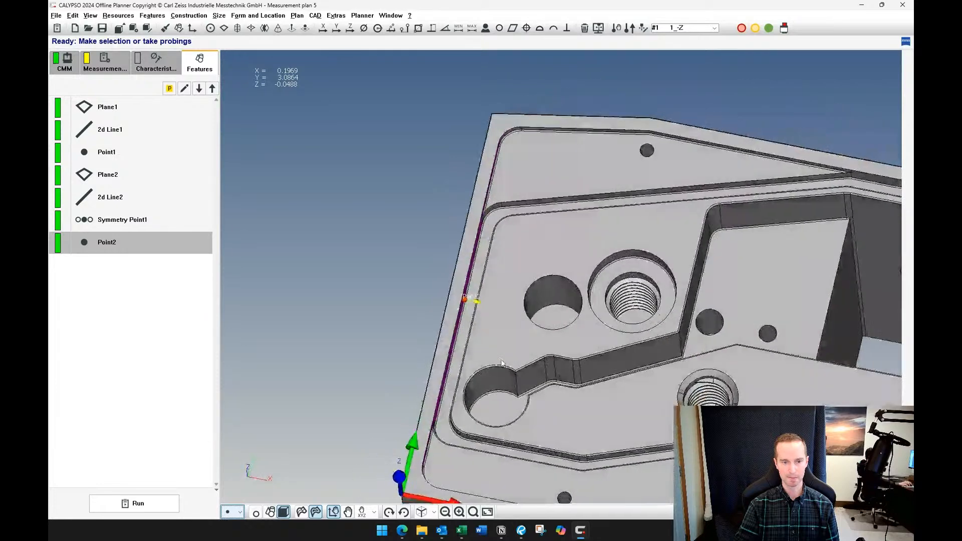
key(Delete)
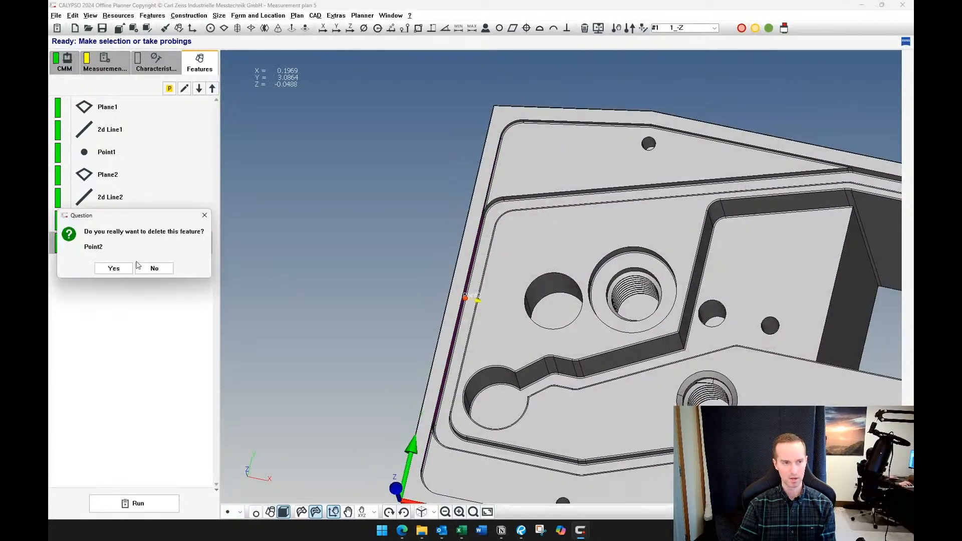
click(114, 268)
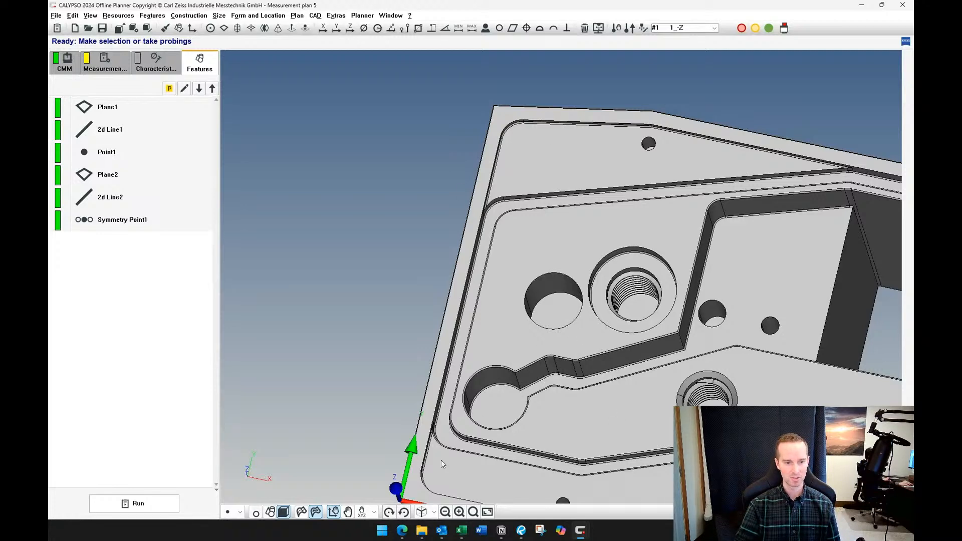
Create a circle feature from the plain hole beside the large threaded counterbore and select it in the feature list
click(240, 512)
click(278, 420)
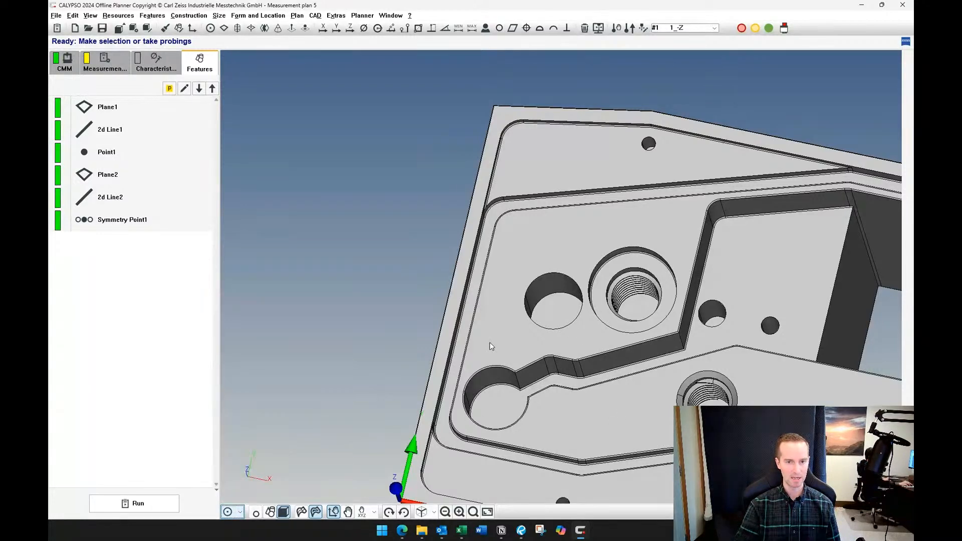
click(546, 295)
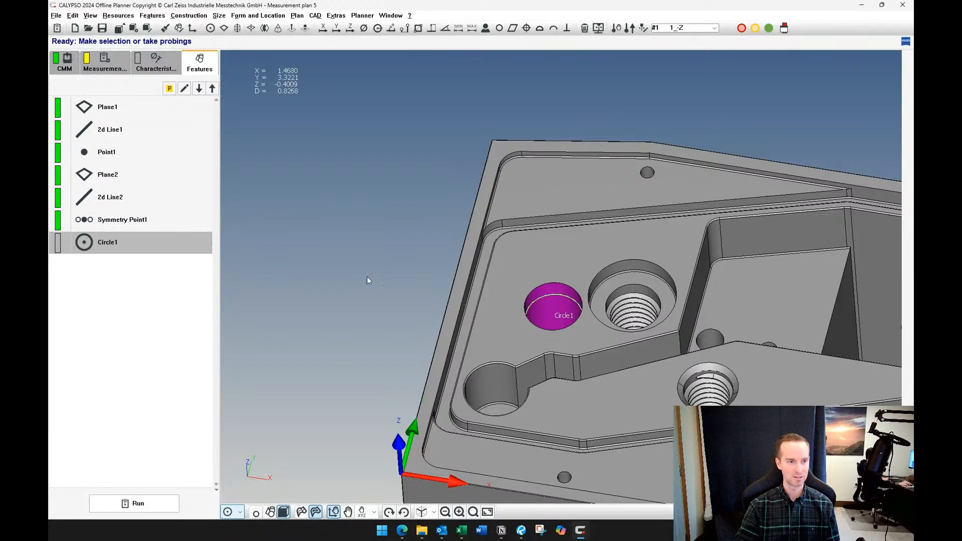
click(100, 257)
click(106, 248)
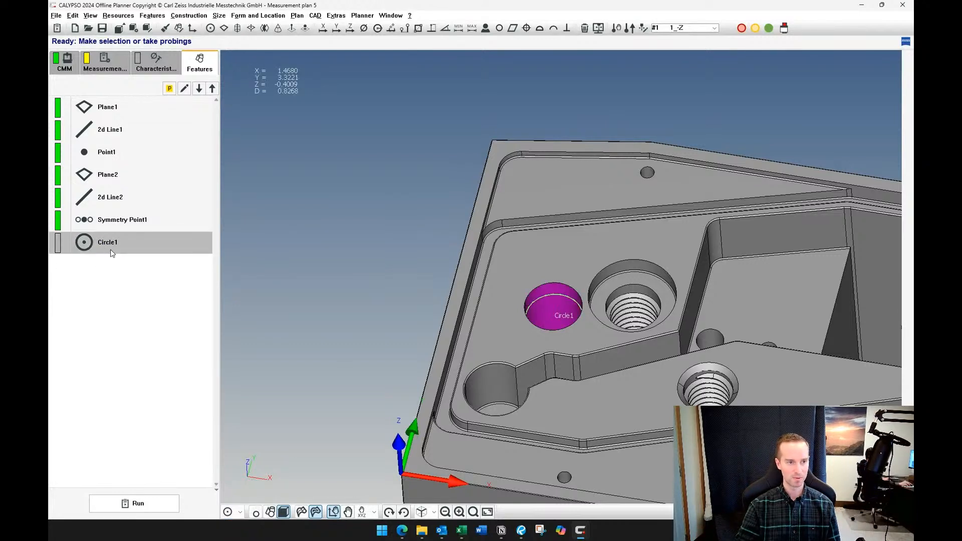
Add a new alignment to the characteristics between Z origin on pocket and Groove width
click(139, 69)
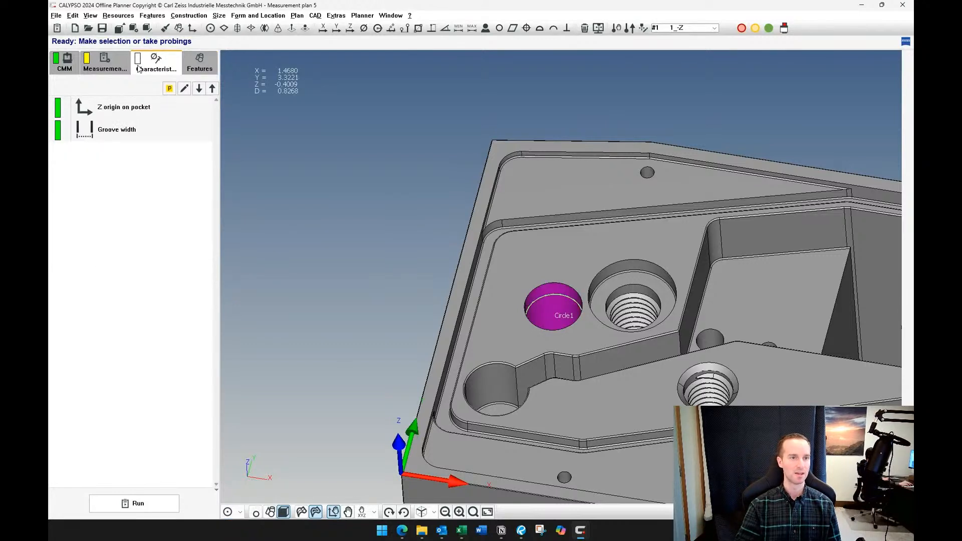
click(193, 28)
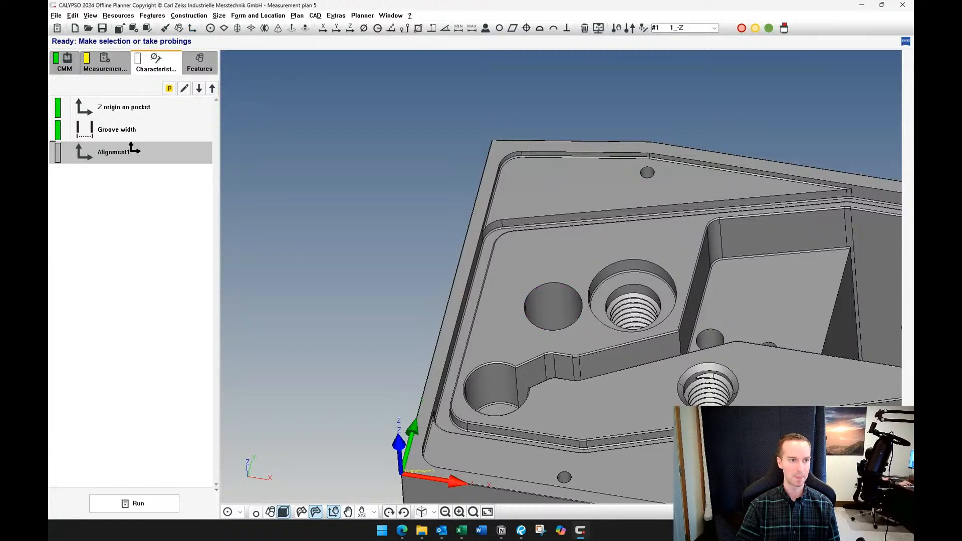
click(134, 130)
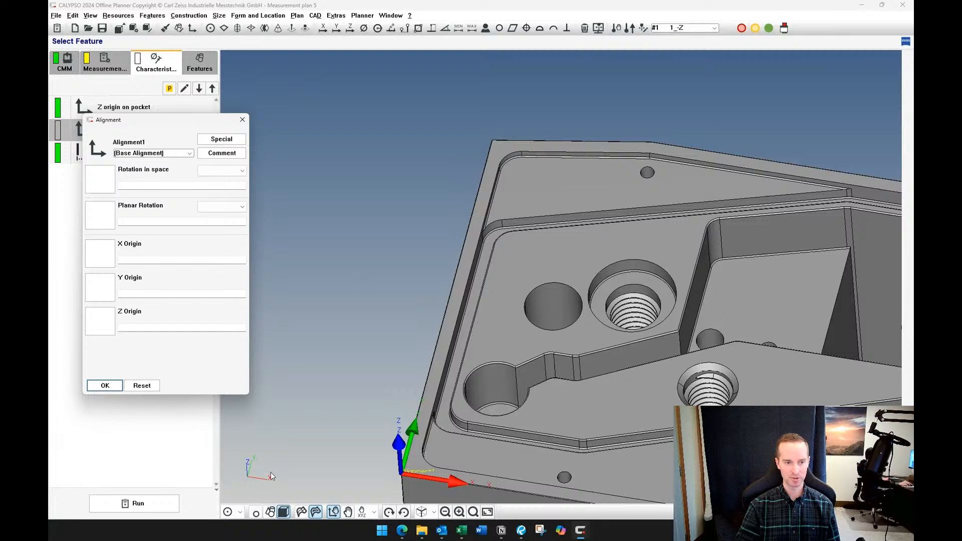
Set both the X origin and the Y origin of the new alignment to Circle1 and accept it
click(103, 251)
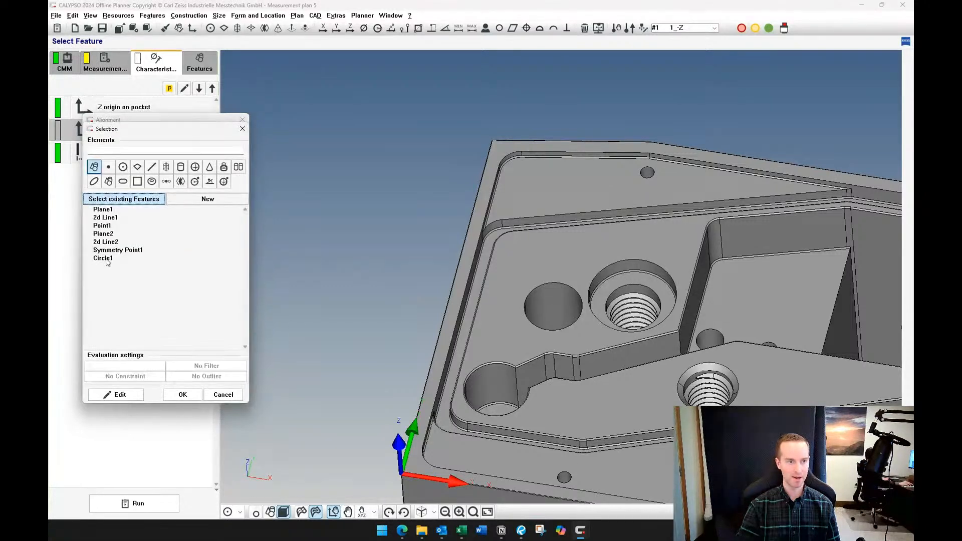
double_click(107, 259)
click(111, 301)
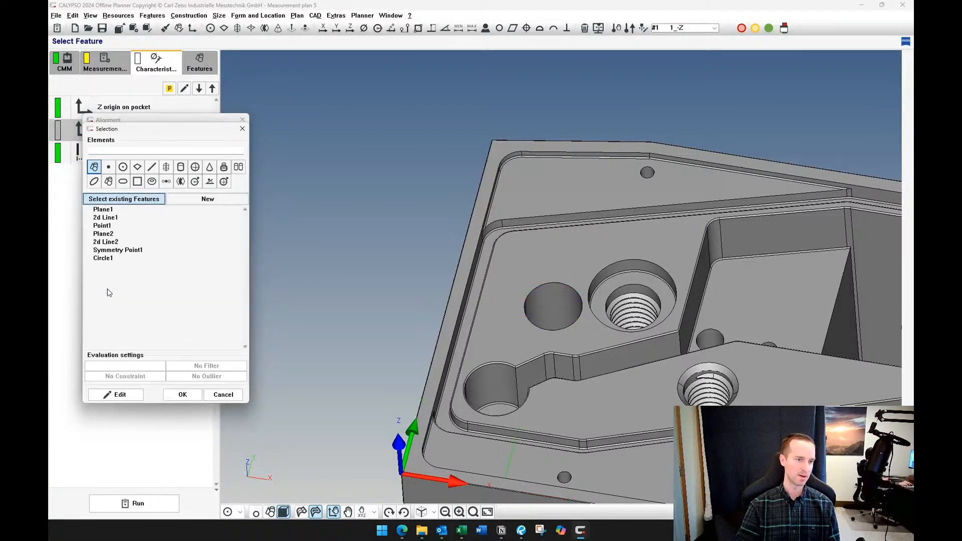
double_click(106, 259)
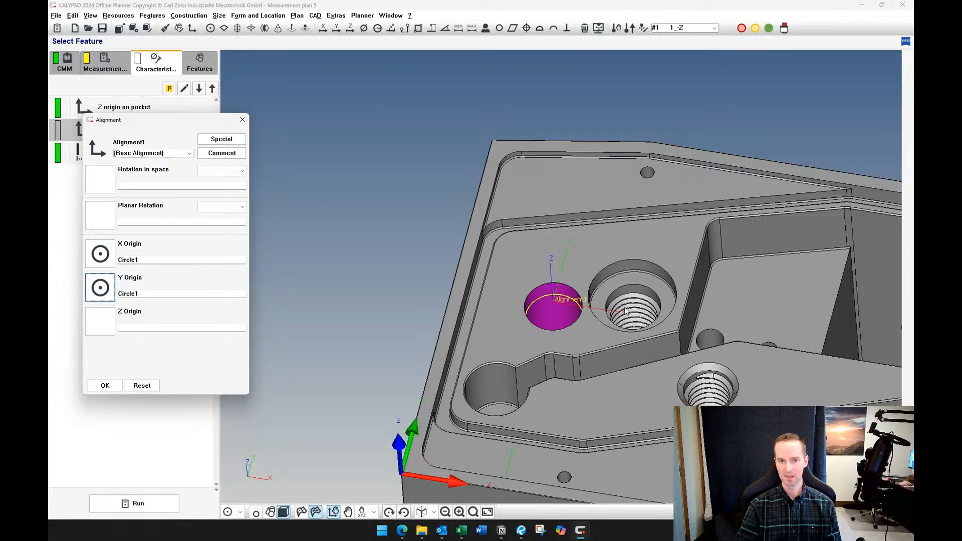
click(113, 391)
middle_drag(553, 311, 584, 303)
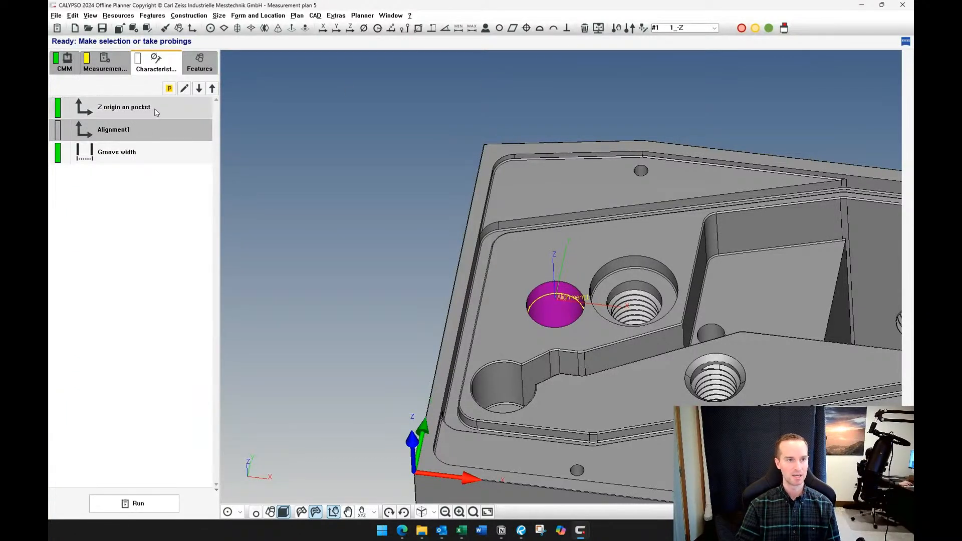
Move the symmetry point below Circle1 in the feature list
click(197, 73)
click(125, 219)
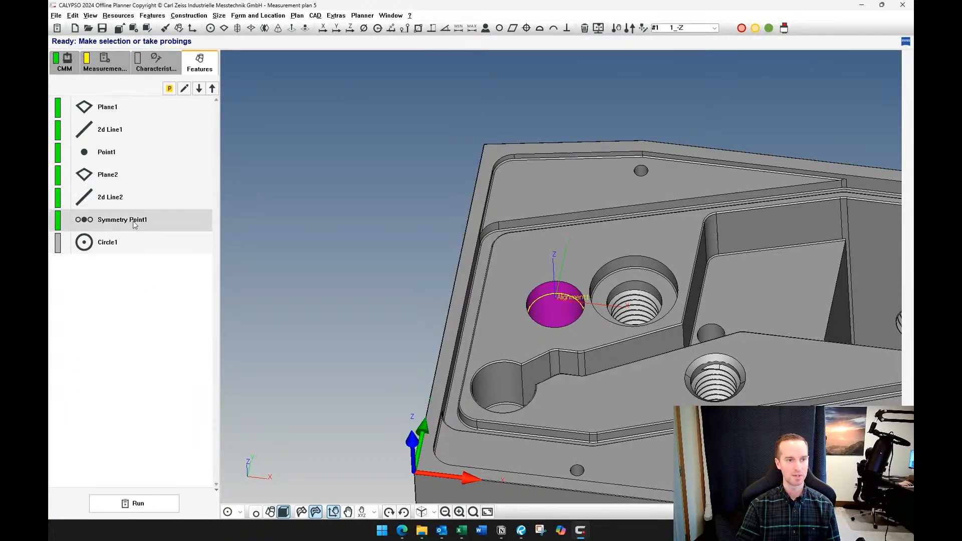
drag(125, 220, 131, 251)
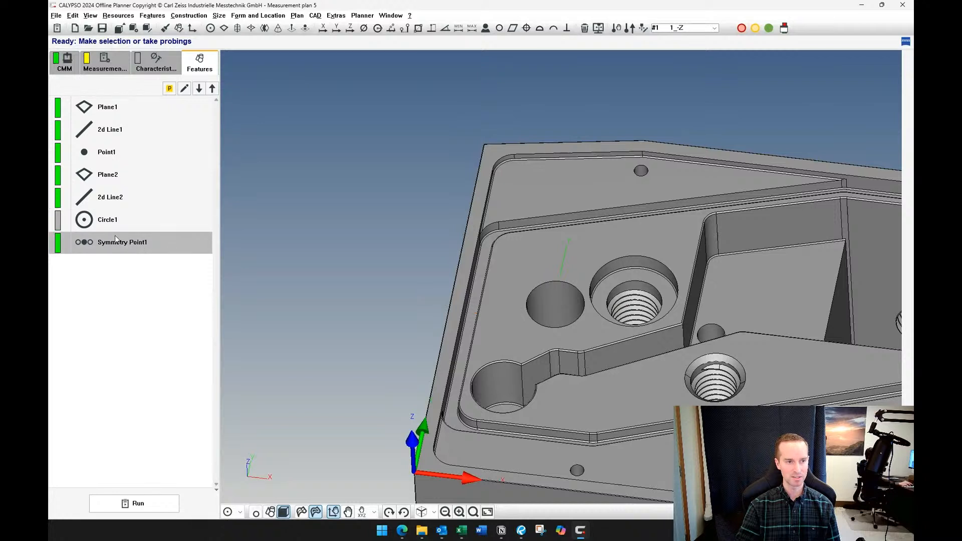
Reopen the symmetry point and change its alignment from the base alignment to Alignment1
double_click(149, 245)
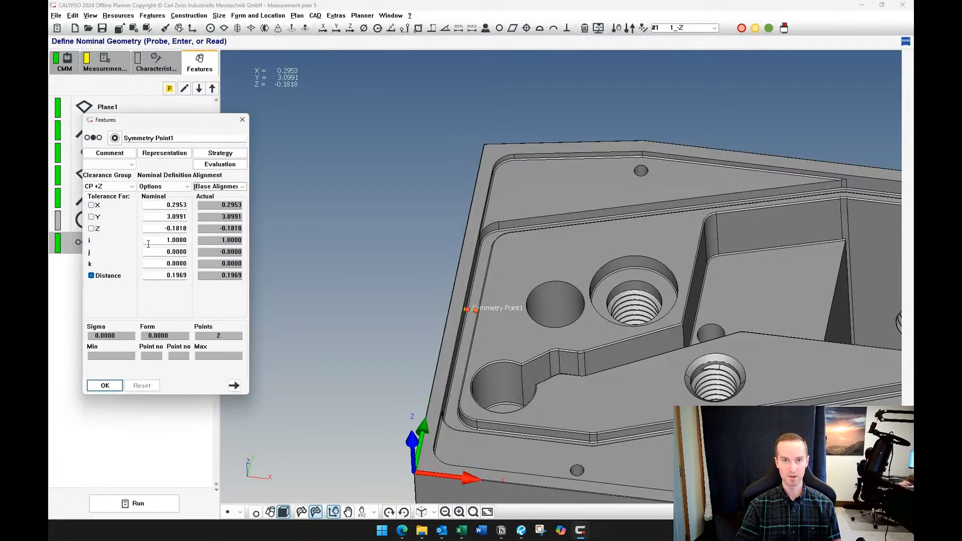
click(242, 187)
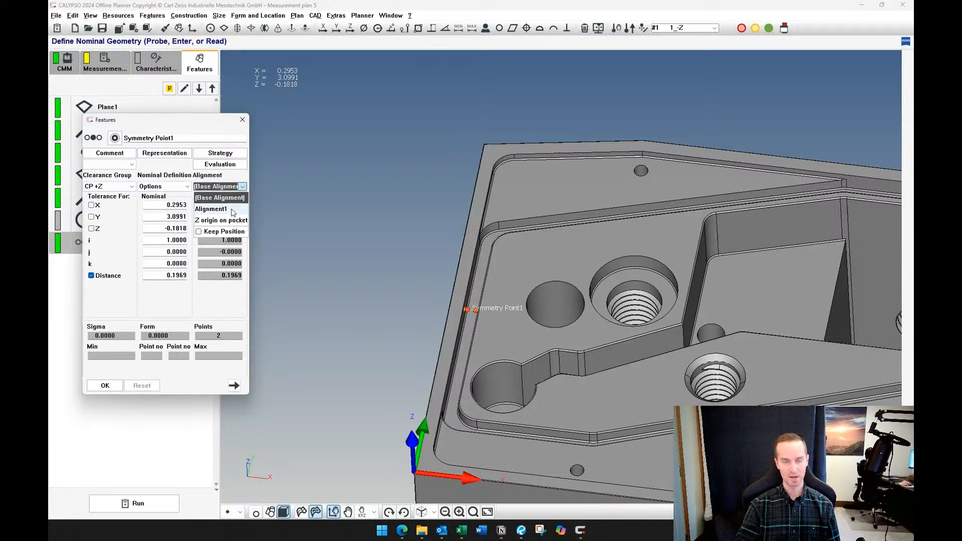
click(233, 209)
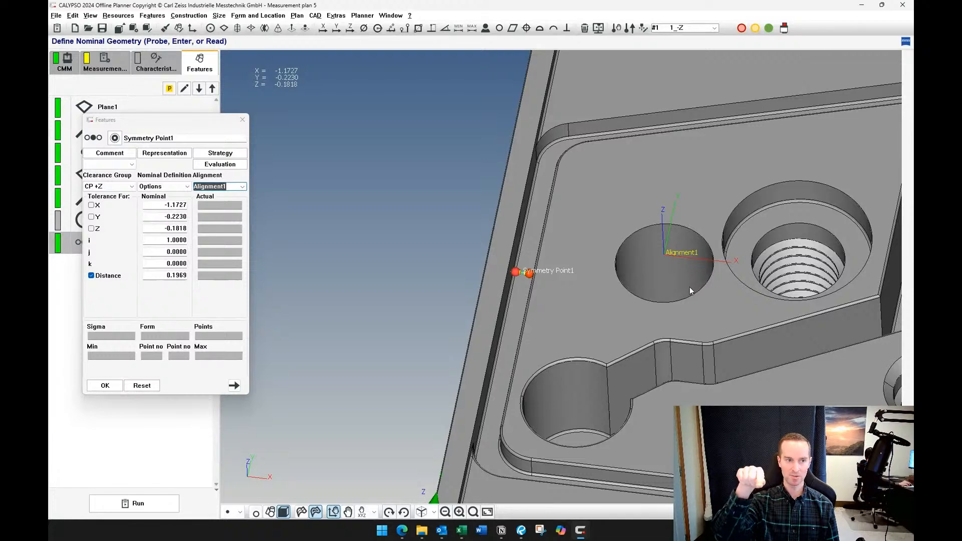
Check the symmetry point's X and Y nominals relative to Alignment1 and accept the feature
middle_drag(525, 304, 569, 310)
click(162, 206)
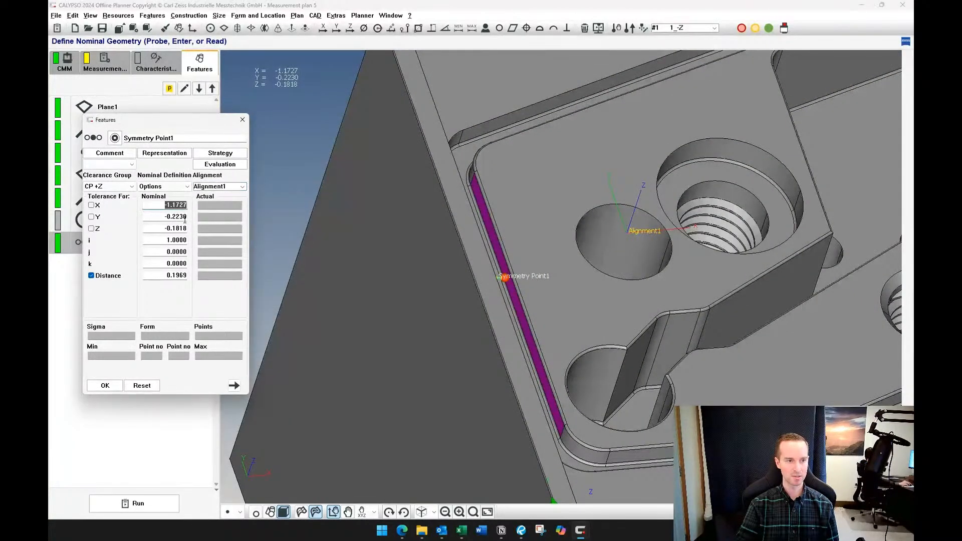
key(Tab)
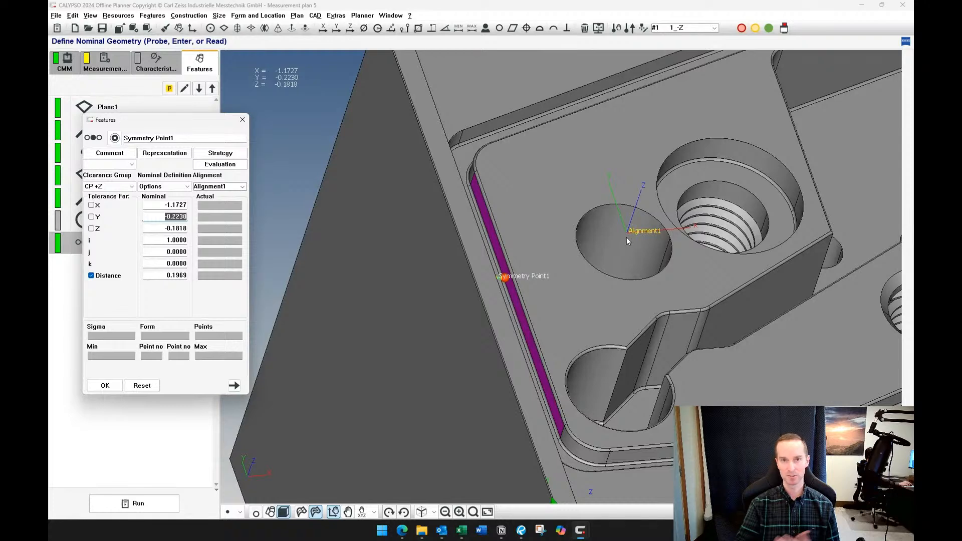
middle_drag(612, 263, 582, 283)
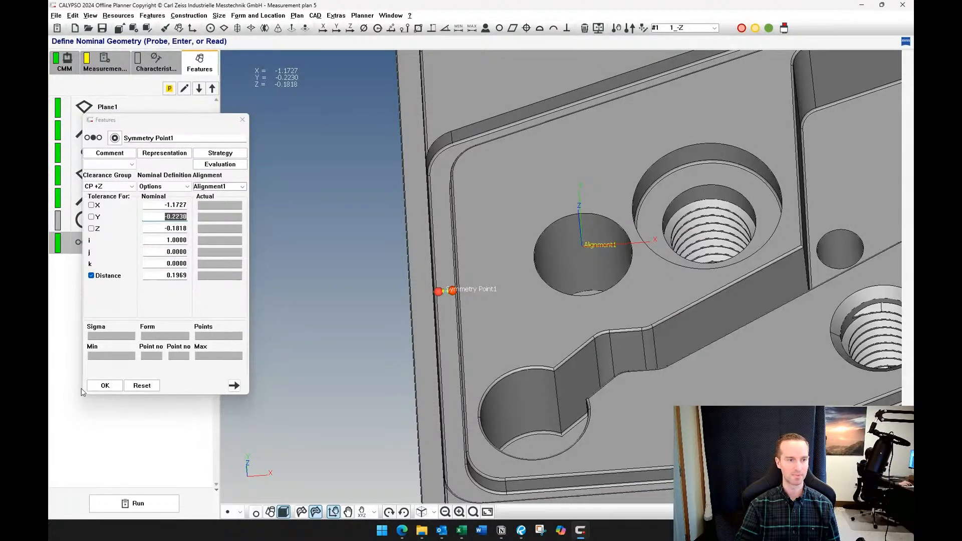
click(103, 386)
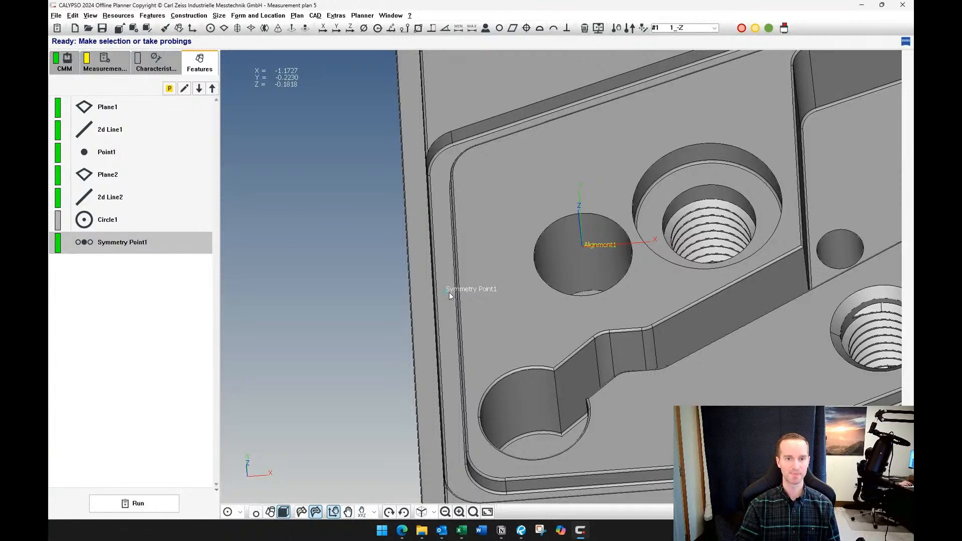
Examine the symmetry point's position on the part relative to Alignment1 at Circle1 and the base alignment
scroll(449, 293, down, 4)
right_drag(419, 316, 318, 316)
click(179, 295)
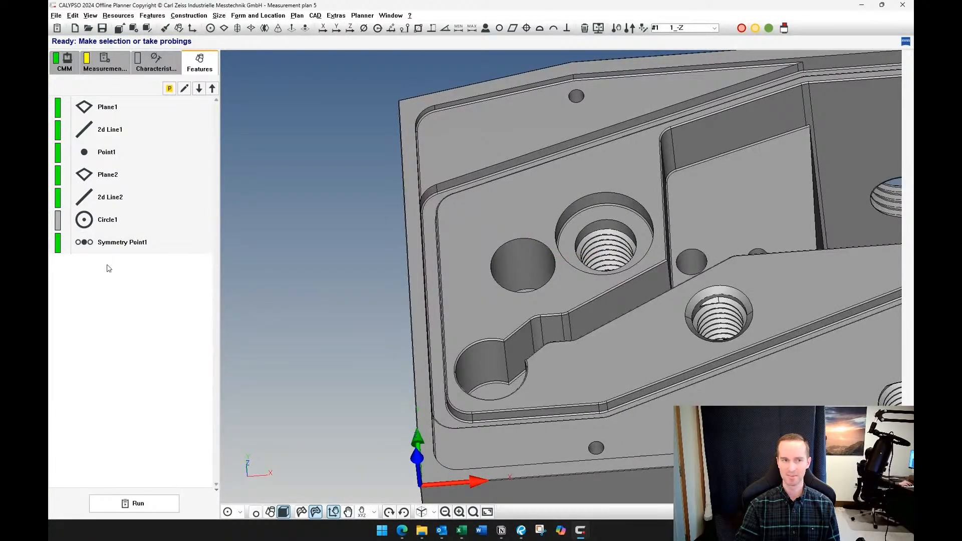
click(111, 244)
right_drag(388, 369, 326, 330)
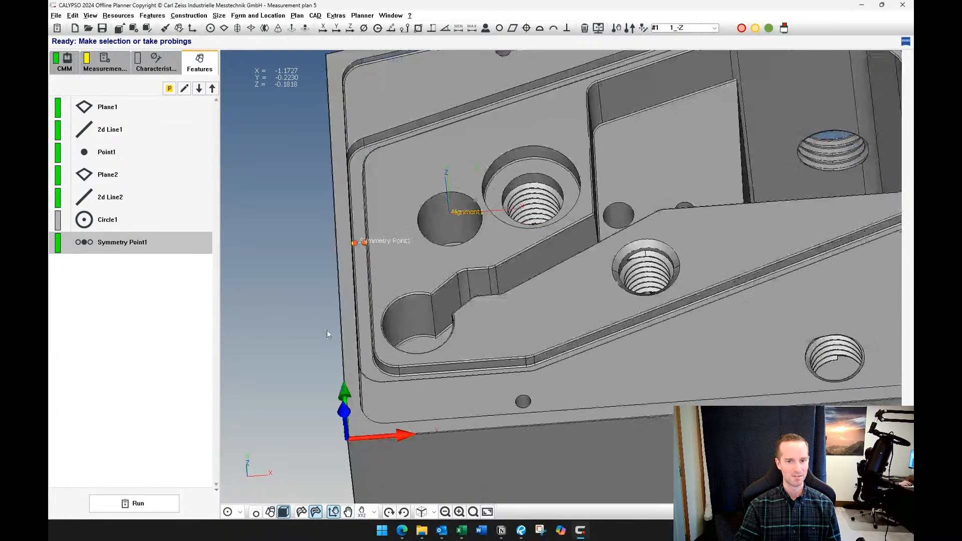
drag(331, 330, 351, 328)
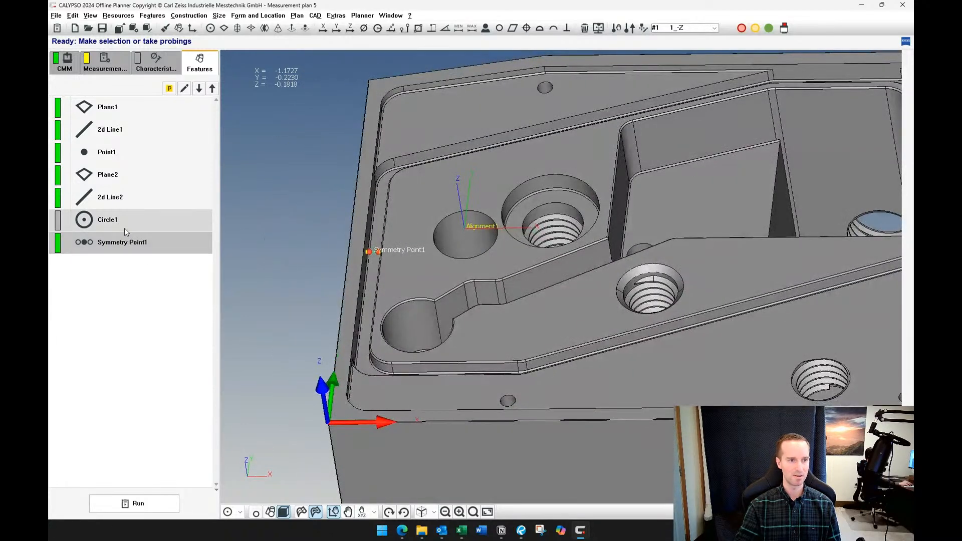
right_drag(485, 387, 435, 372)
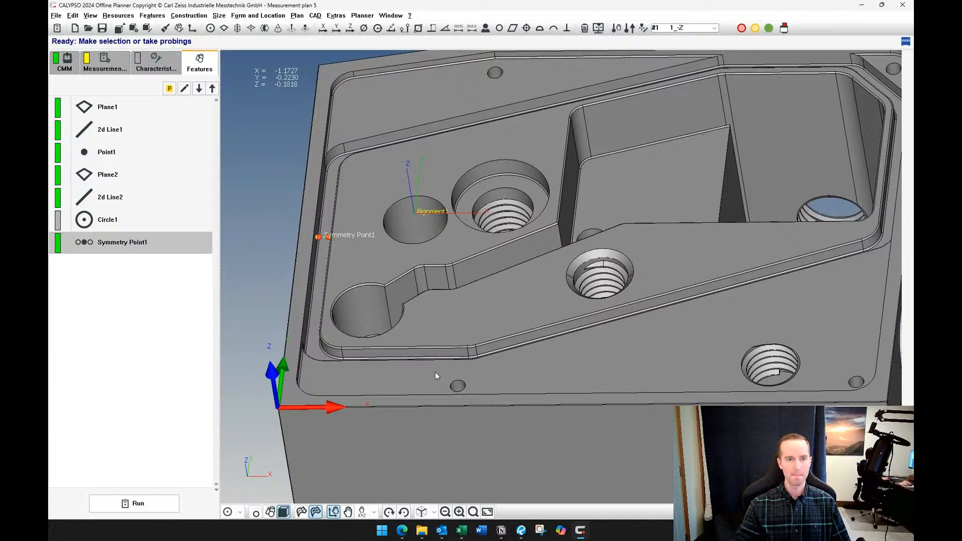
click(157, 298)
scroll(420, 302, down, 1)
scroll(420, 302, down, 3)
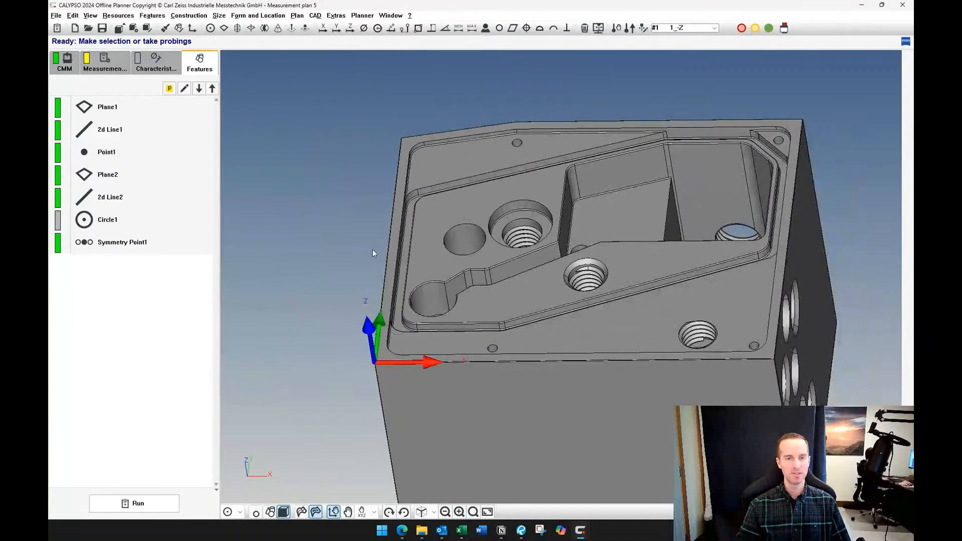
middle_drag(340, 233, 335, 249)
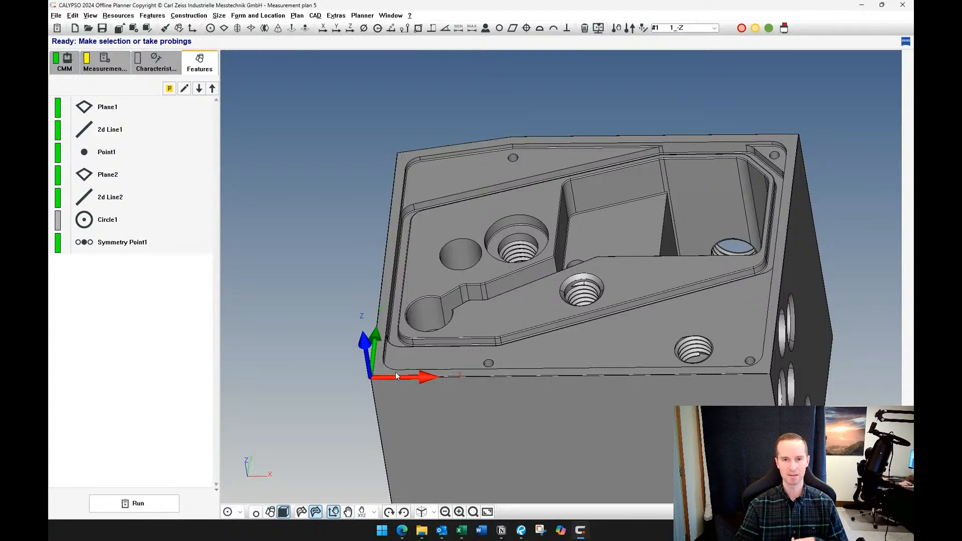
Extract a plane from the recessed pocket floor containing the two small holes and open its definition
middle_drag(594, 331, 578, 392)
middle_drag(534, 337, 541, 361)
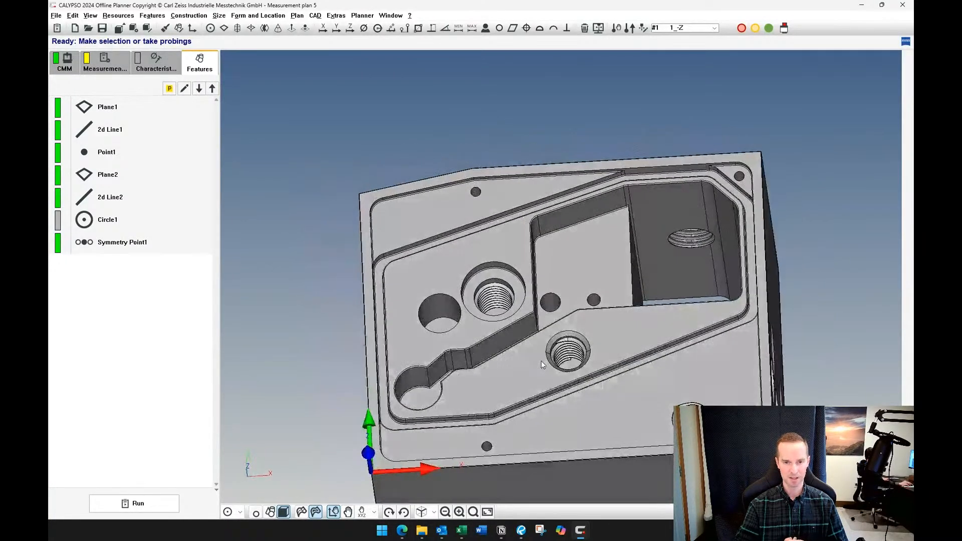
scroll(545, 364, up, 3)
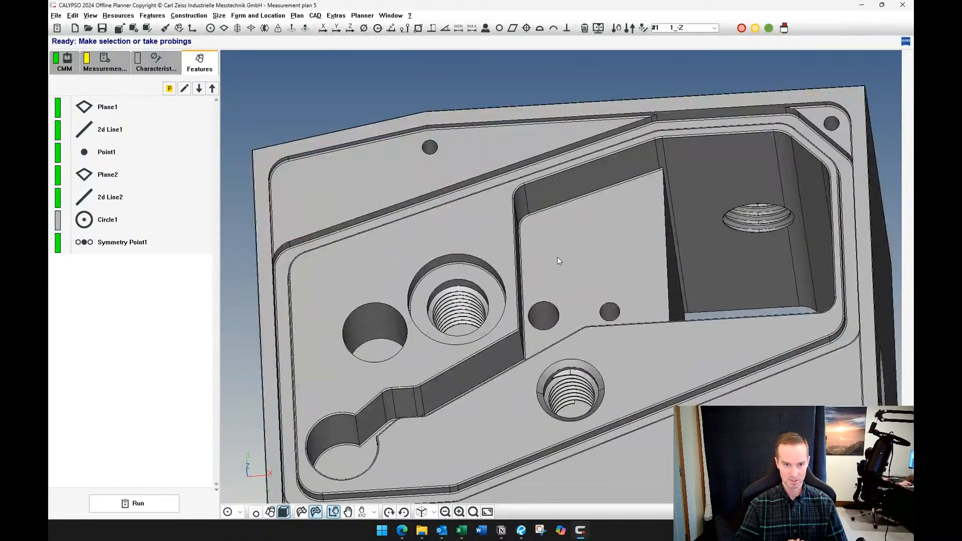
middle_drag(557, 257, 302, 432)
click(230, 518)
click(268, 497)
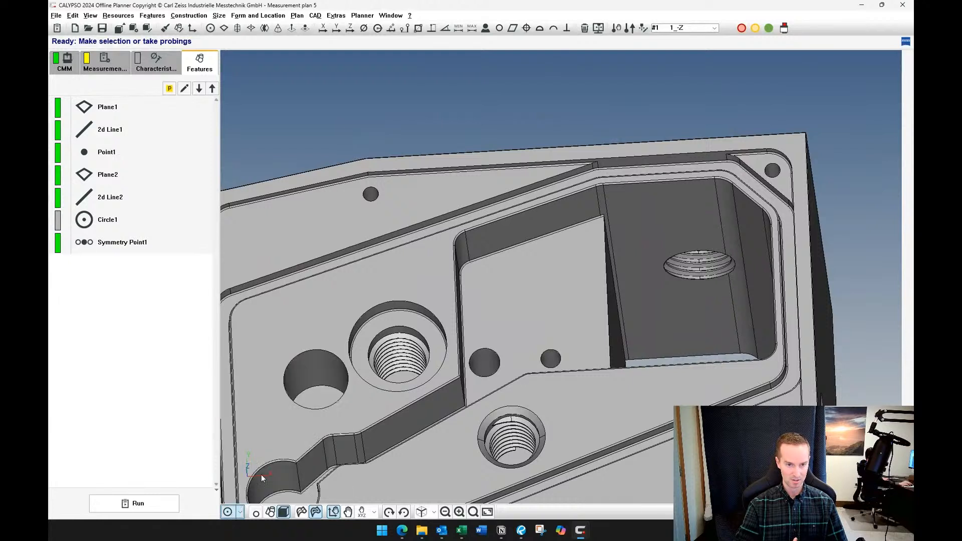
click(507, 290)
double_click(143, 269)
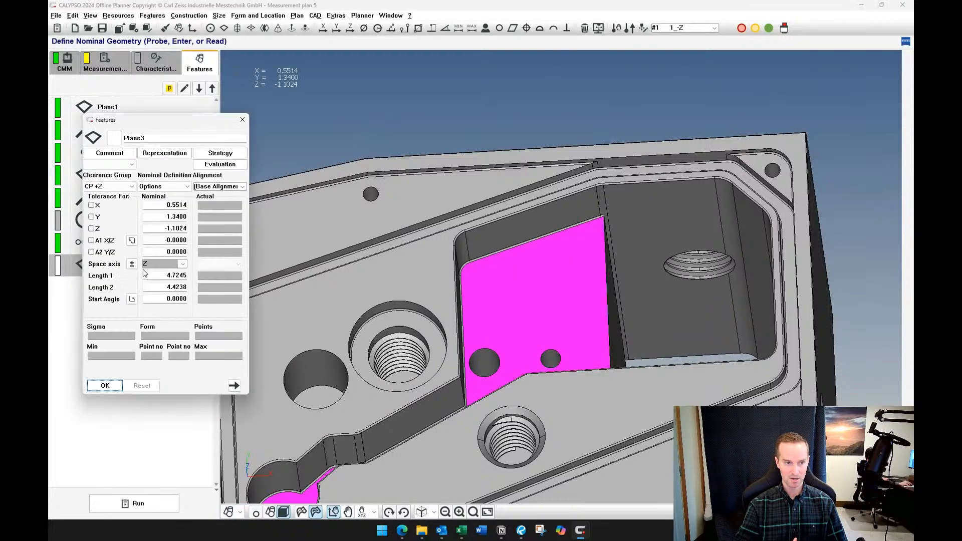
Rename the new plane "Plane with large variation" and accept it
key(BackSpace)
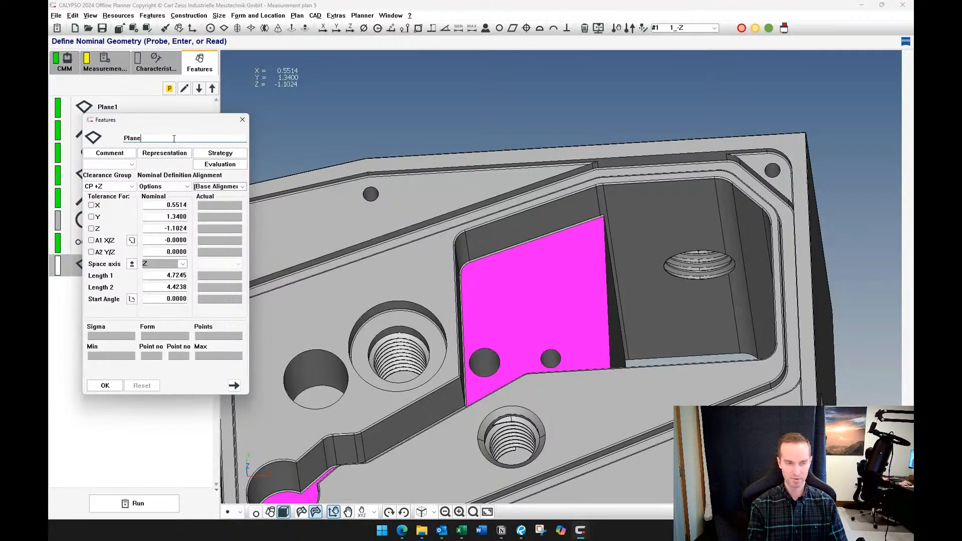
text(with large )
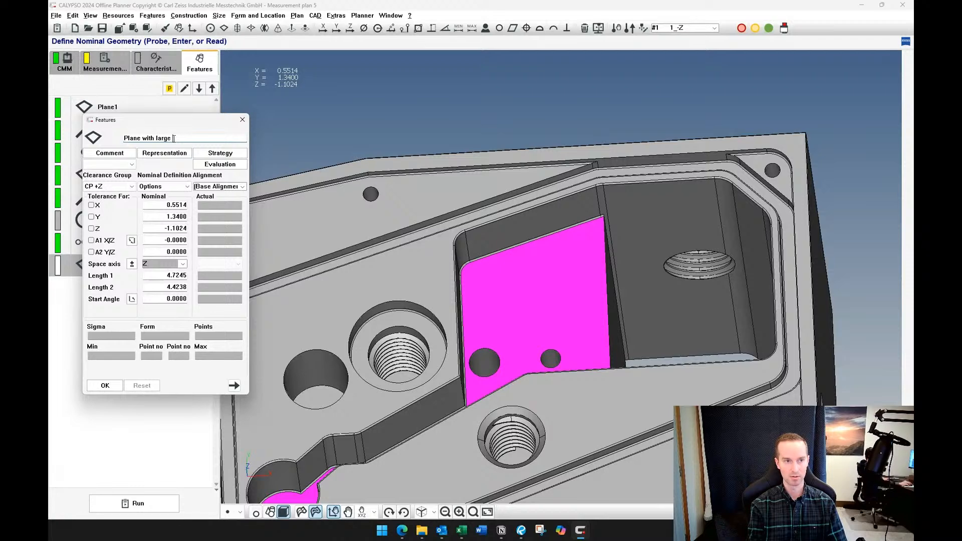
text(variation)
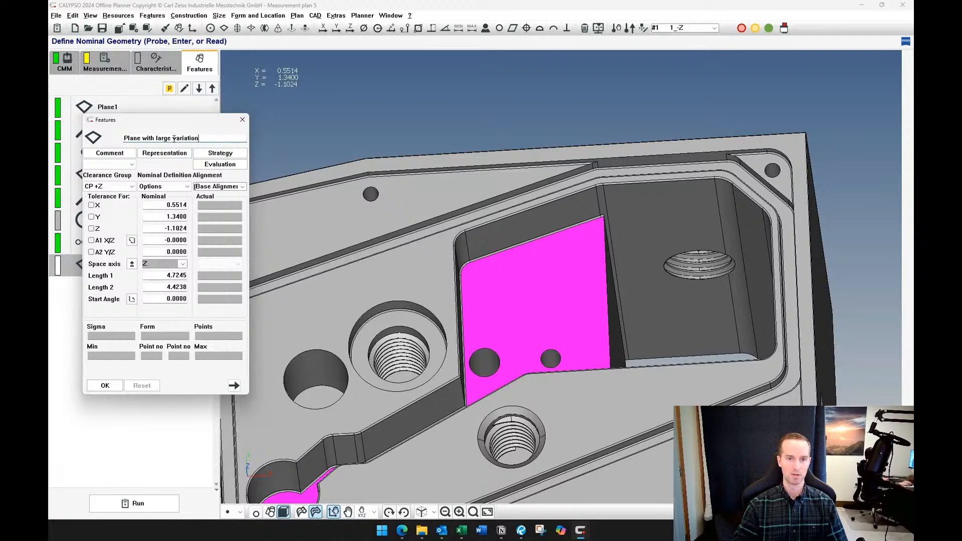
scroll(540, 205, down, 2)
middle_drag(558, 266, 336, 275)
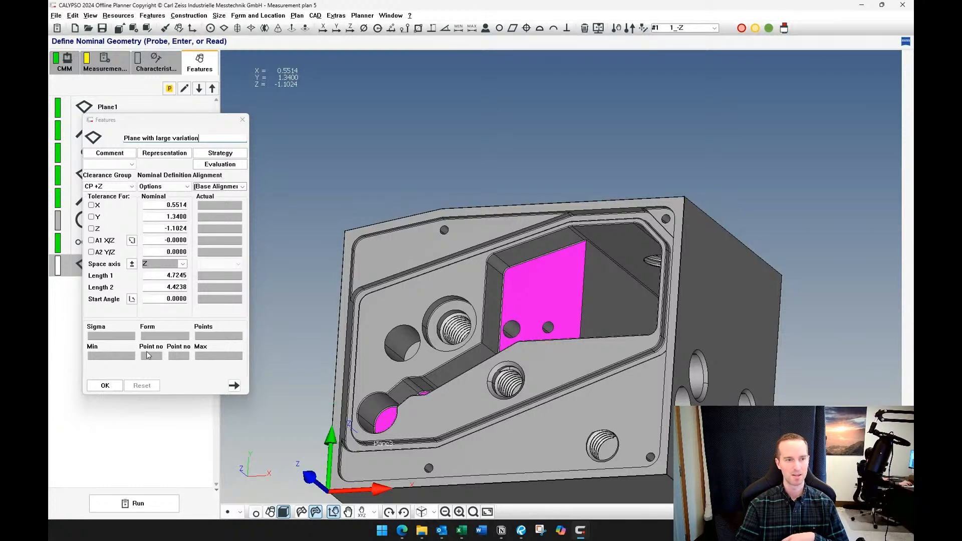
click(104, 385)
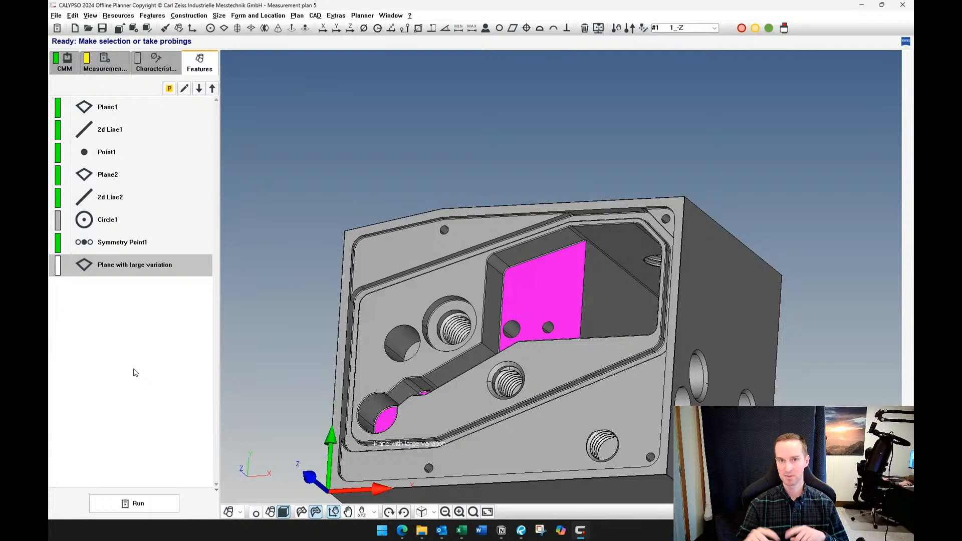
Reopen Plane with large variation and probe three points spread across the pocket floor
double_click(166, 261)
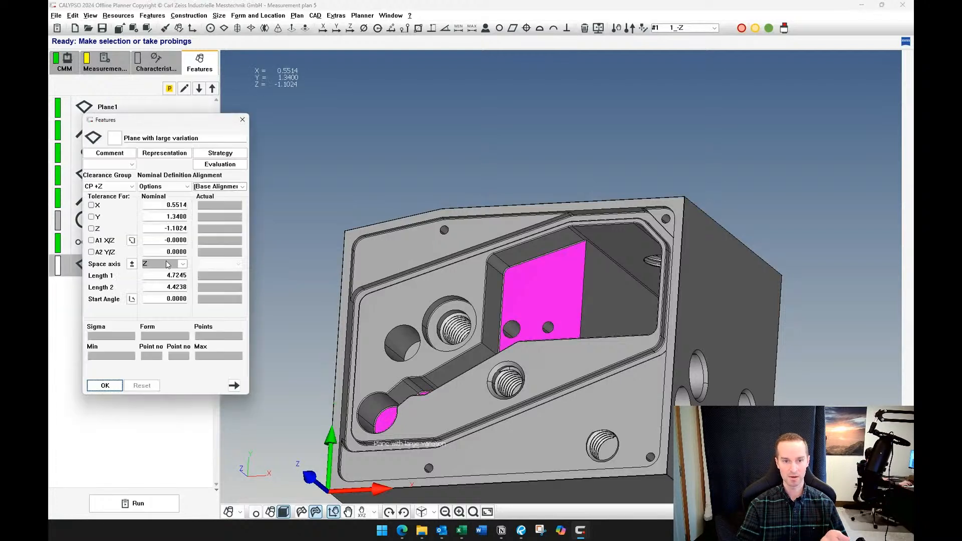
click(525, 282)
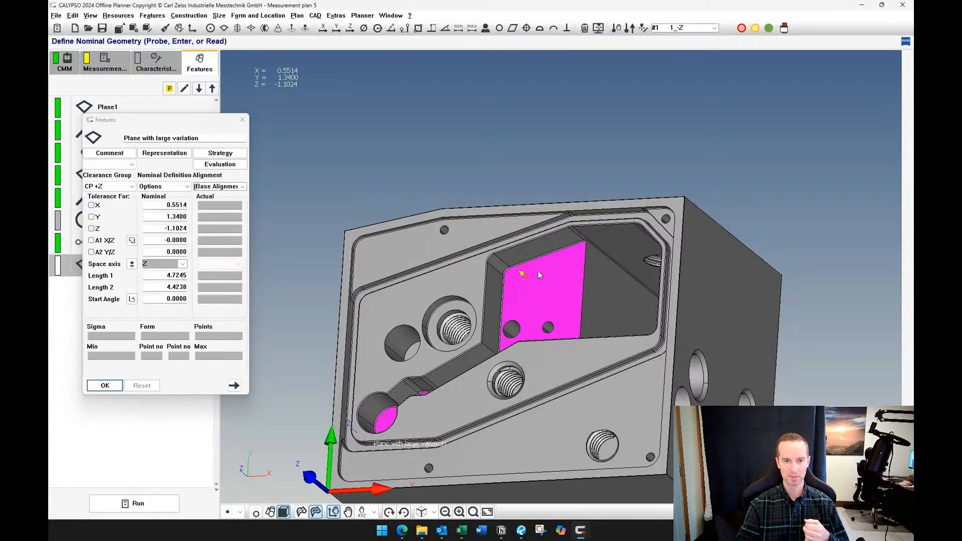
click(547, 305)
click(565, 267)
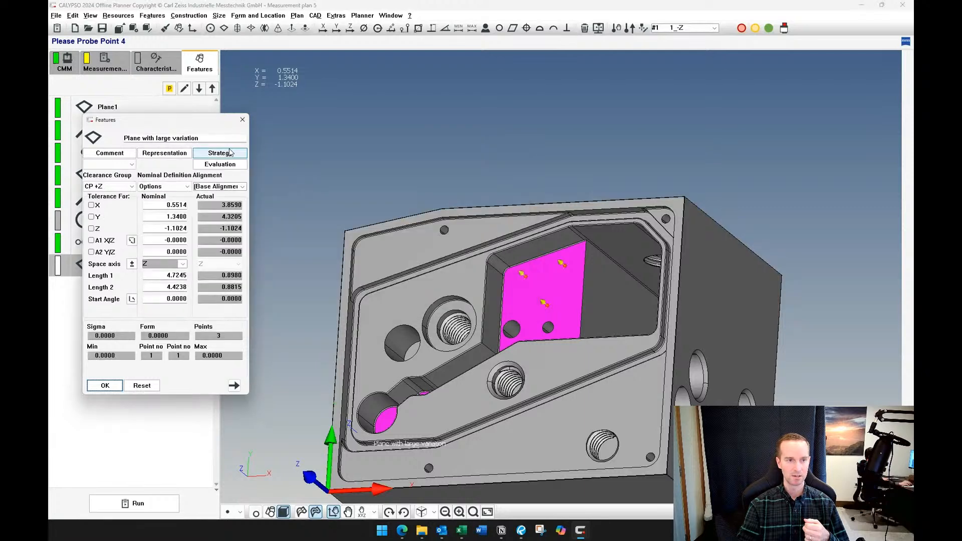
Override the default retract distance in the plane's clearance data with 0.5 and accept the strategy and feature
click(213, 153)
double_click(164, 228)
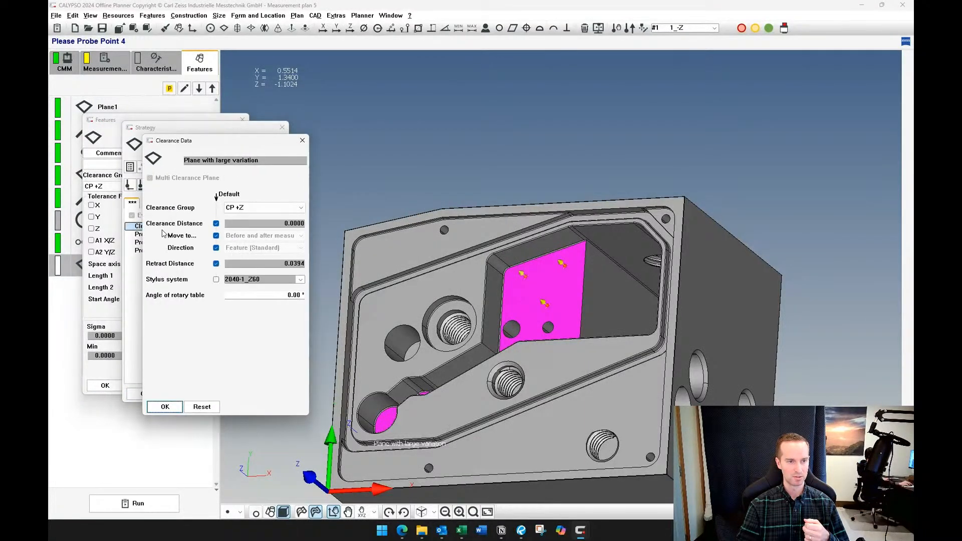
click(216, 263)
drag(274, 263, 345, 263)
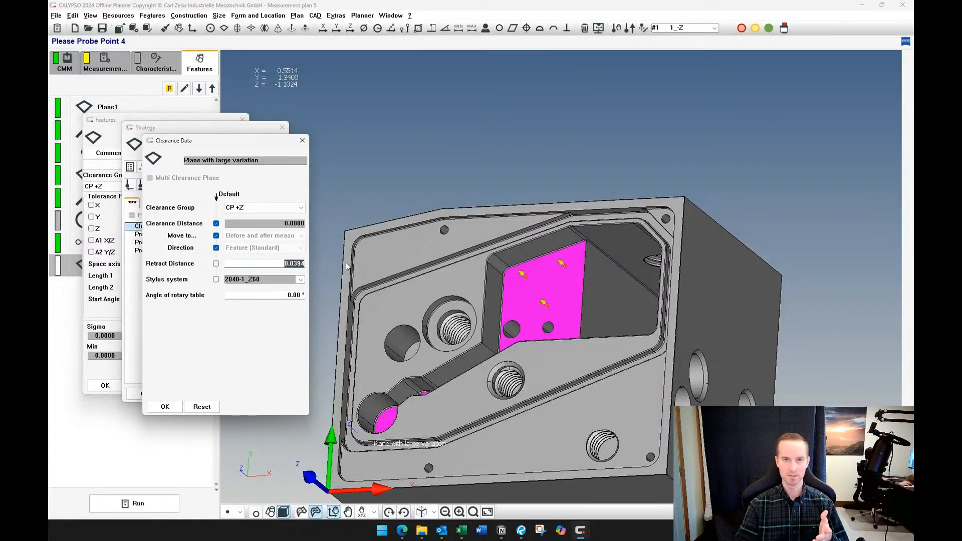
text(.5)
key(Tab)
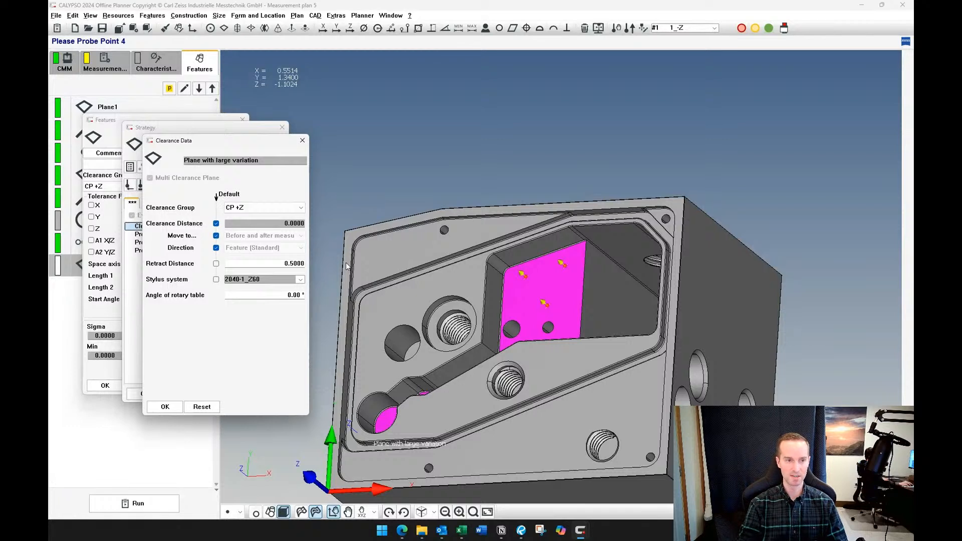
click(176, 407)
click(150, 393)
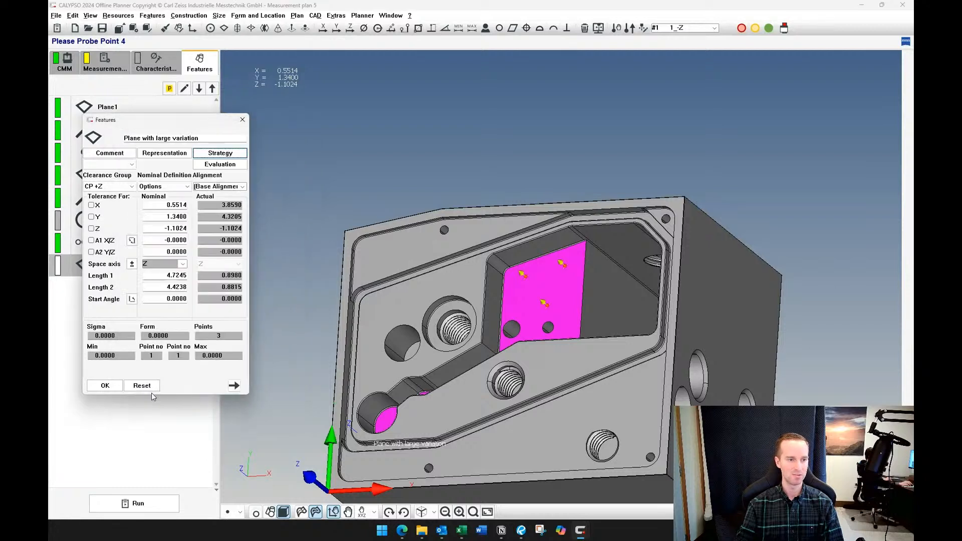
click(105, 385)
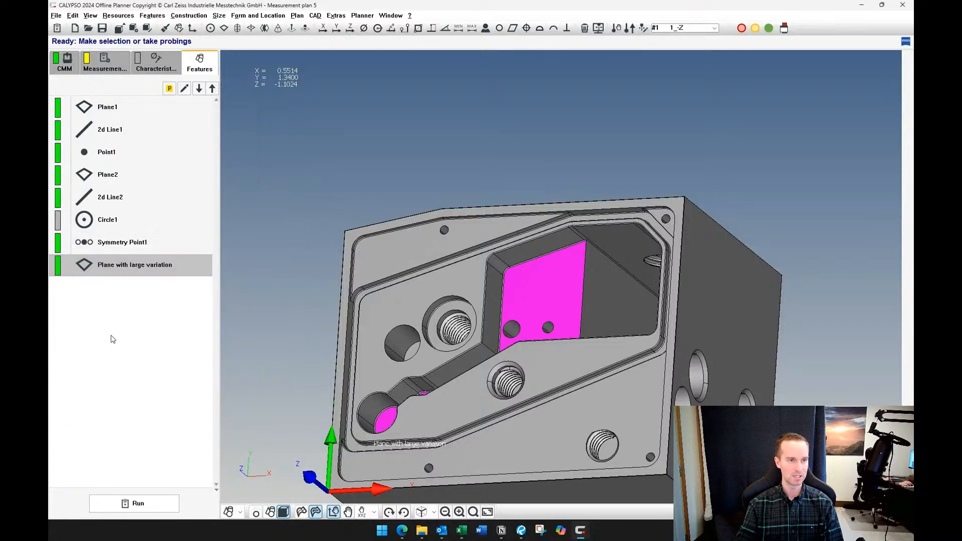
Open Measurement Plan Editor Features and choose the probing parameter Search distance before nominal position
click(105, 72)
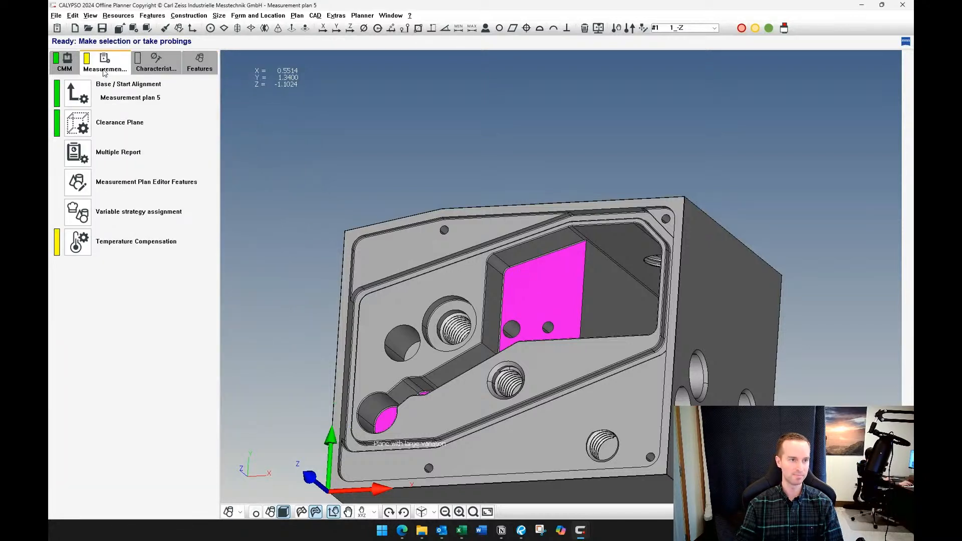
click(88, 188)
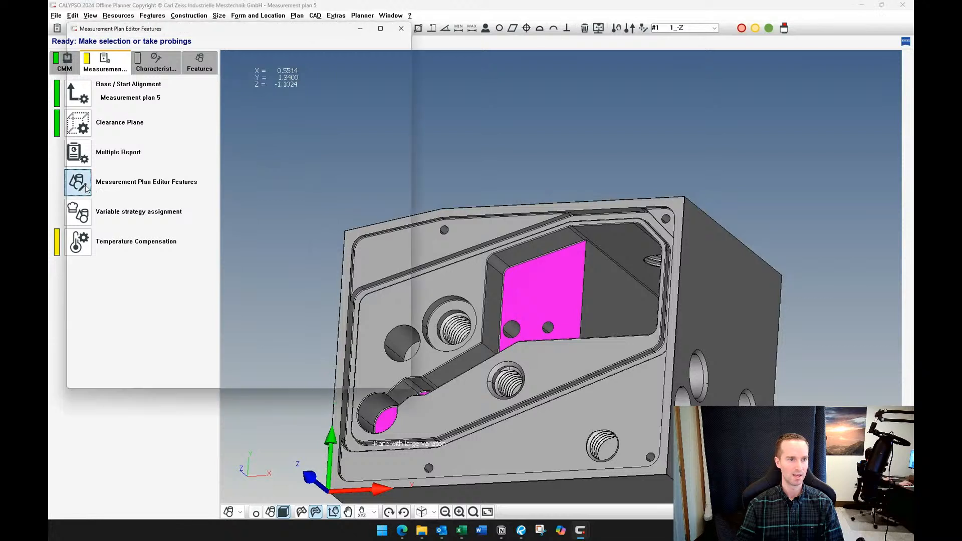
click(173, 46)
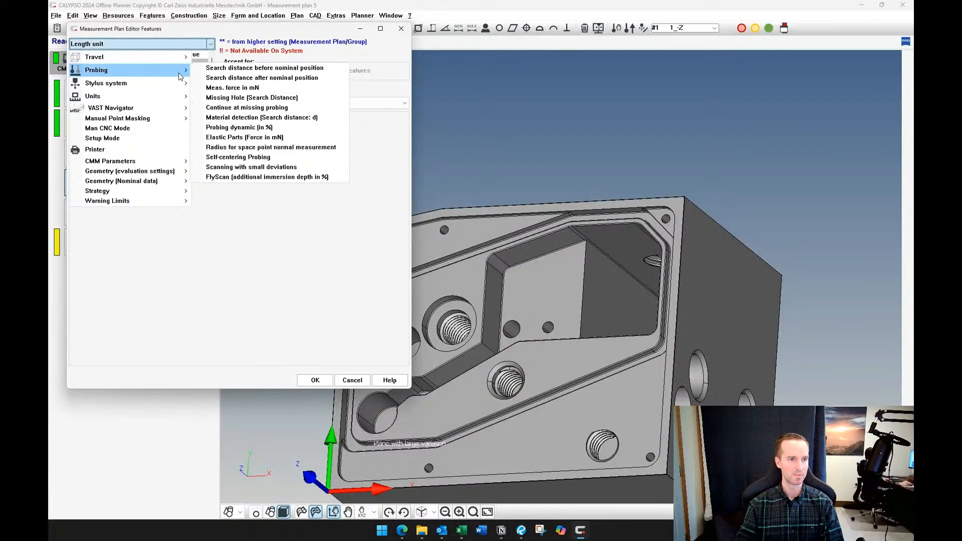
click(168, 47)
click(168, 47)
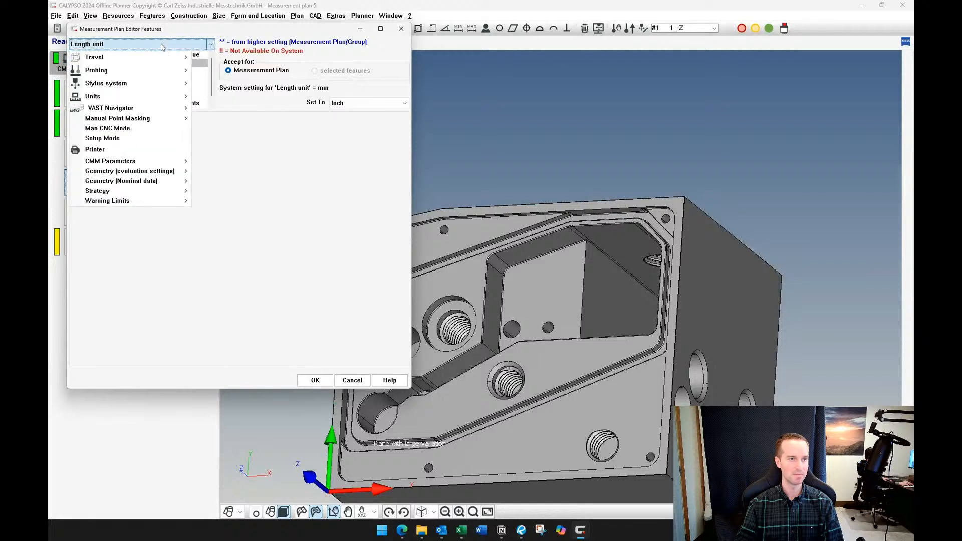
mouse_move(167, 74)
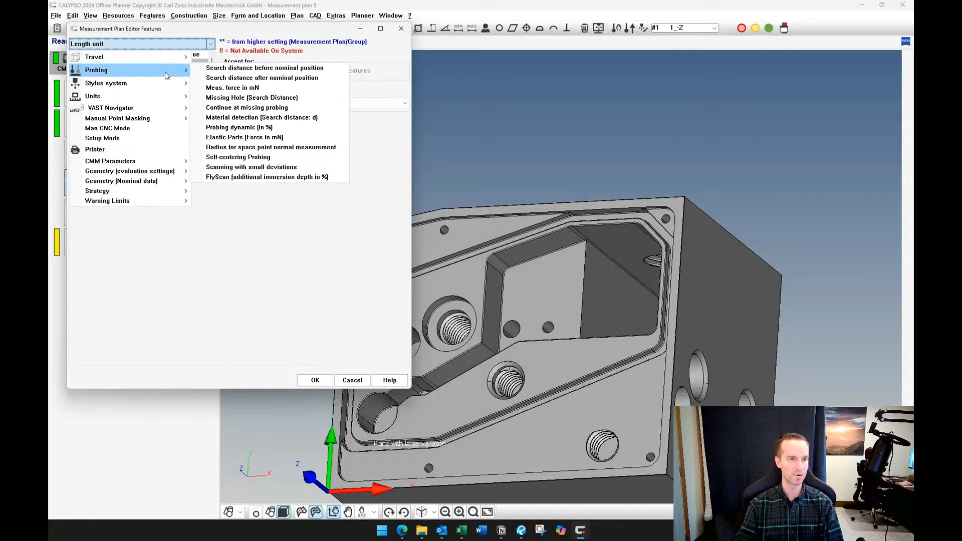
click(278, 69)
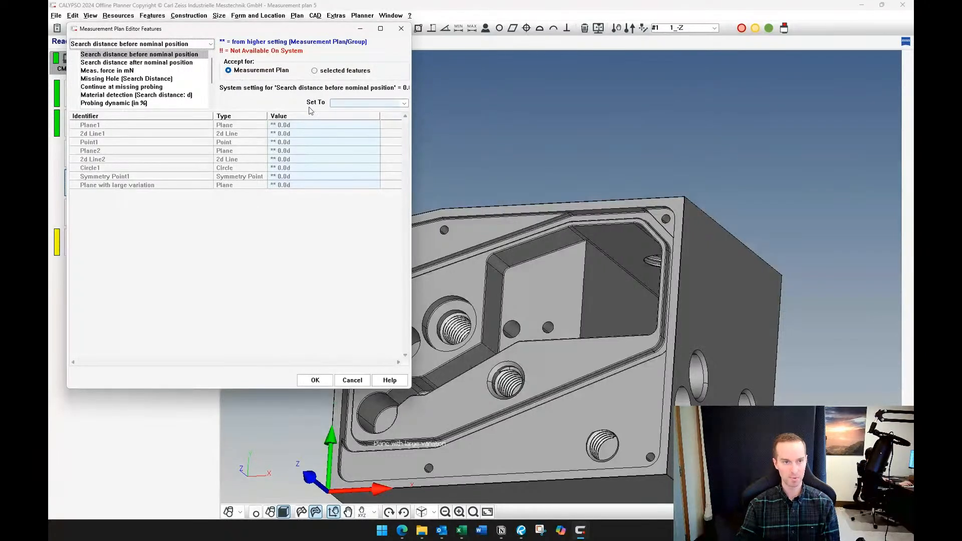
Set the search distance before nominal position to 0.5 for Plane with large variation only, using selected features
click(314, 71)
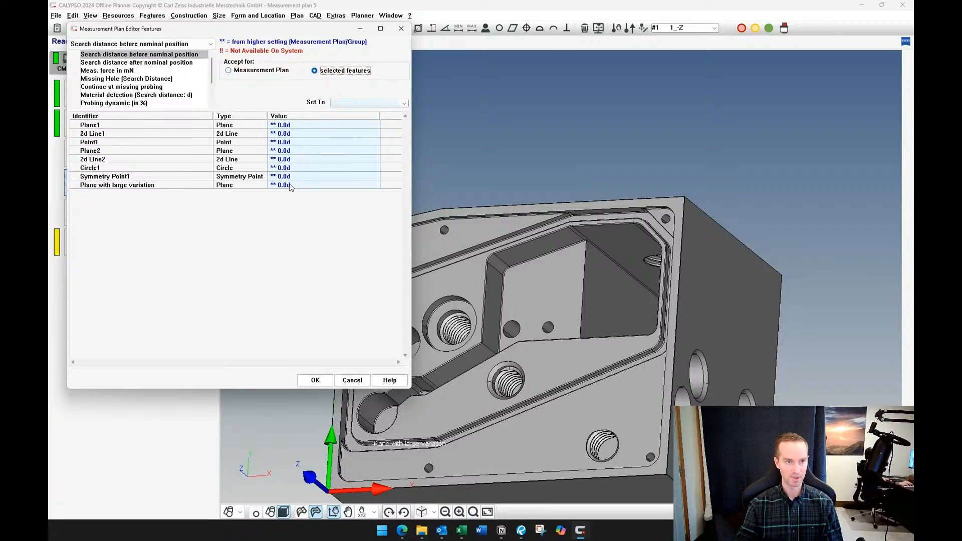
click(289, 186)
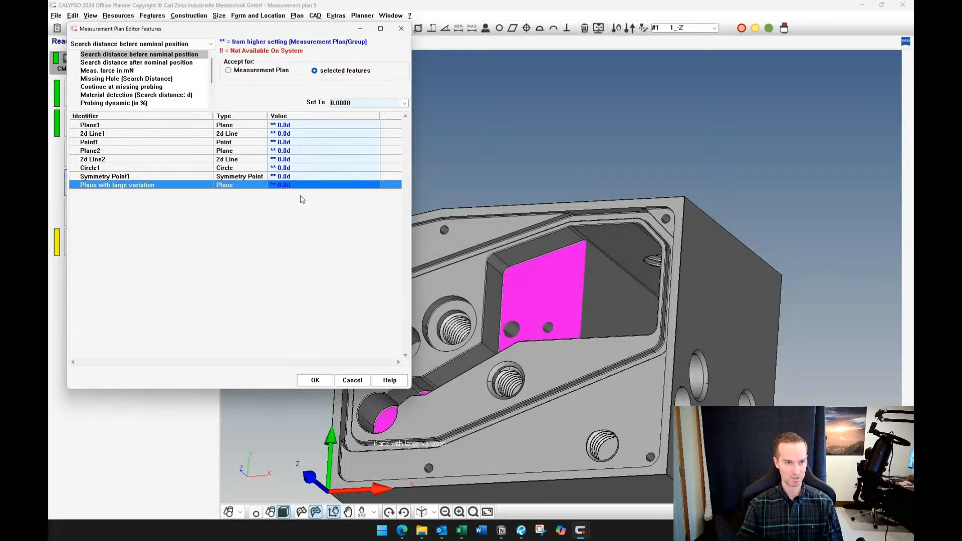
click(358, 103)
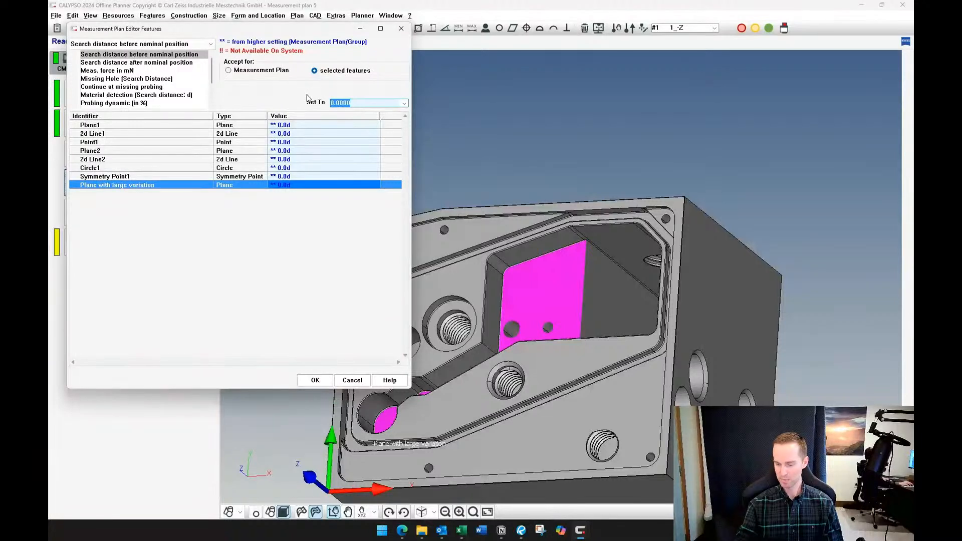
text(.5)
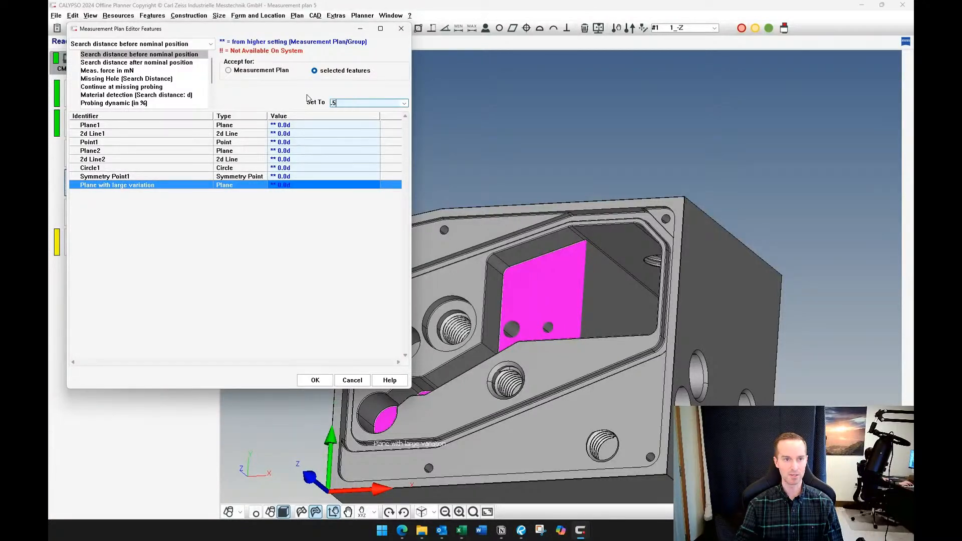
key(Return)
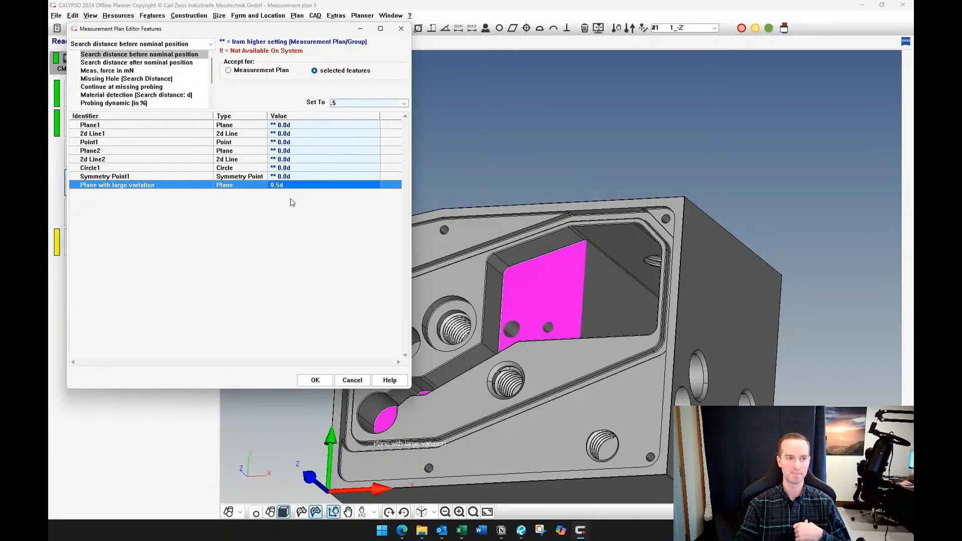
Set the search distance after nominal position to 0.5 for Plane with large variation, and cancel the measurement plan editor
click(167, 64)
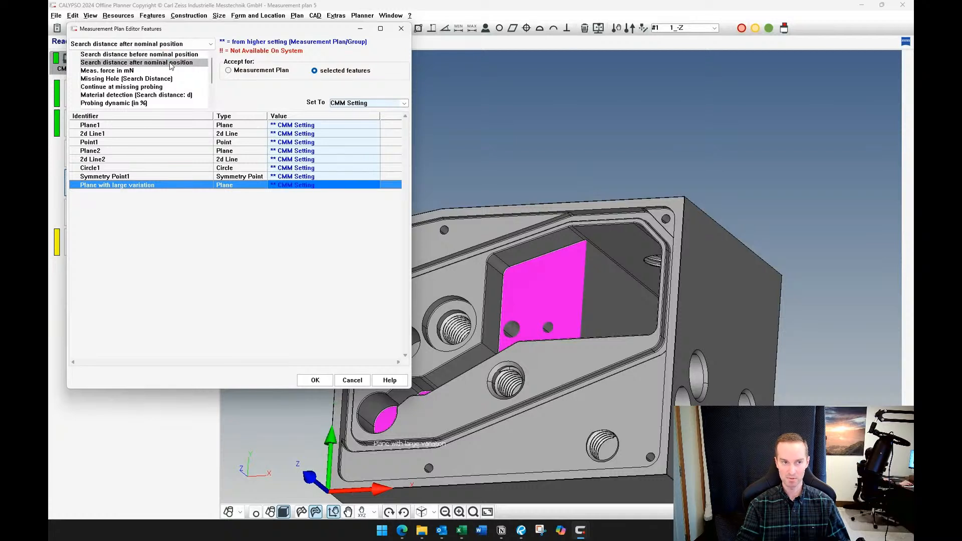
click(403, 104)
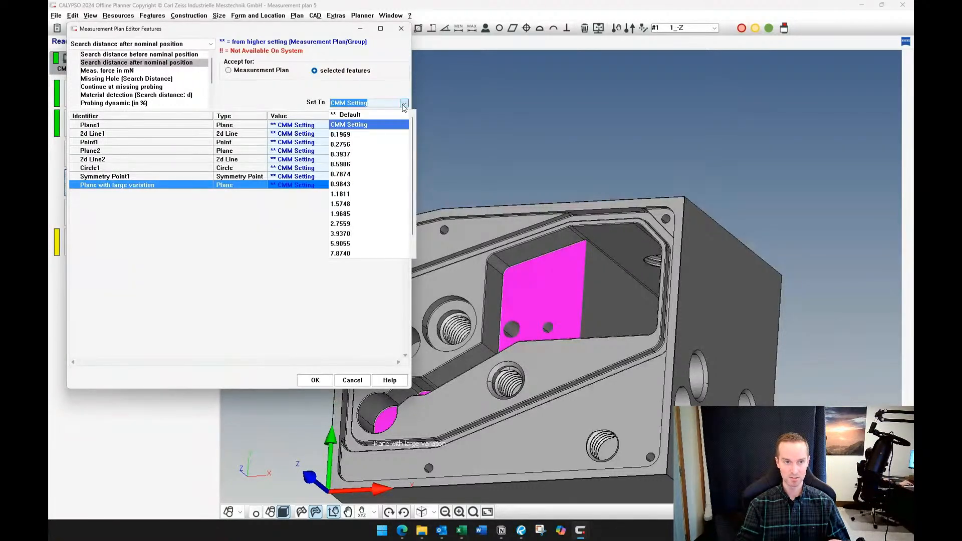
click(404, 104)
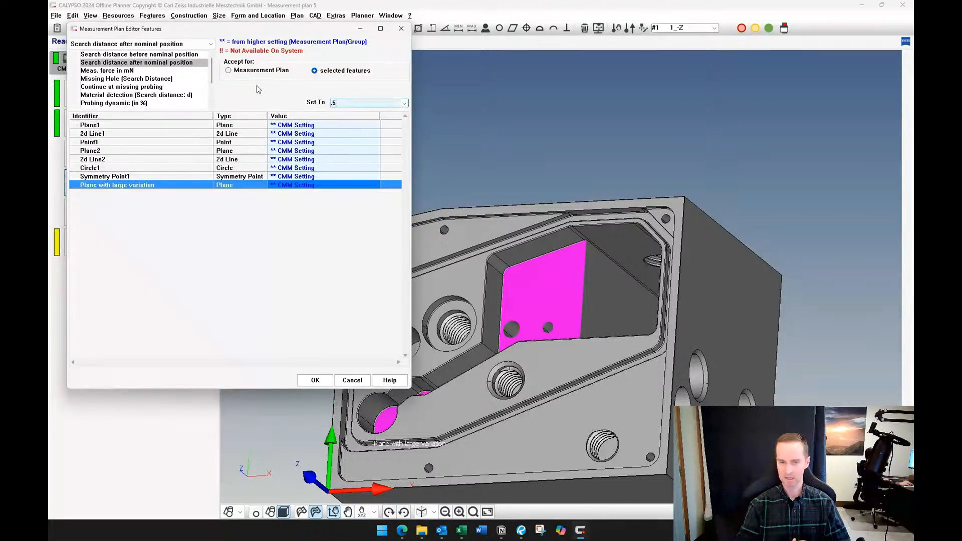
text(.5)
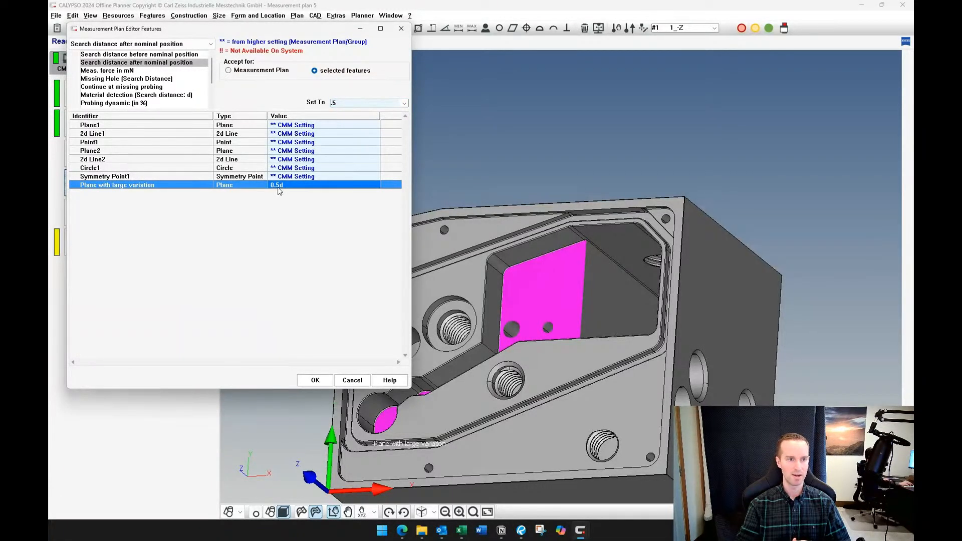
click(135, 71)
click(138, 63)
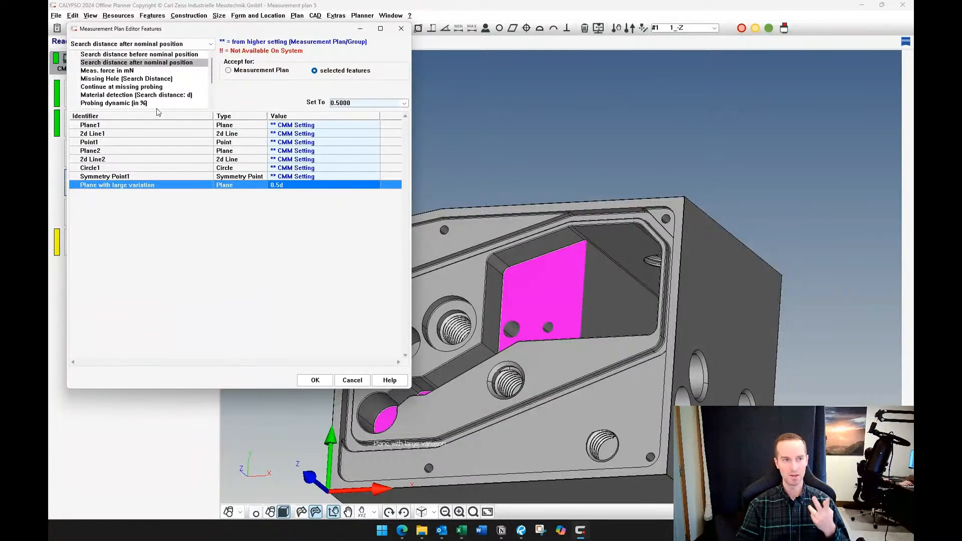
click(173, 55)
click(172, 63)
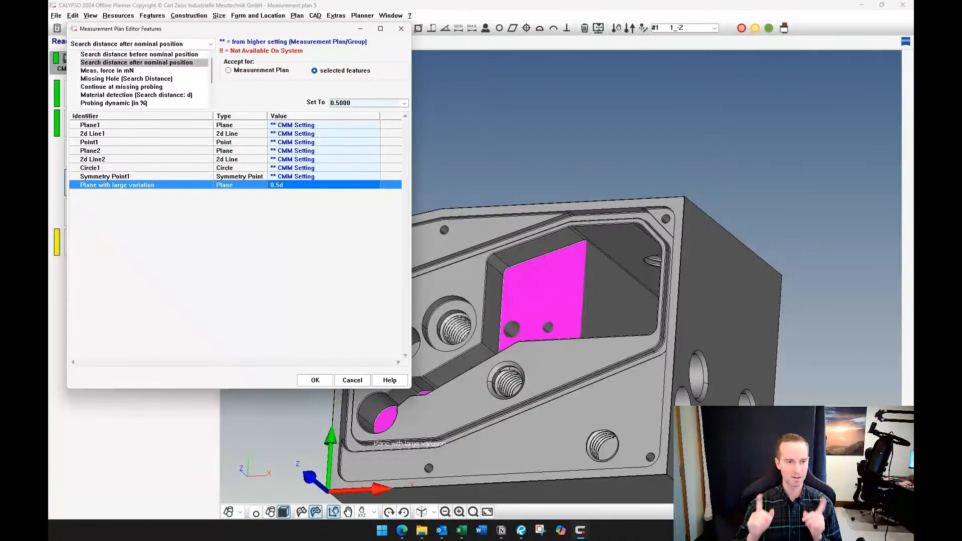
click(353, 381)
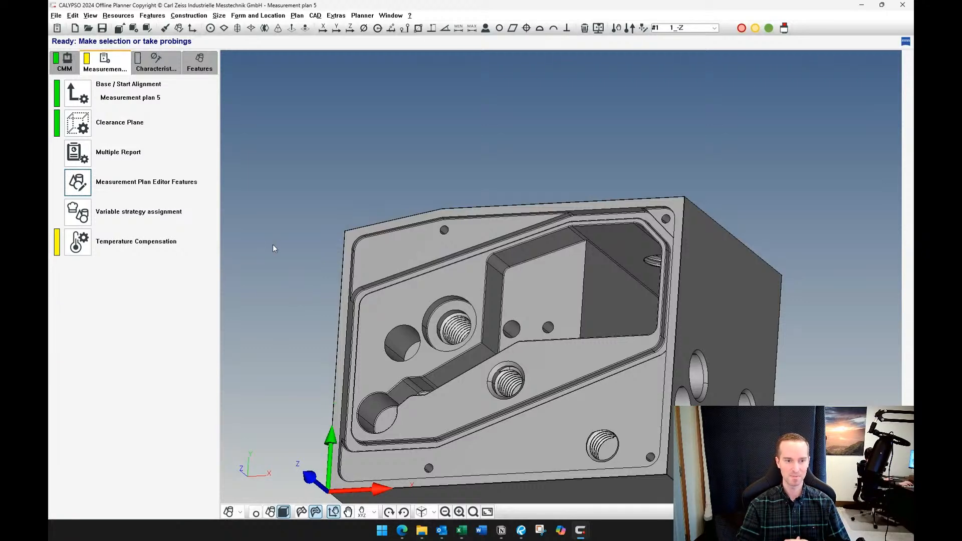
Display the feature list and open the measurement plan simulation
middle_drag(299, 236, 325, 263)
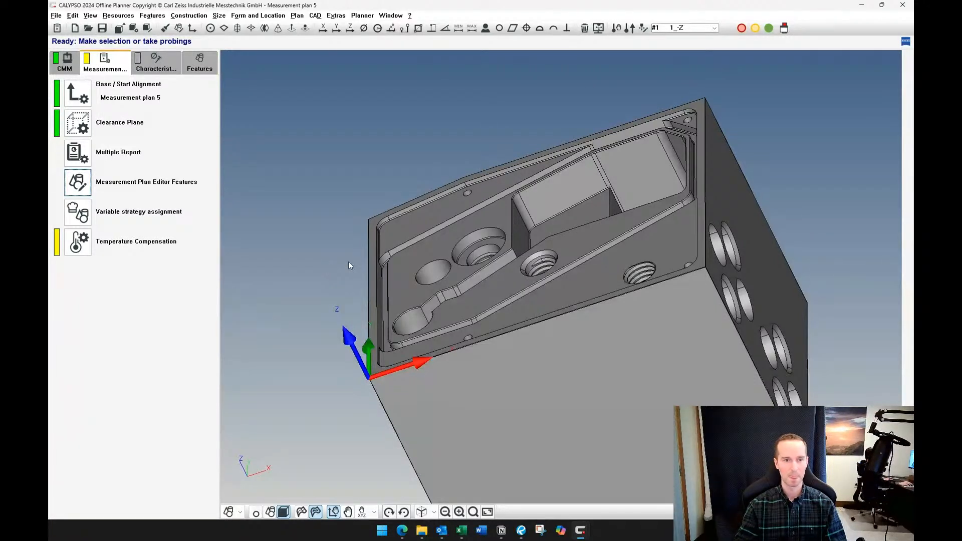
middle_drag(281, 366, 287, 341)
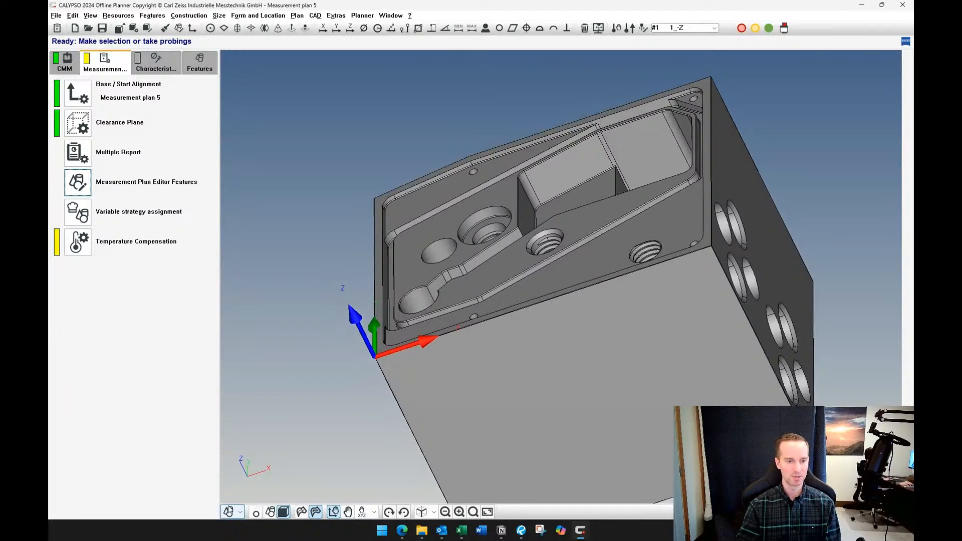
click(209, 73)
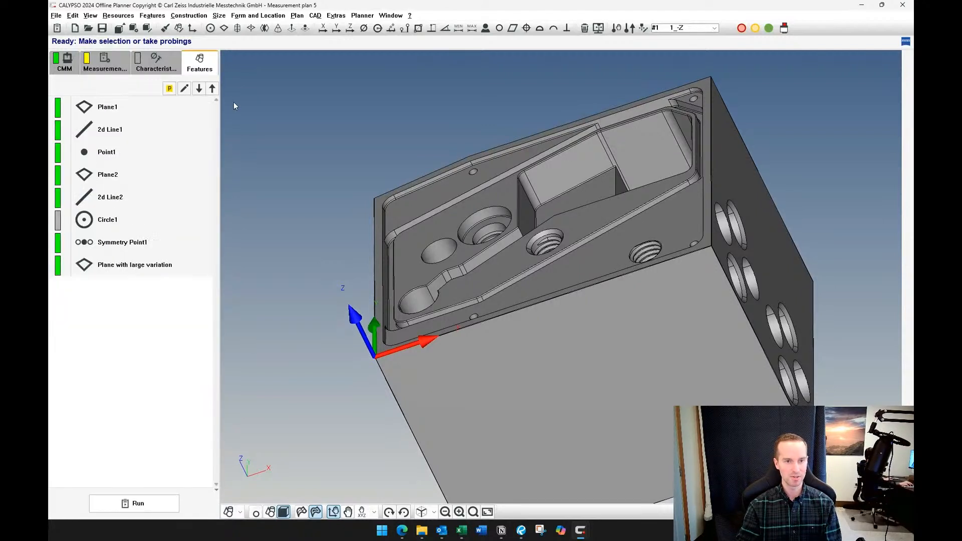
click(598, 28)
scroll(352, 233, up, 5)
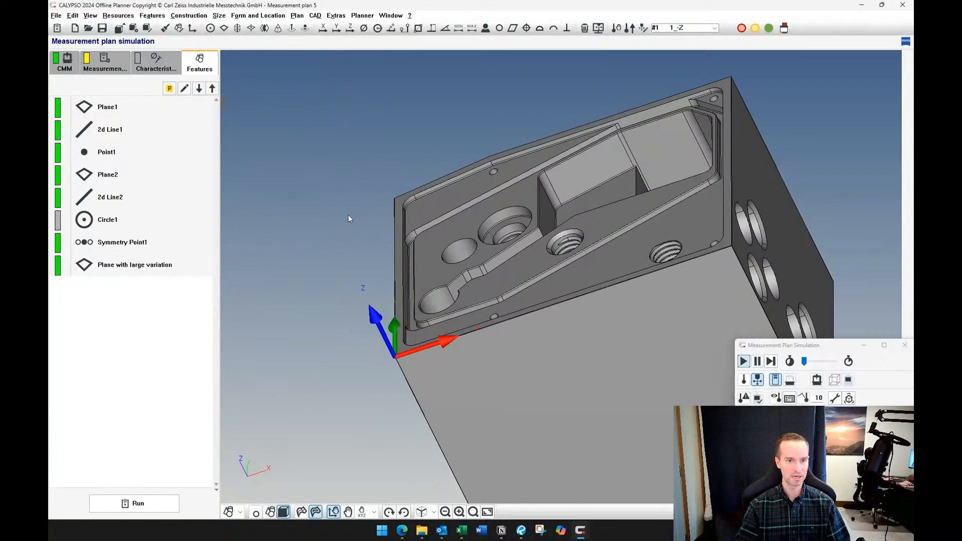
Override the default retract distance in Plane1's clearance data with 0.2 and accept the strategy and feature
double_click(135, 105)
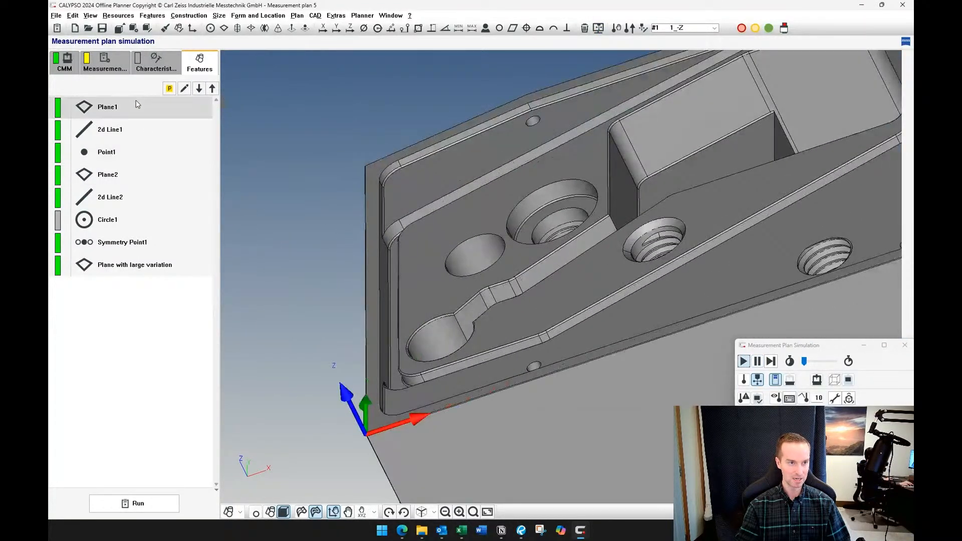
click(218, 159)
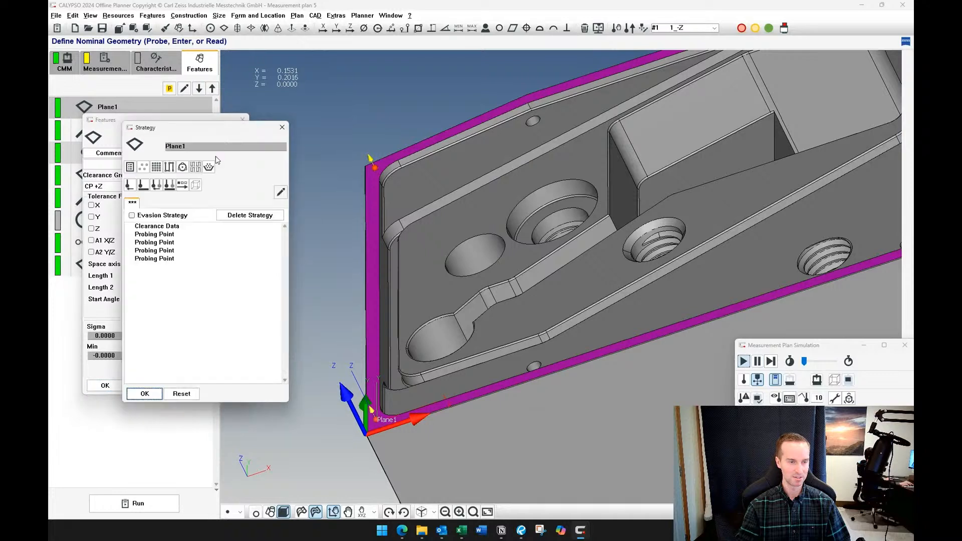
double_click(157, 226)
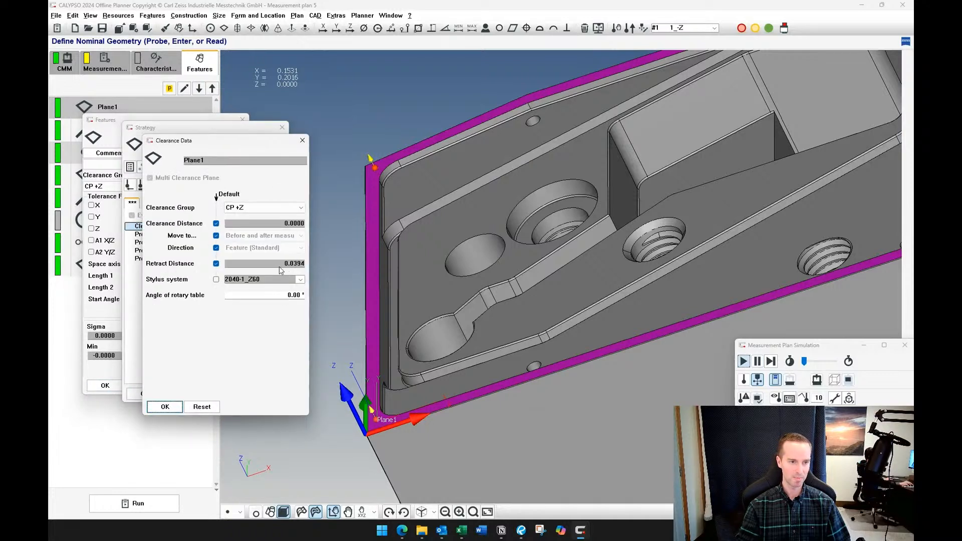
click(216, 263)
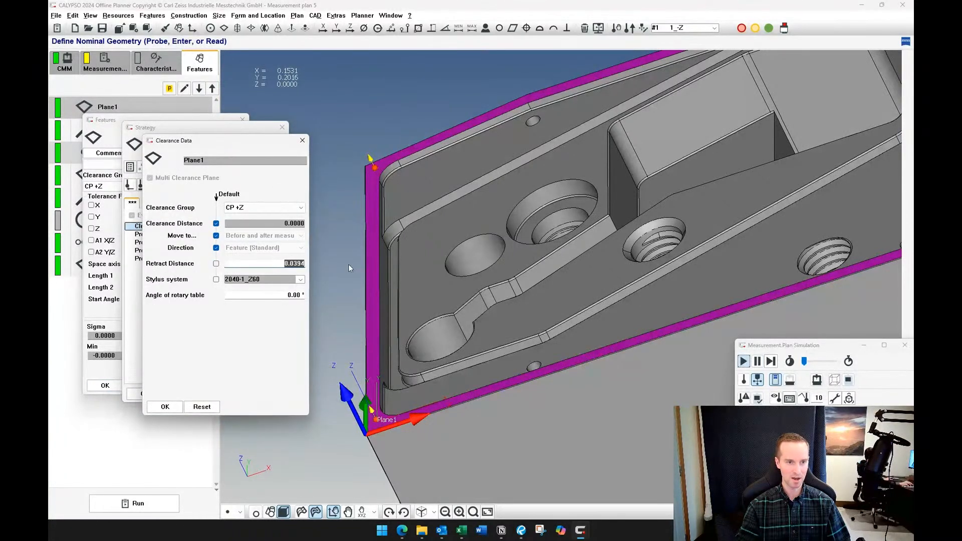
text(0.2)
key(Tab)
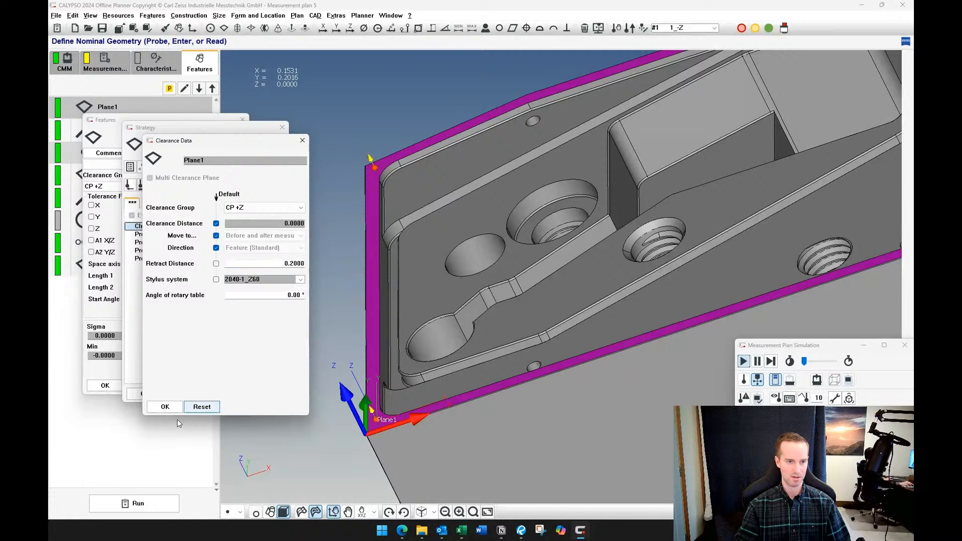
click(170, 409)
click(139, 395)
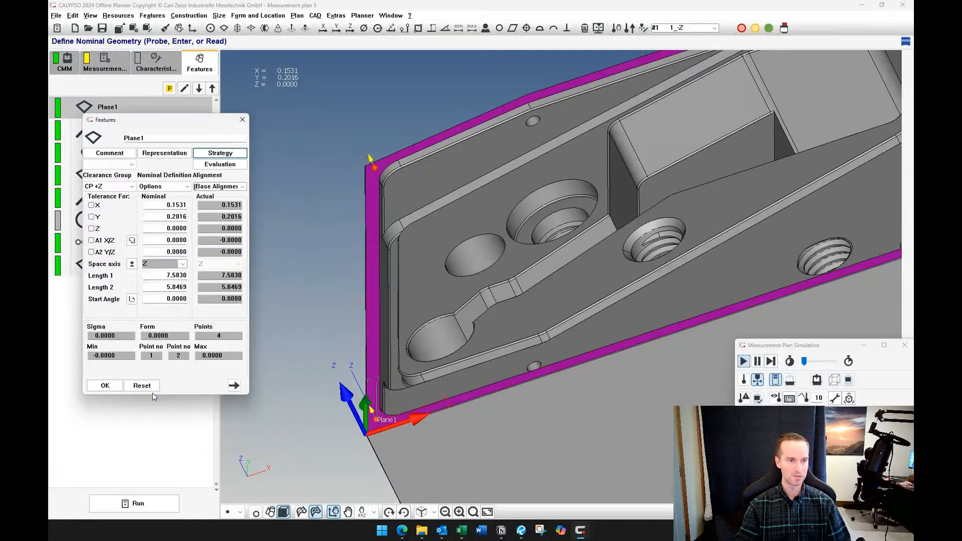
click(104, 386)
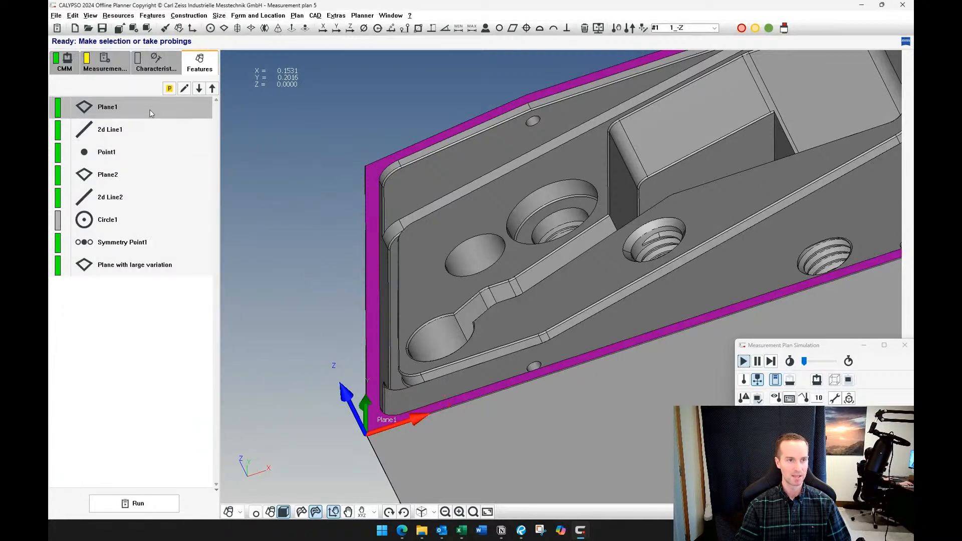
Execute Plane1 twice in the simulation and examine the probe's travel path between the probing points
right_click(140, 113)
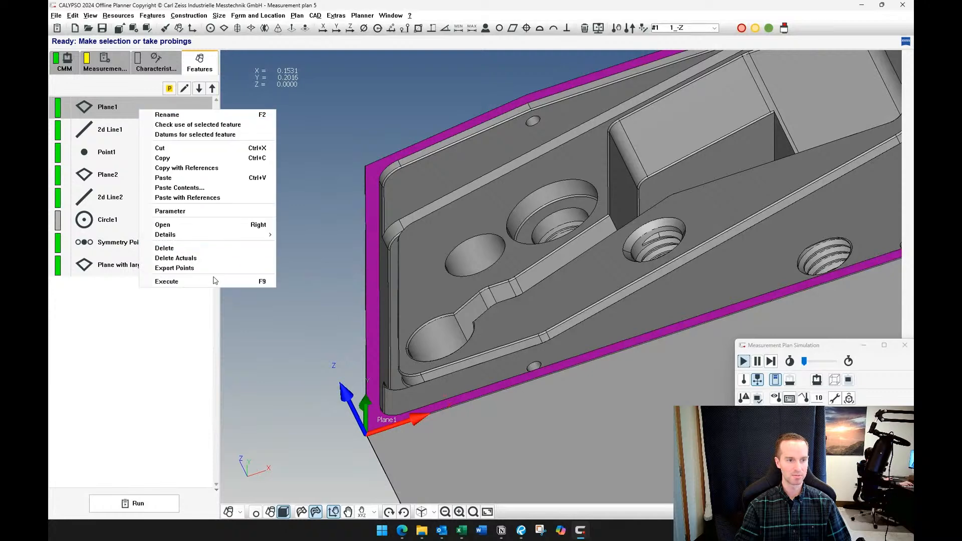
click(215, 279)
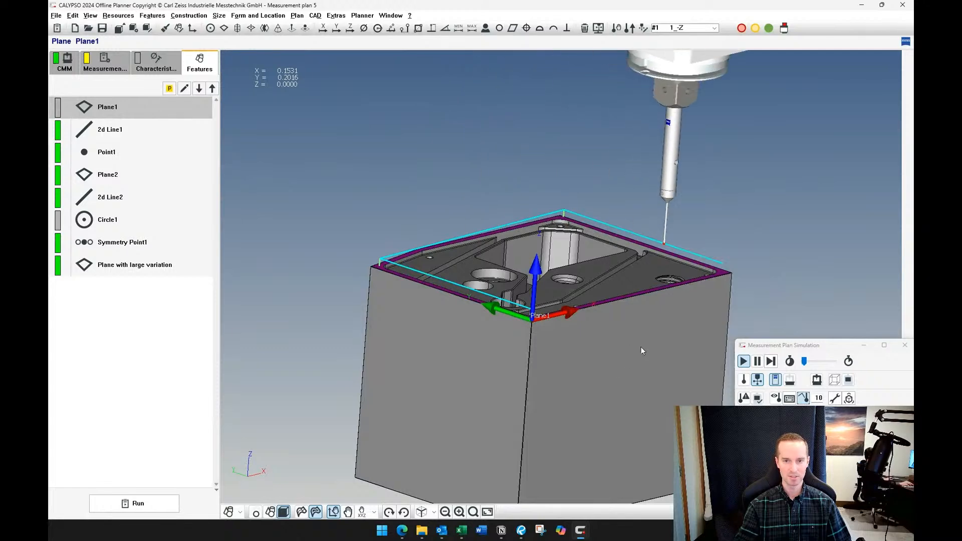
scroll(567, 233, up, 3)
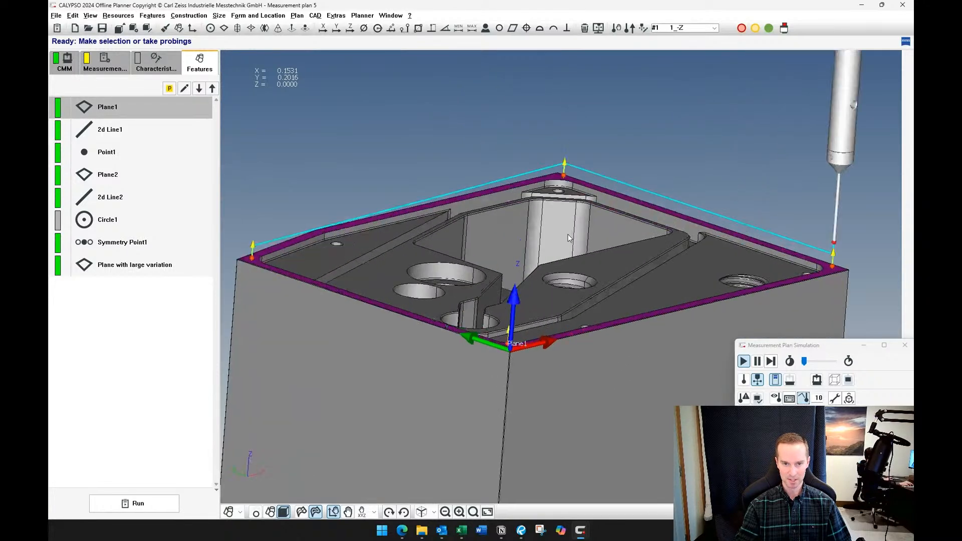
scroll(268, 257, up, 2)
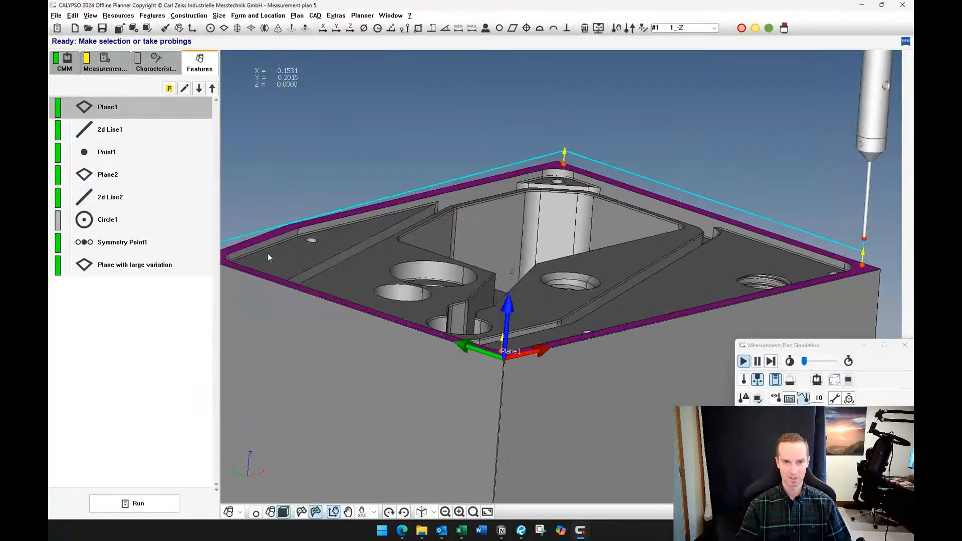
right_drag(292, 276, 353, 275)
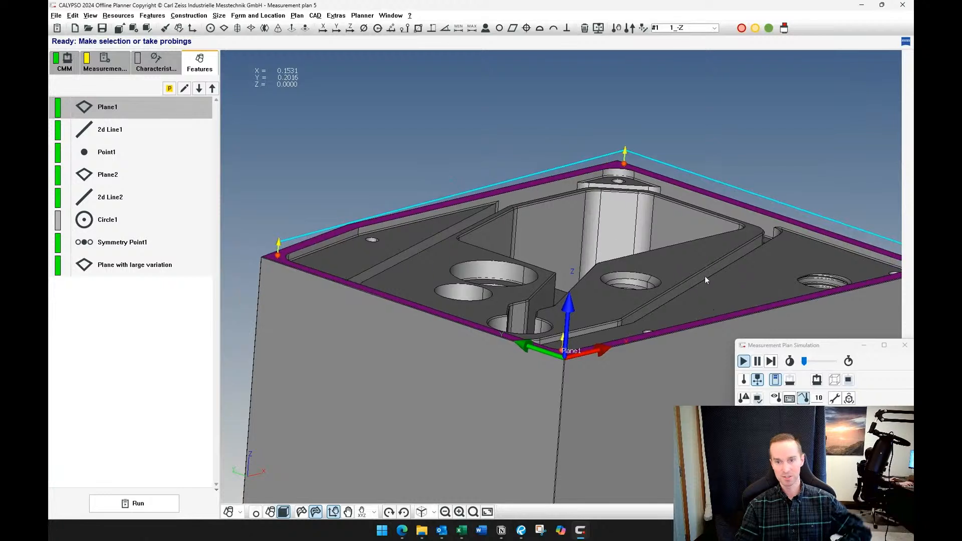
right_click(131, 105)
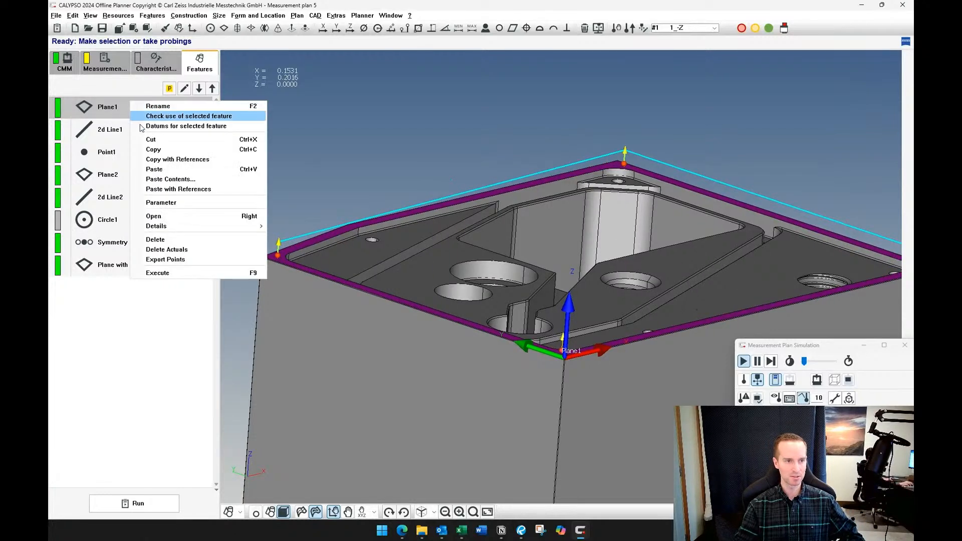
click(168, 273)
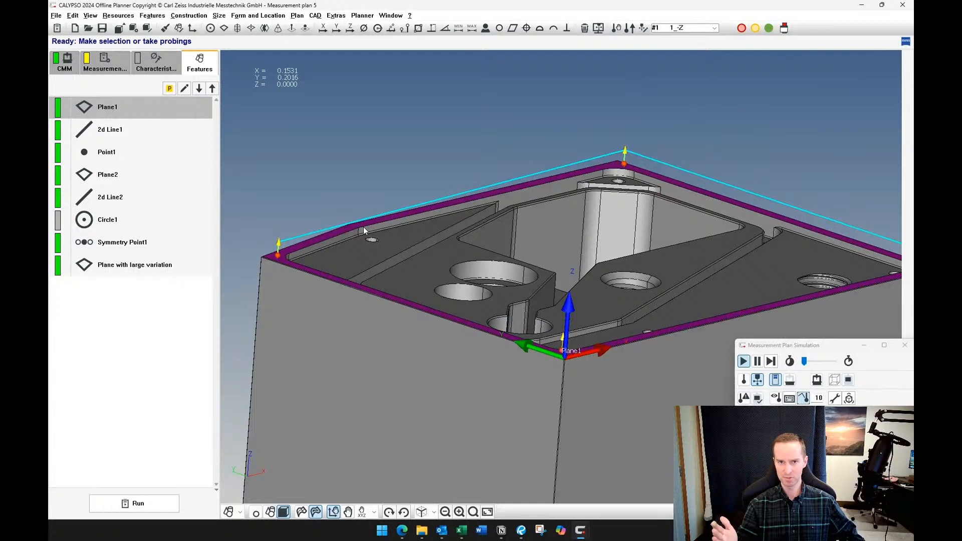
Override the default clearance distance in Plane1's clearance data with 1 and accept the clearance data
double_click(122, 109)
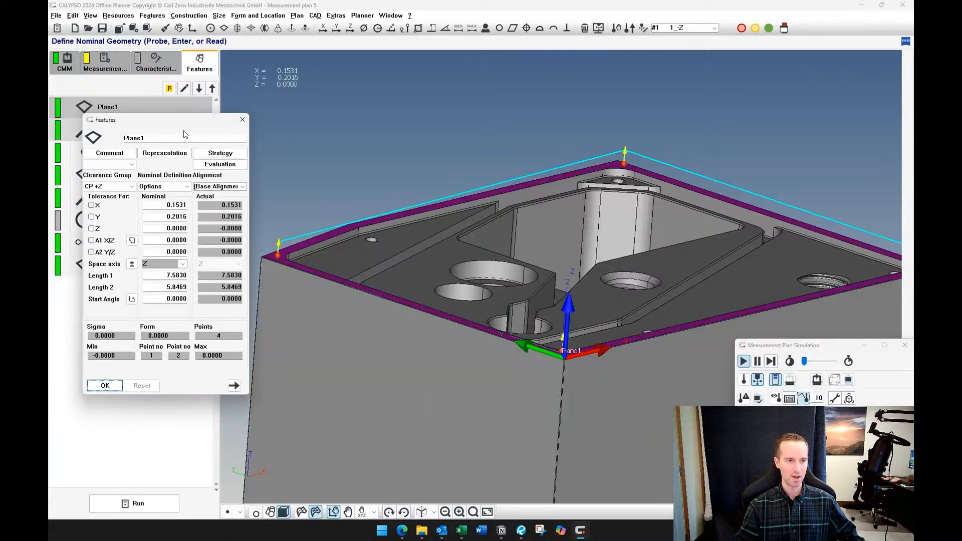
click(221, 154)
double_click(145, 226)
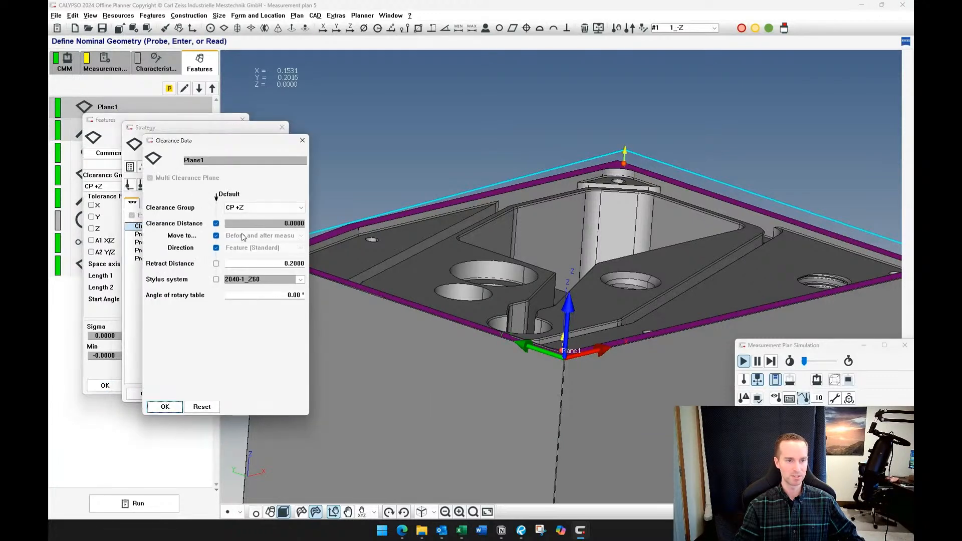
click(216, 224)
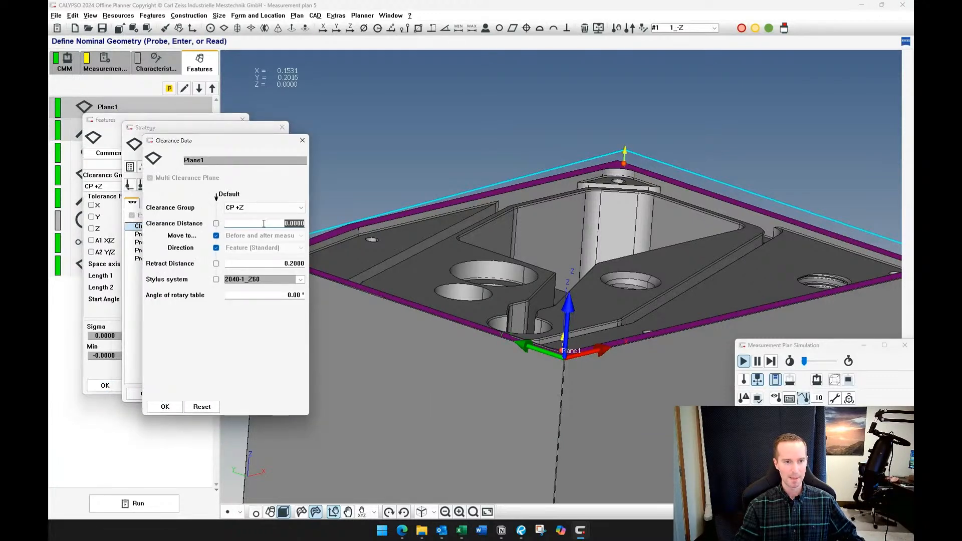
text(1)
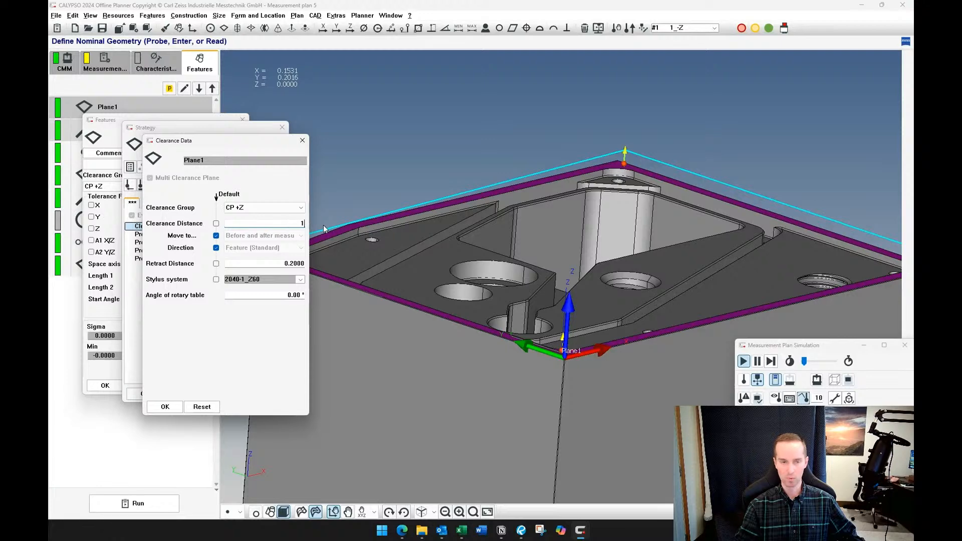
click(165, 406)
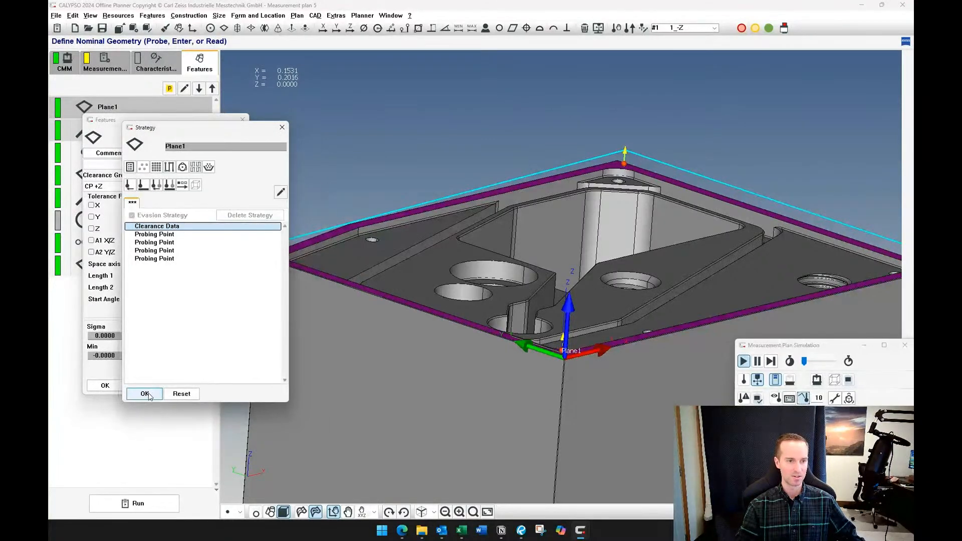
Accept Plane1's strategy and feature, then execute Plane1 in the simulation and examine the probe's travel path above the part
click(149, 394)
click(104, 385)
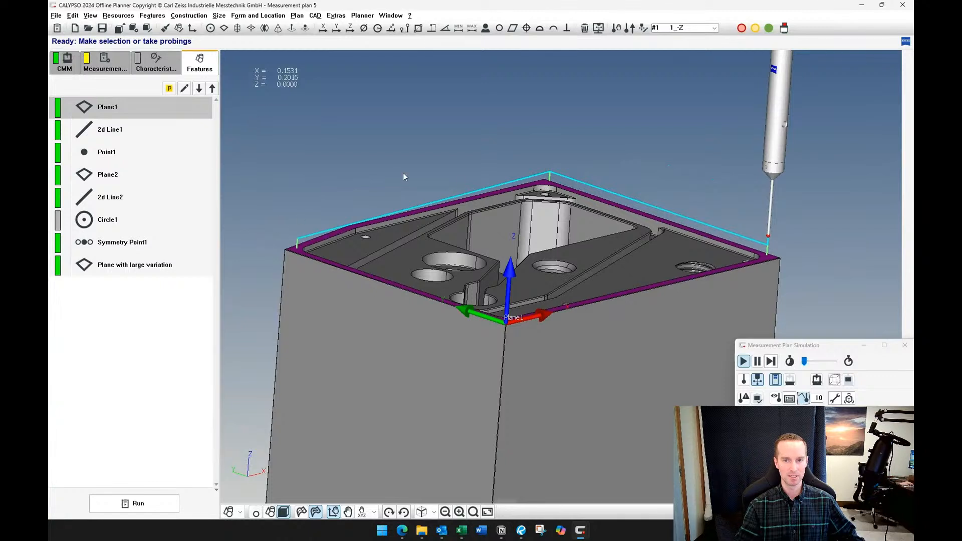
right_click(133, 114)
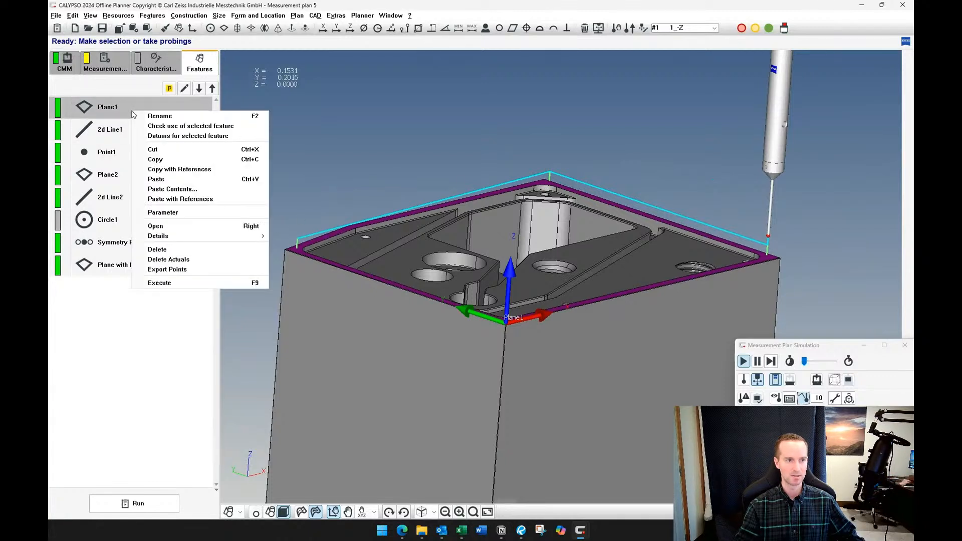
click(200, 289)
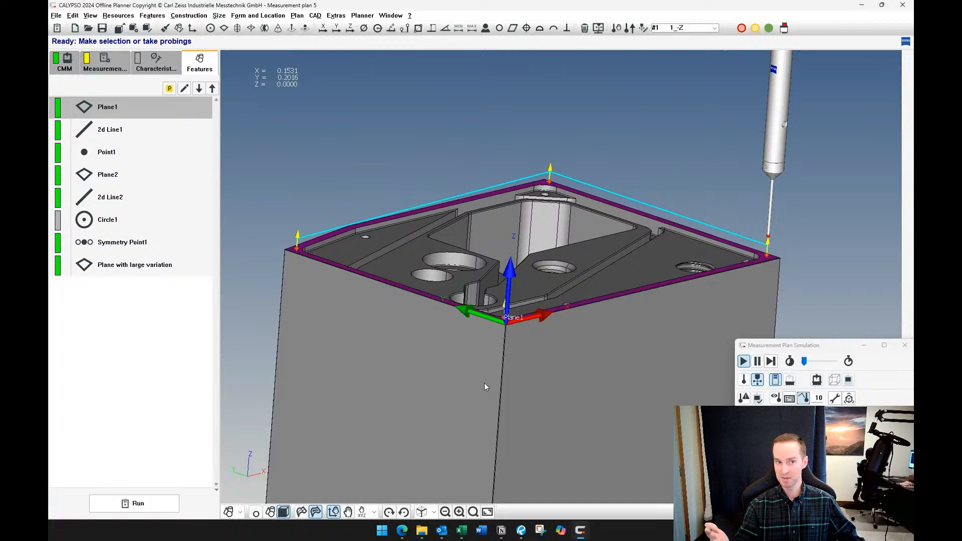
middle_drag(585, 392, 542, 384)
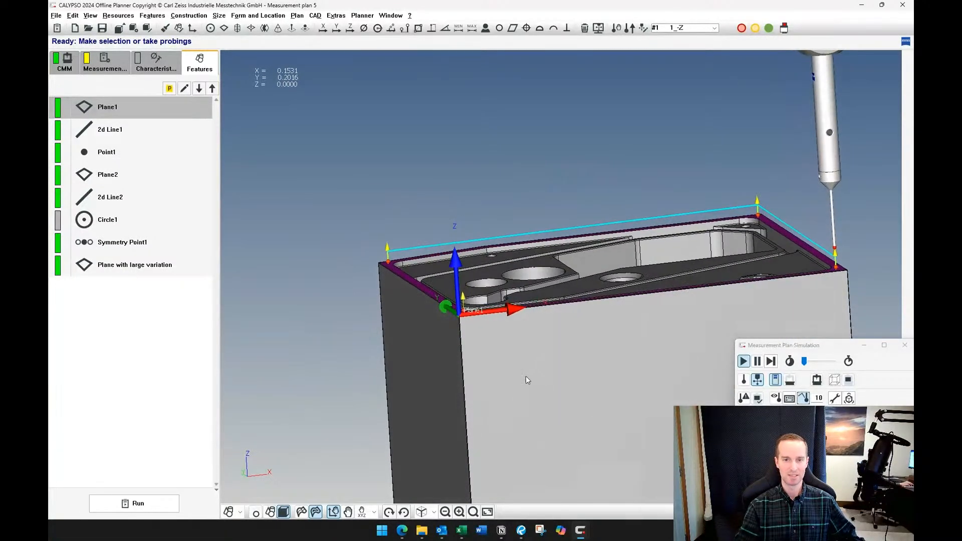
Set the measurement plan's +Z clearance plane to 2 and accept the clearance planes
click(103, 64)
click(78, 123)
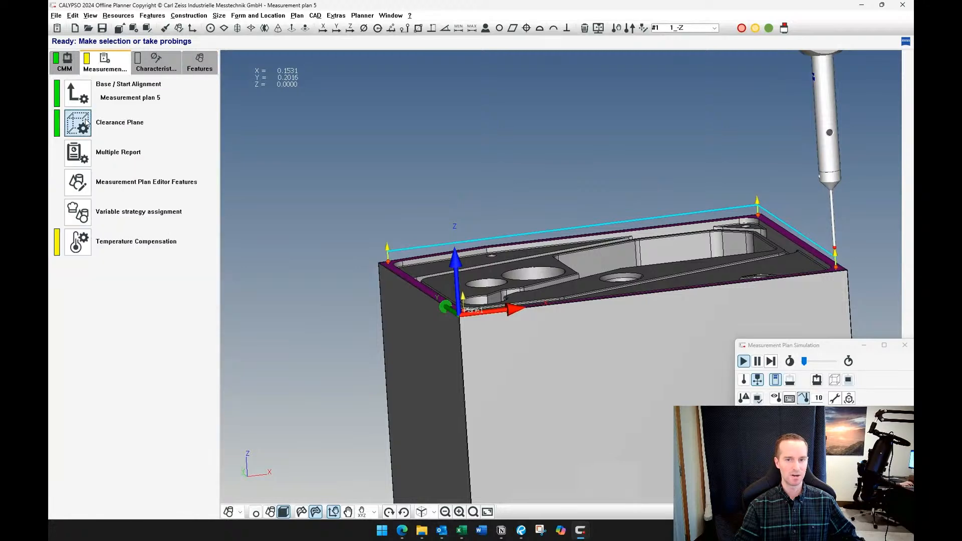
middle_drag(256, 158, 440, 212)
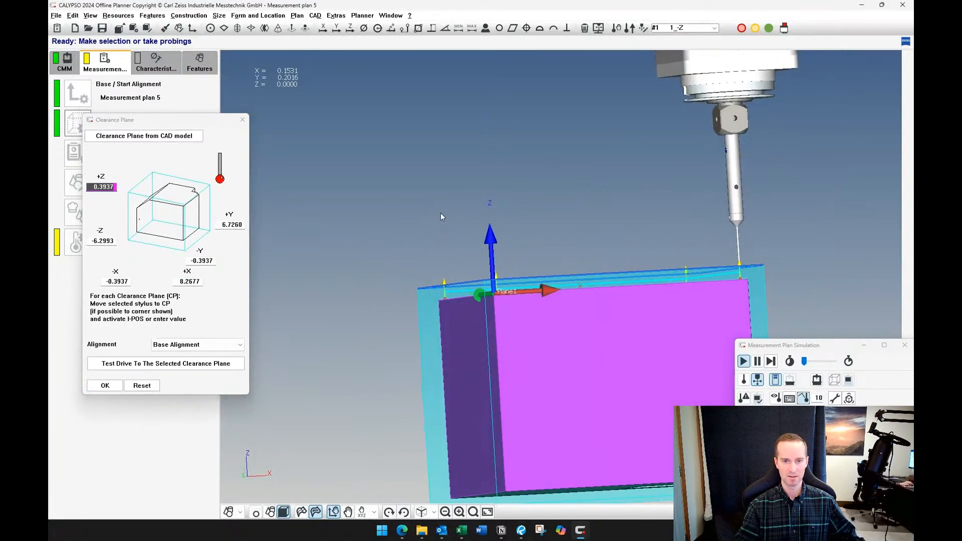
scroll(445, 218, up, 2)
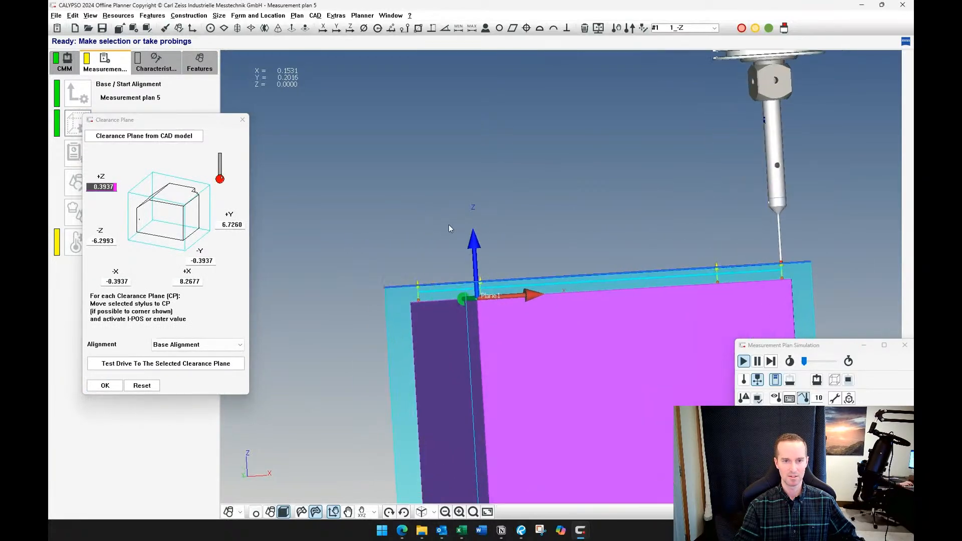
click(102, 187)
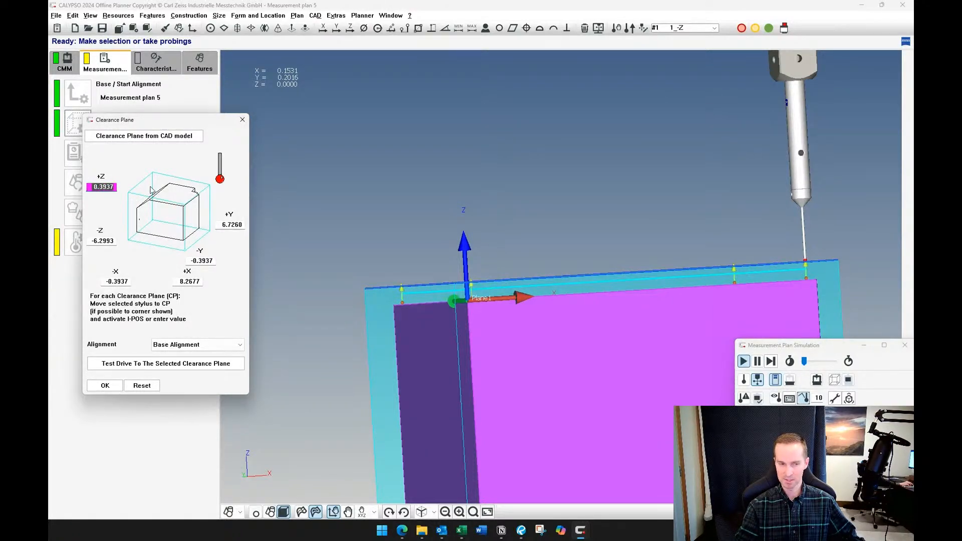
text(2)
key(Tab)
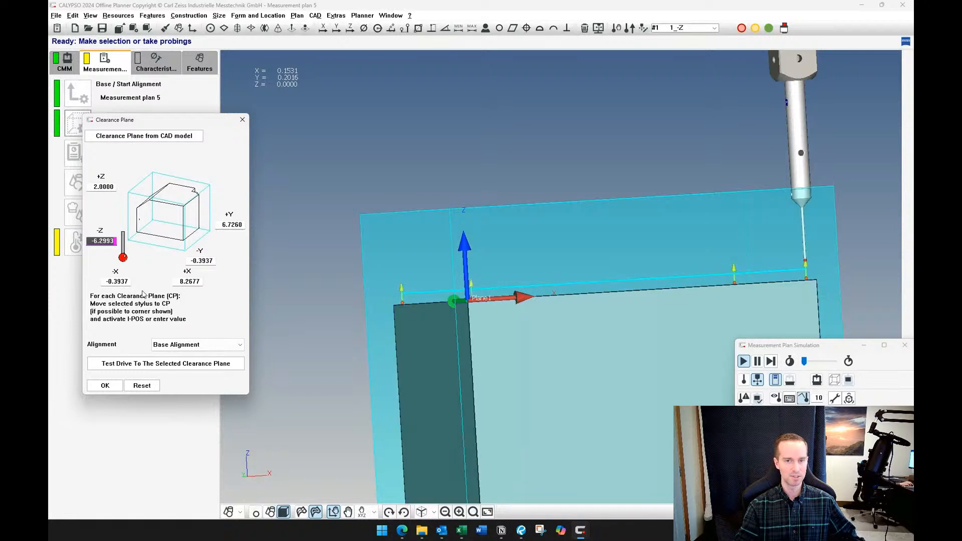
click(107, 381)
click(197, 393)
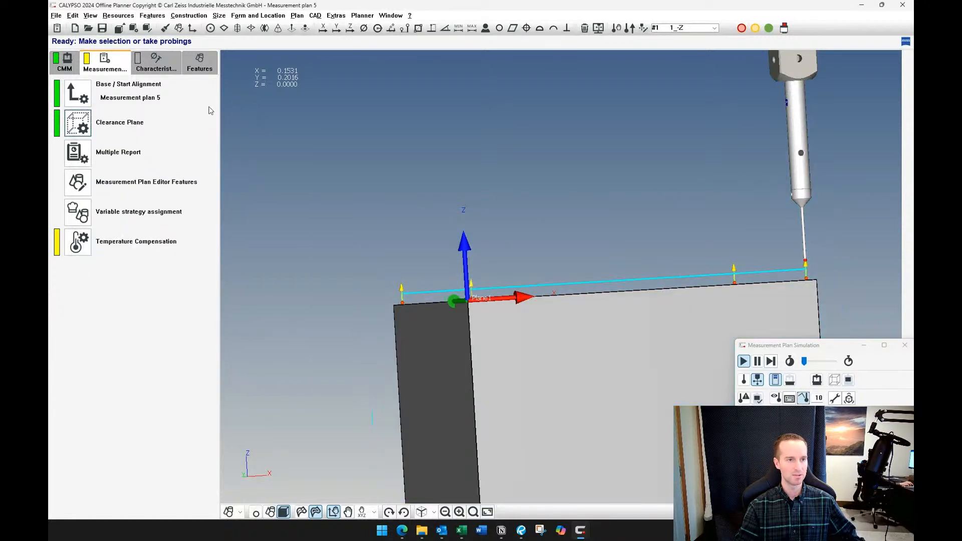
Execute Plane1 in the simulation and examine the probe's path between the raised +Z clearance plane and the probing points
click(200, 70)
right_click(154, 105)
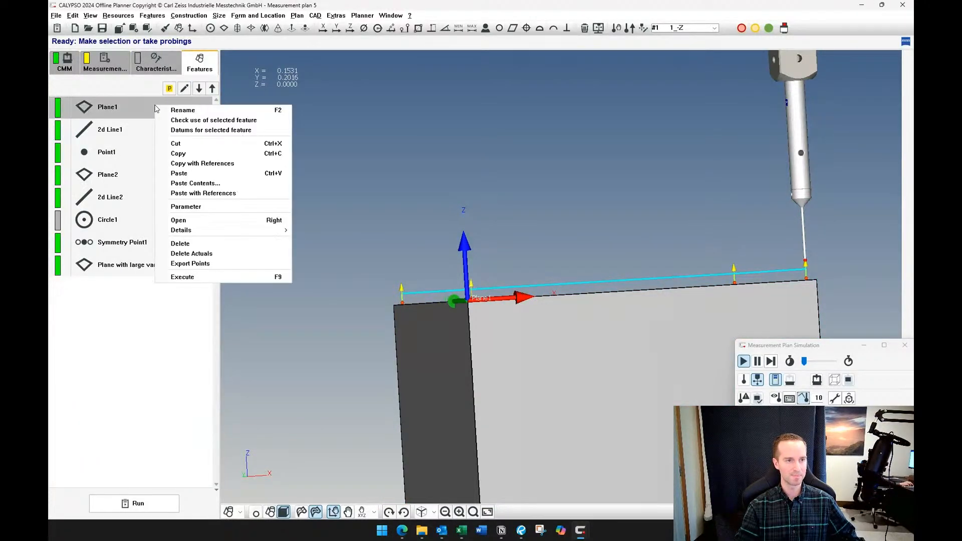
click(203, 277)
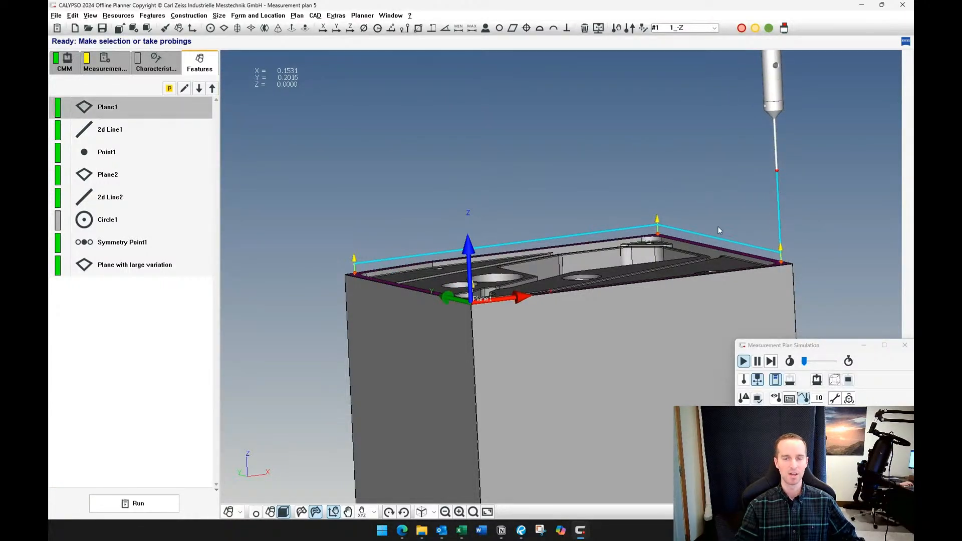
middle_drag(710, 222, 654, 214)
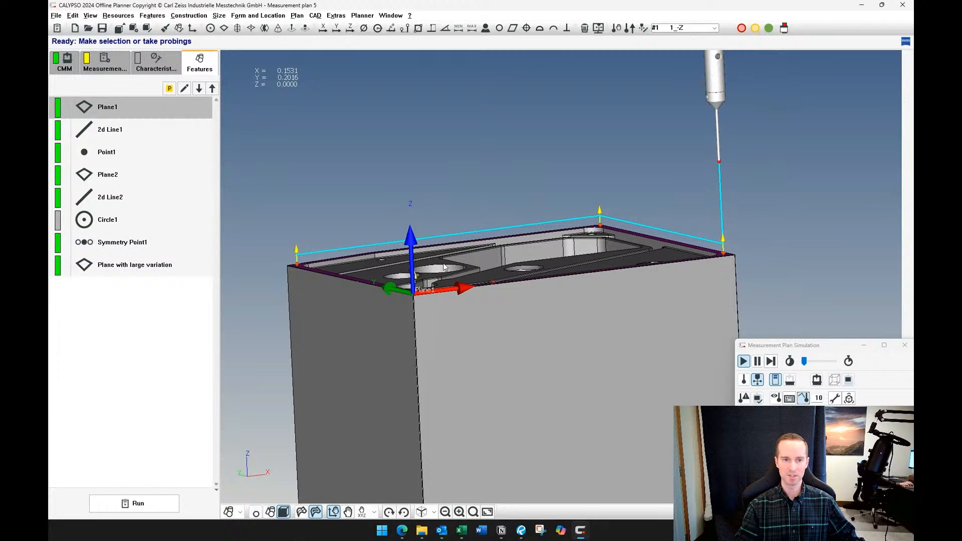
middle_drag(449, 253, 476, 281)
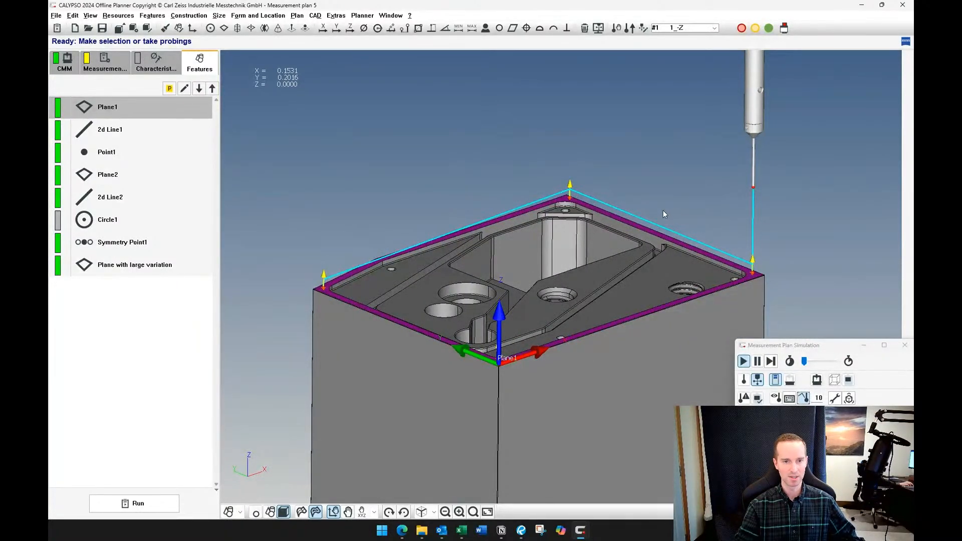
middle_drag(555, 278, 547, 239)
scroll(566, 281, up, 3)
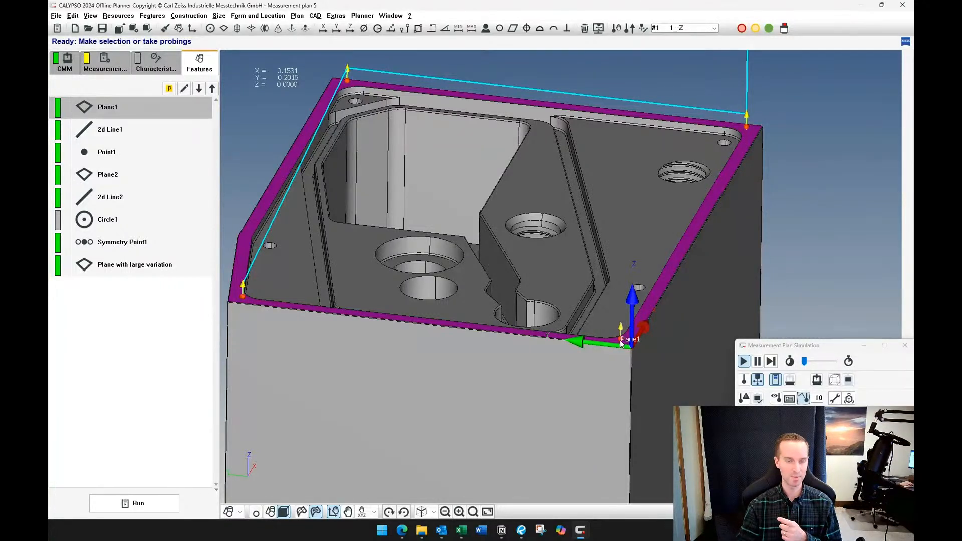
right_drag(580, 184, 555, 220)
scroll(554, 221, down, 4)
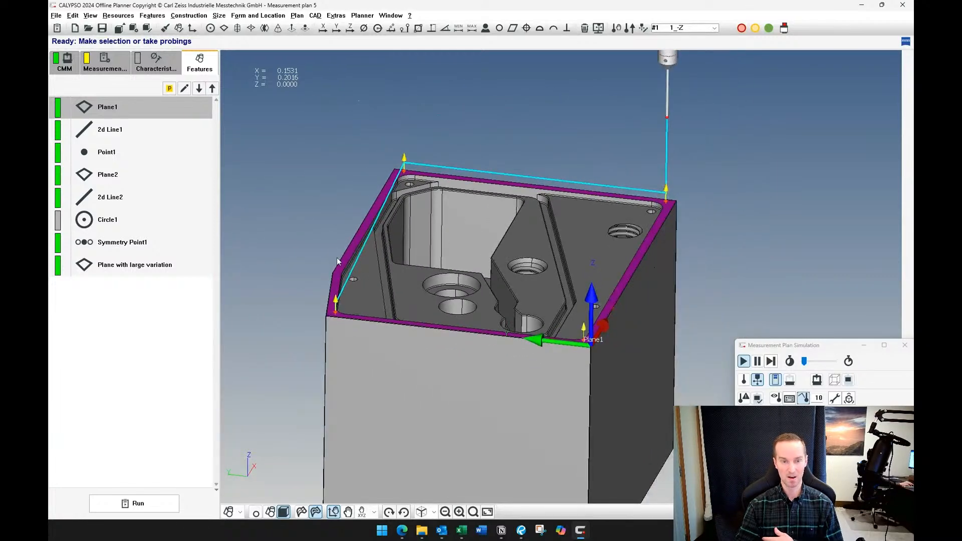
click(162, 314)
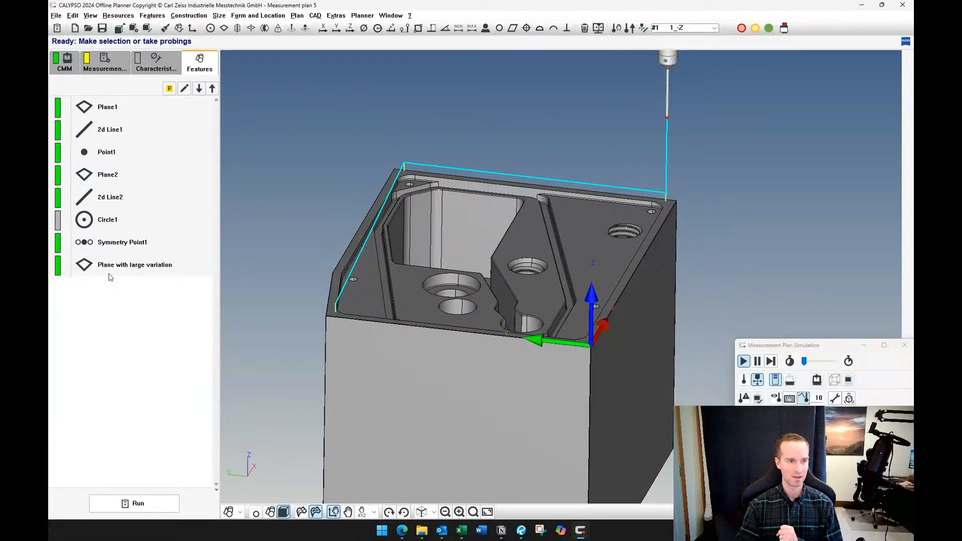
Set the retract distance in Circle1's clearance data to 0.1 and accept the clearance data, strategy and feature
click(107, 221)
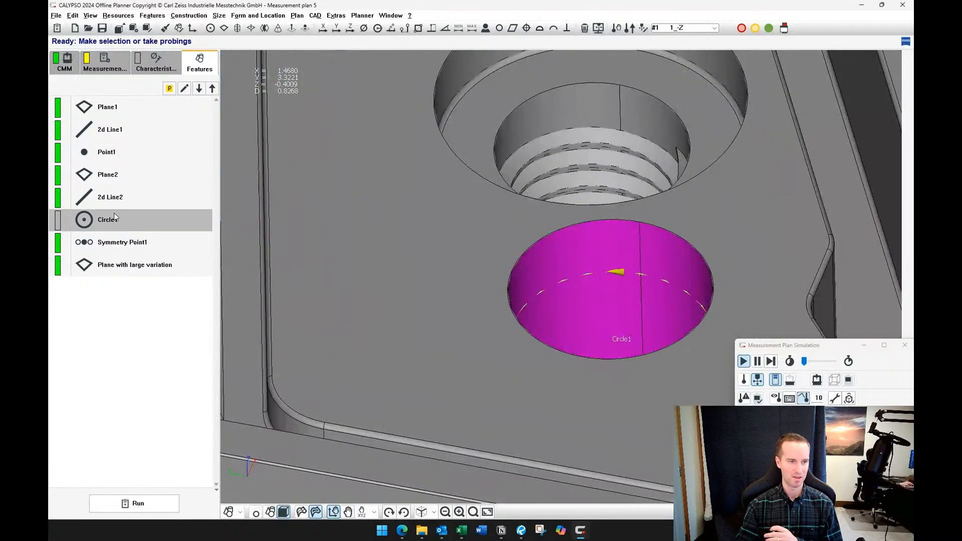
double_click(115, 219)
click(210, 155)
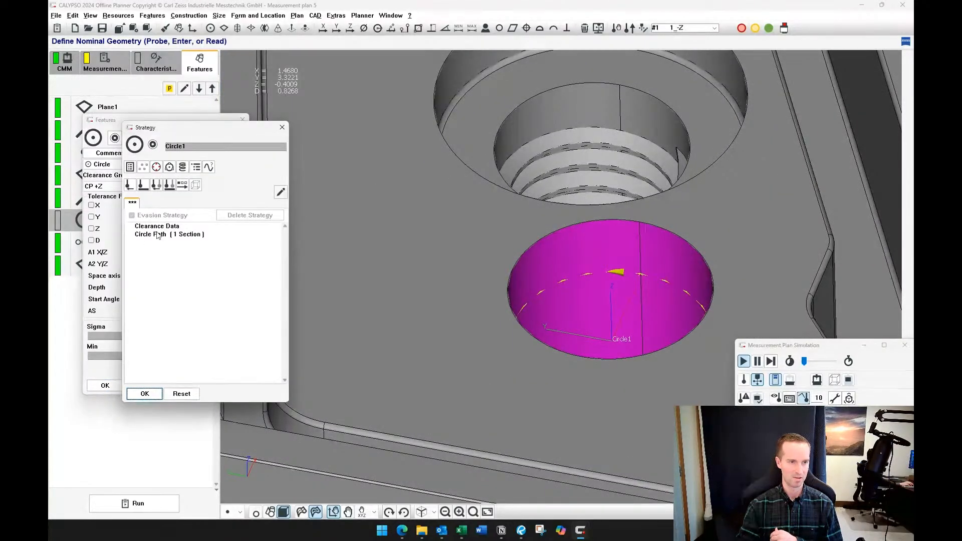
double_click(156, 226)
double_click(277, 264)
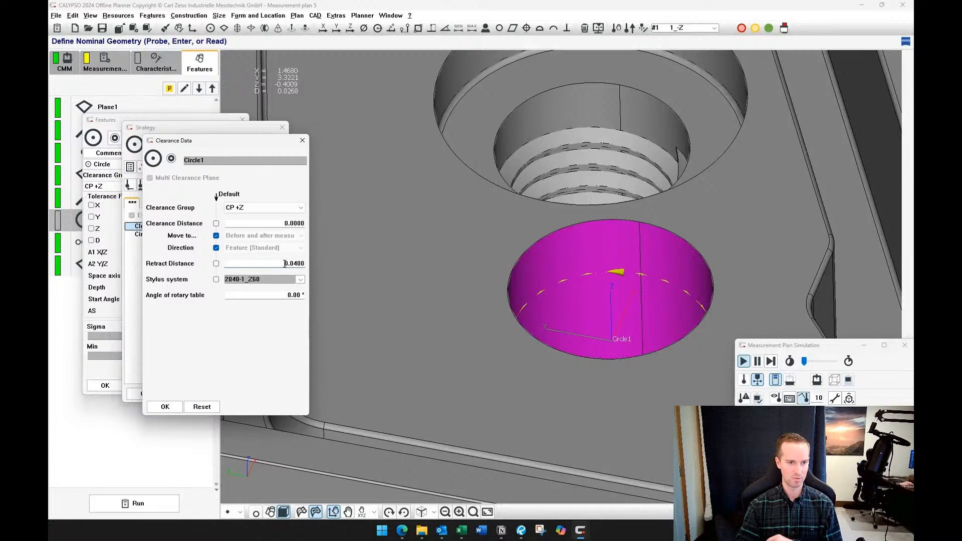
key(BackSpace)
text(0.1)
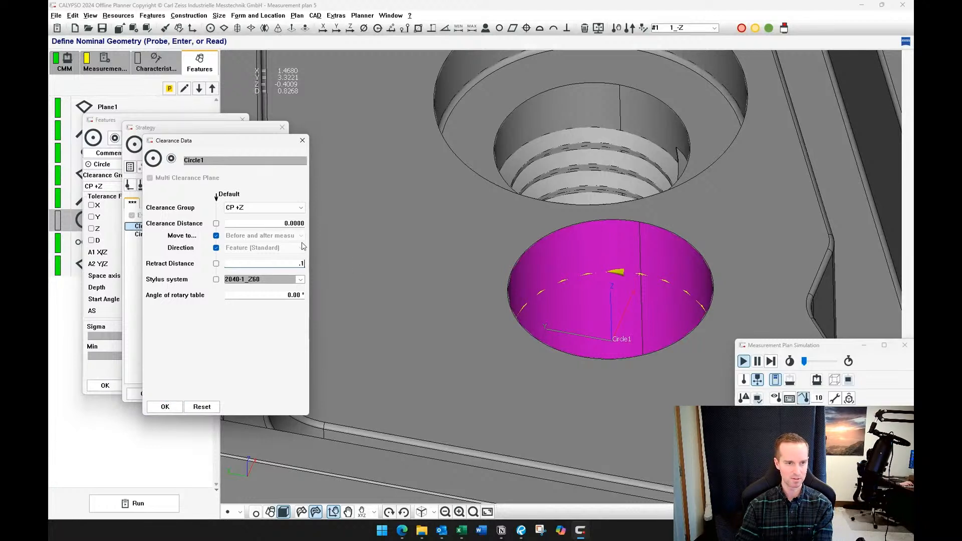
click(295, 225)
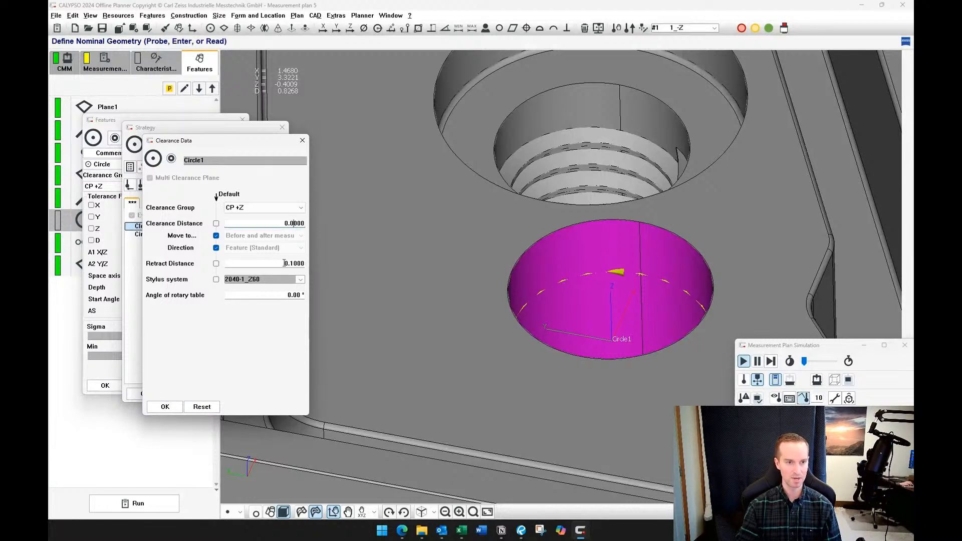
click(164, 407)
click(140, 392)
click(105, 386)
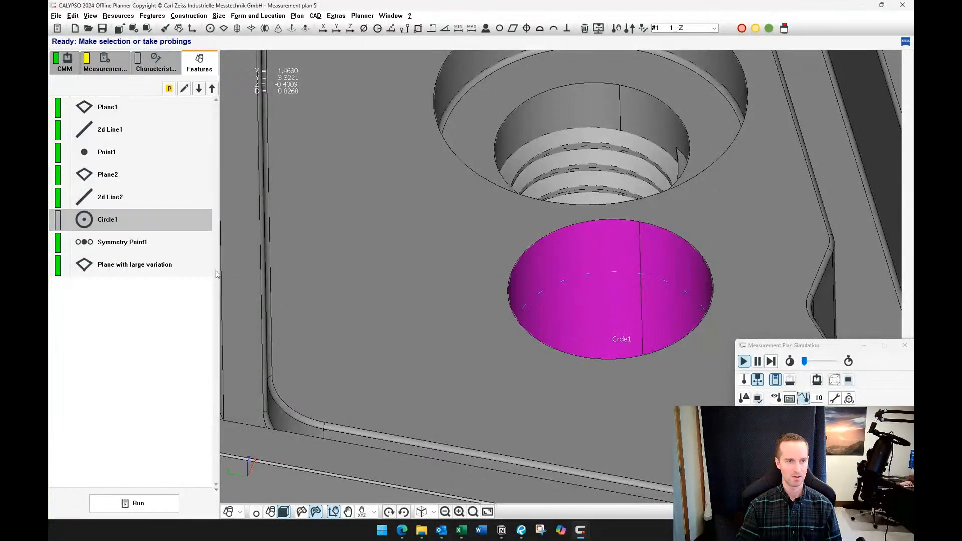
Execute Circle1 in the simulation and examine the probe's path into the bore and along the circle
right_click(132, 221)
click(185, 396)
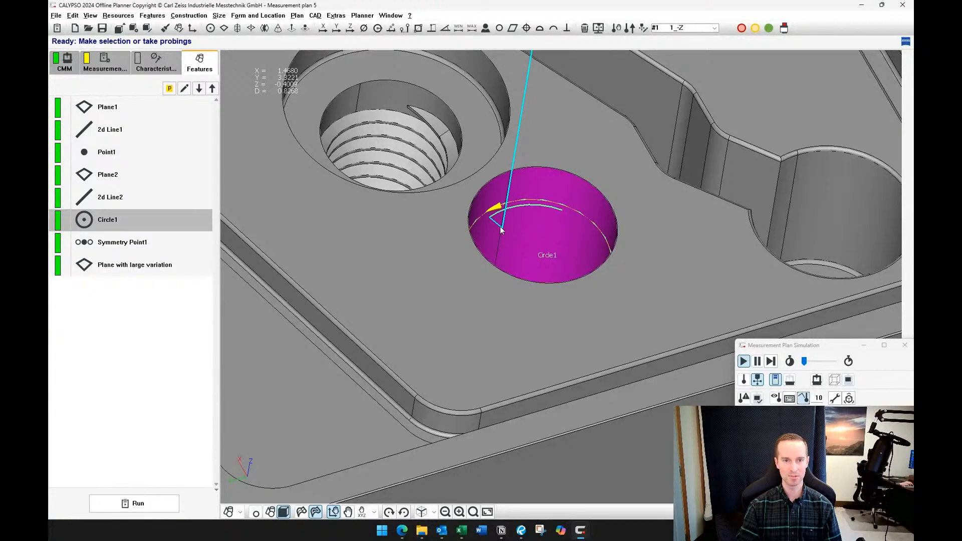
scroll(549, 185, down, 2)
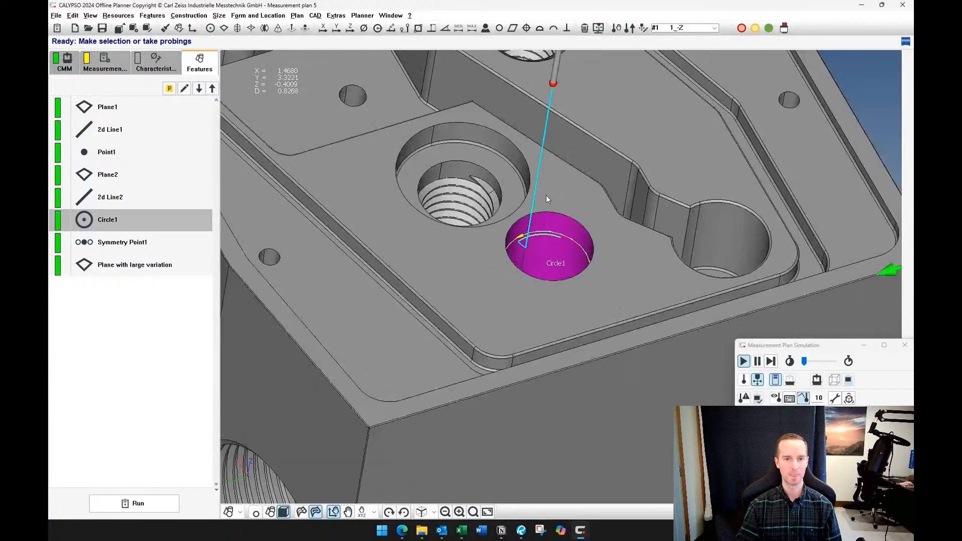
scroll(547, 195, down, 2)
Set the clearance distance in Circle1's clearance data to .5 and accept the clearance data, strategy and feature
double_click(137, 219)
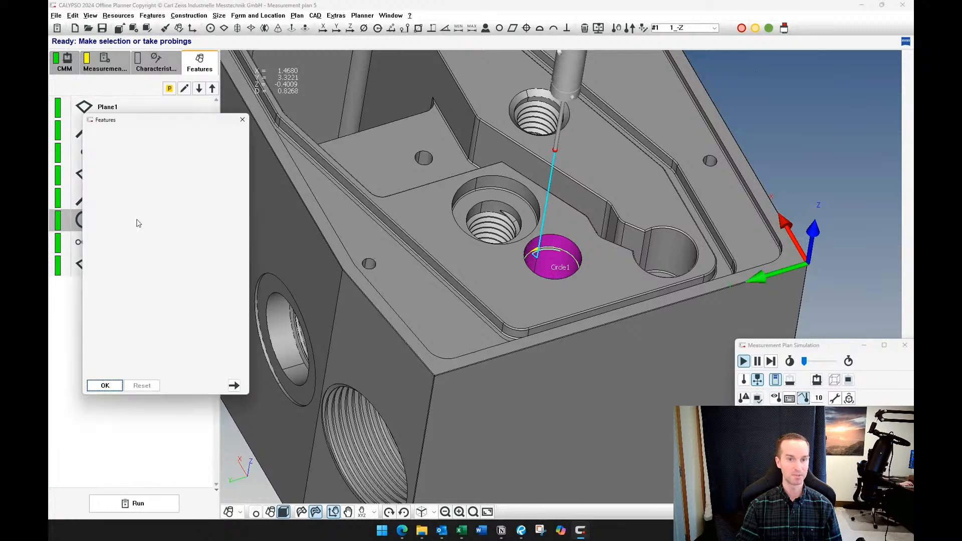
click(218, 155)
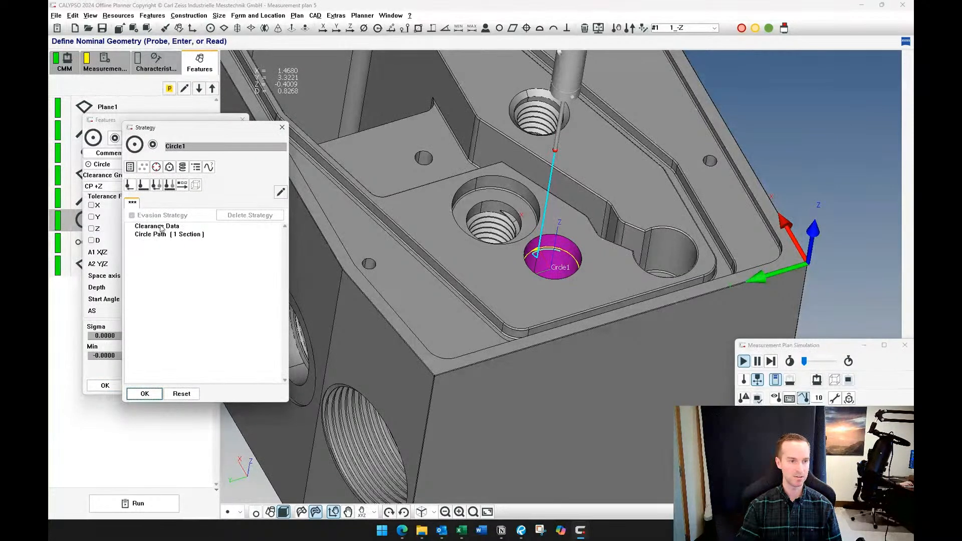
double_click(159, 227)
click(278, 223)
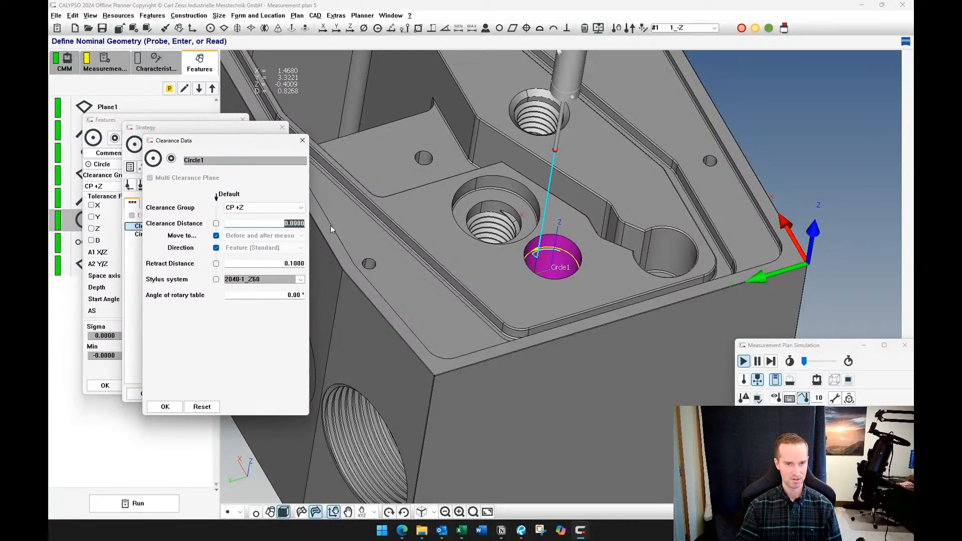
text(.5)
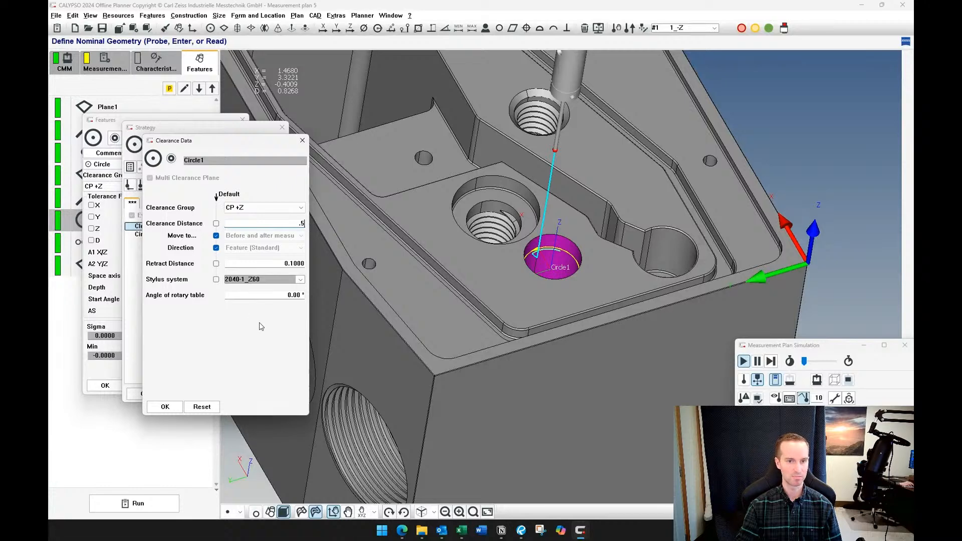
click(176, 408)
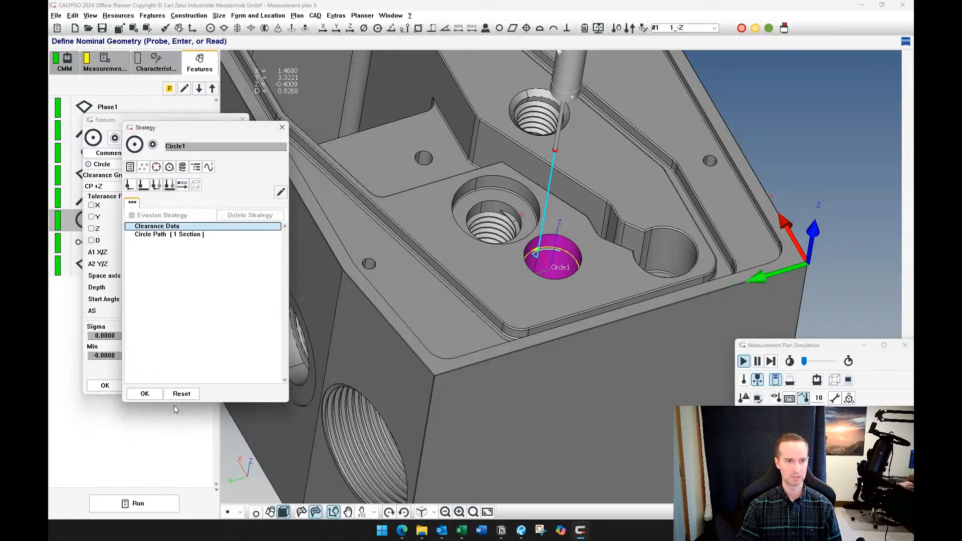
click(151, 395)
click(105, 386)
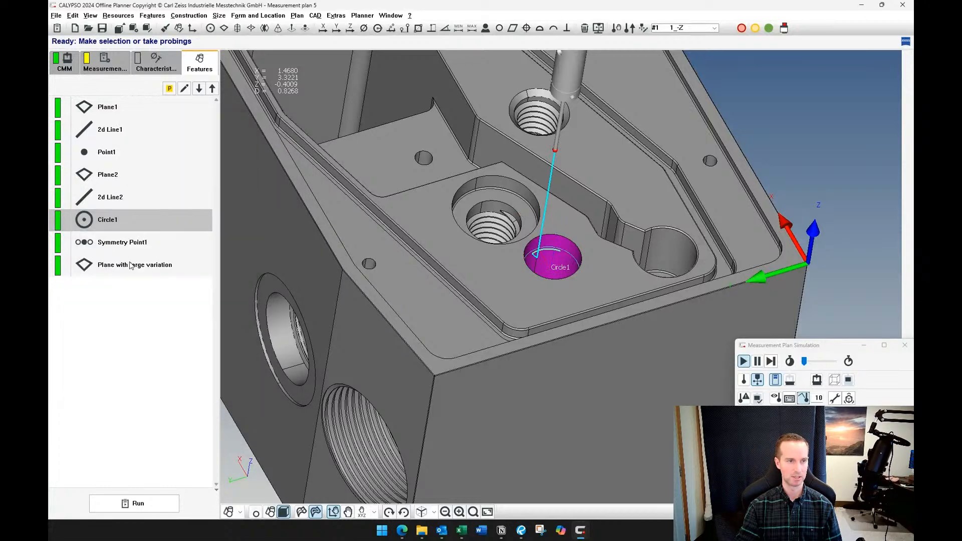
Execute Circle1 again in the simulation and examine how the clearance distance affects the probe's path at the bore
right_click(134, 217)
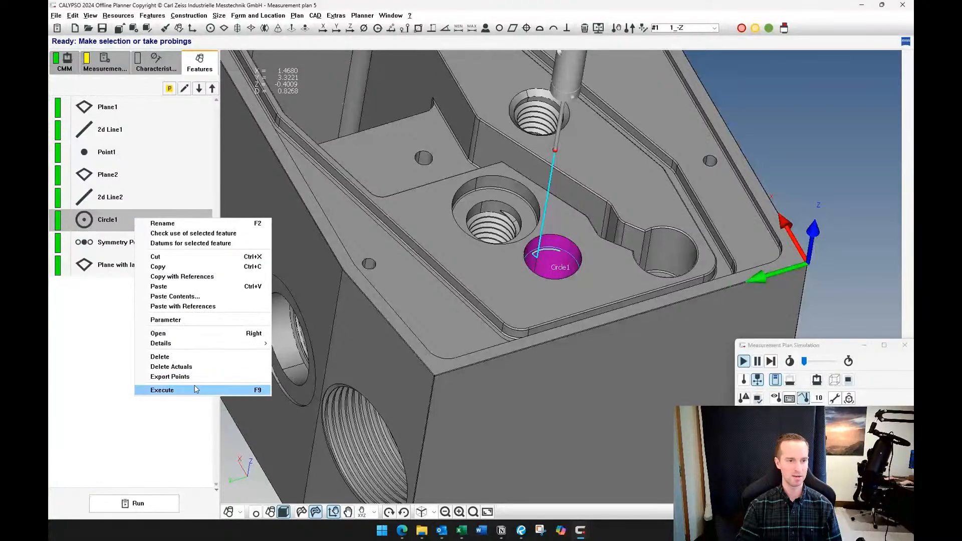
click(155, 391)
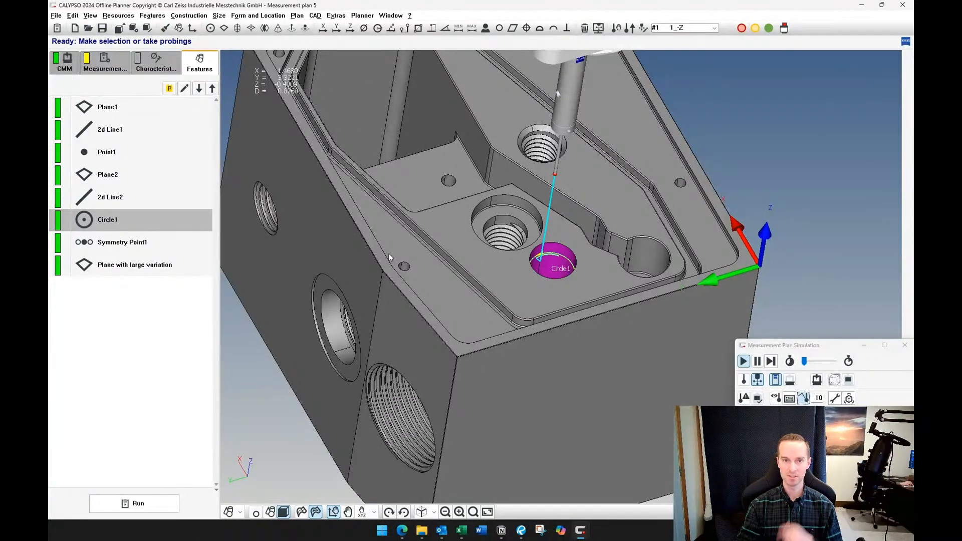
scroll(430, 187, down, 7)
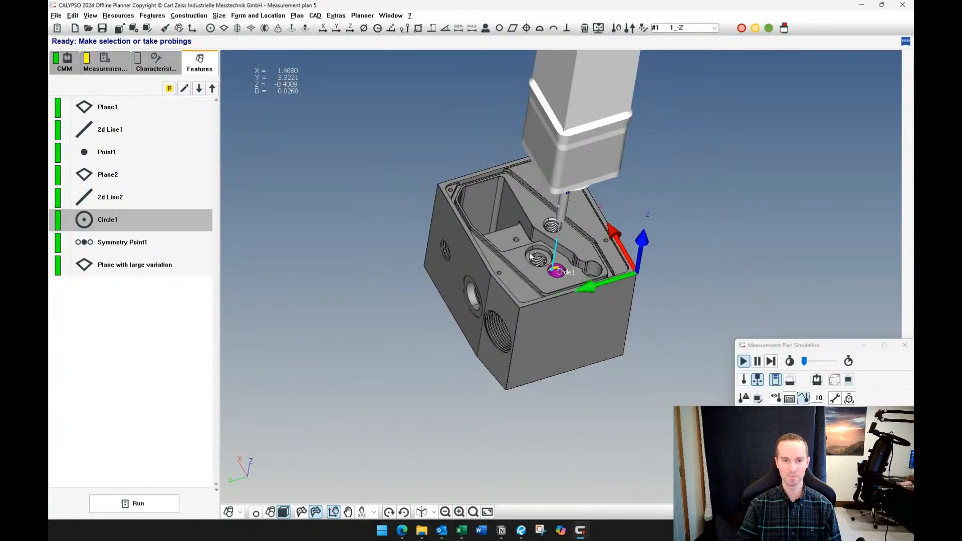
scroll(530, 256, up, 8)
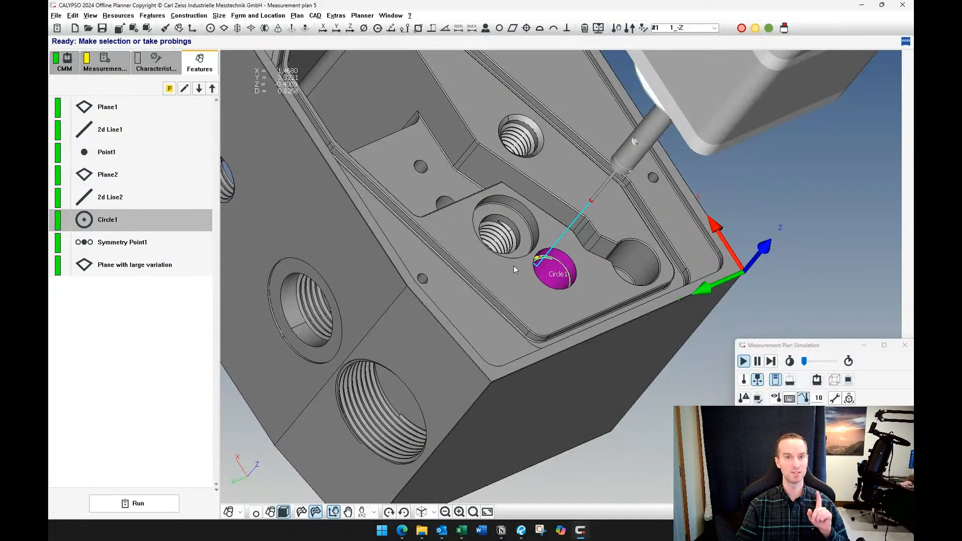
Insert the stylus system S2345_2-2-2-2 in place of the current one and close the stylus system dialog
scroll(480, 215, down, 8)
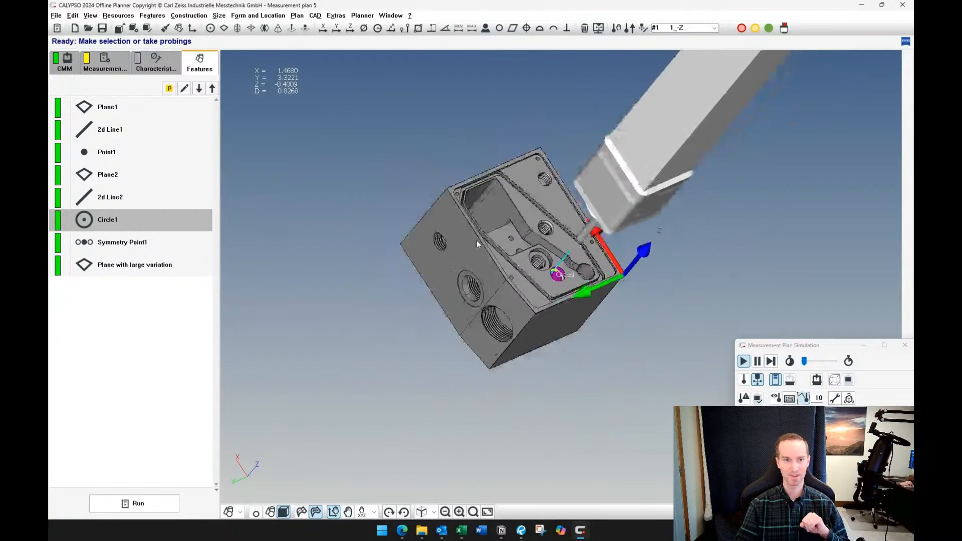
middle_drag(476, 239, 533, 232)
scroll(531, 235, up, 3)
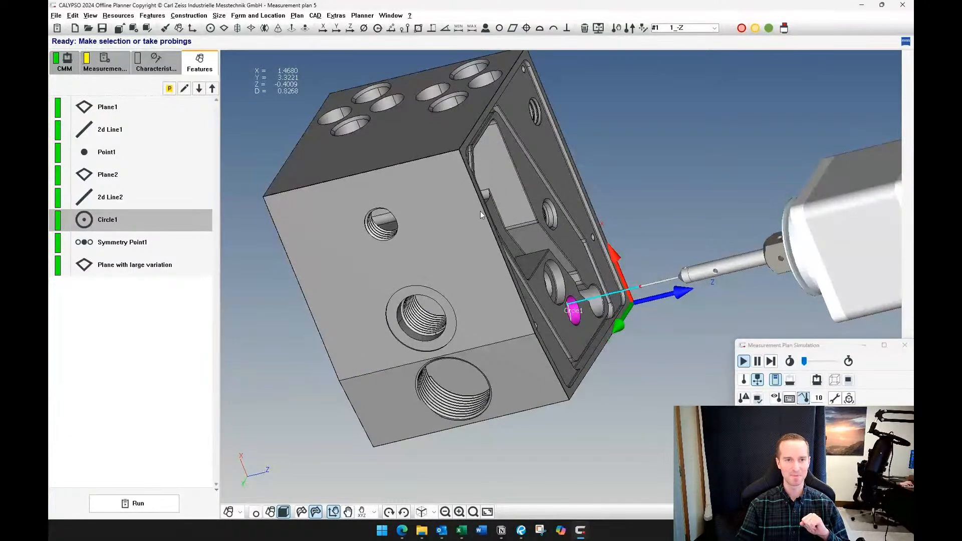
middle_drag(480, 211, 580, 162)
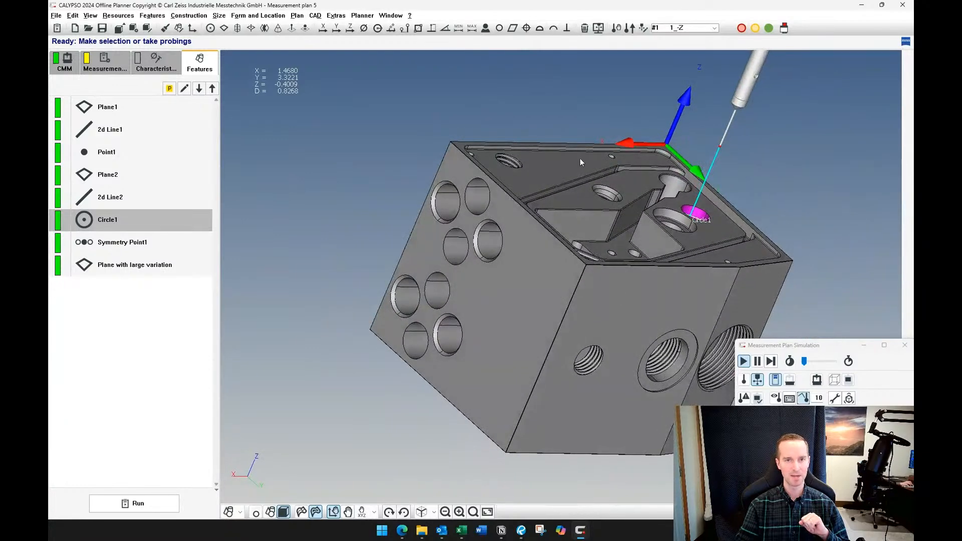
click(599, 29)
click(277, 145)
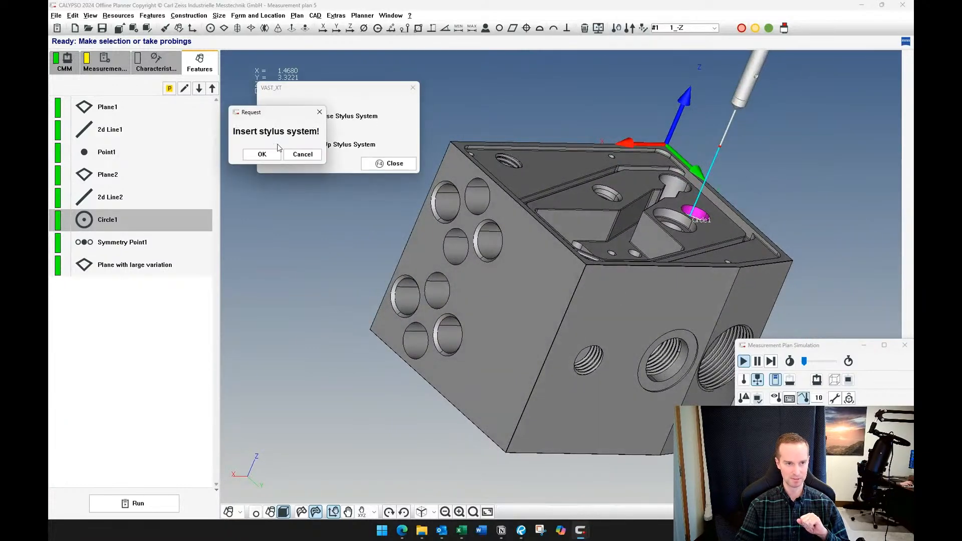
click(261, 153)
click(321, 123)
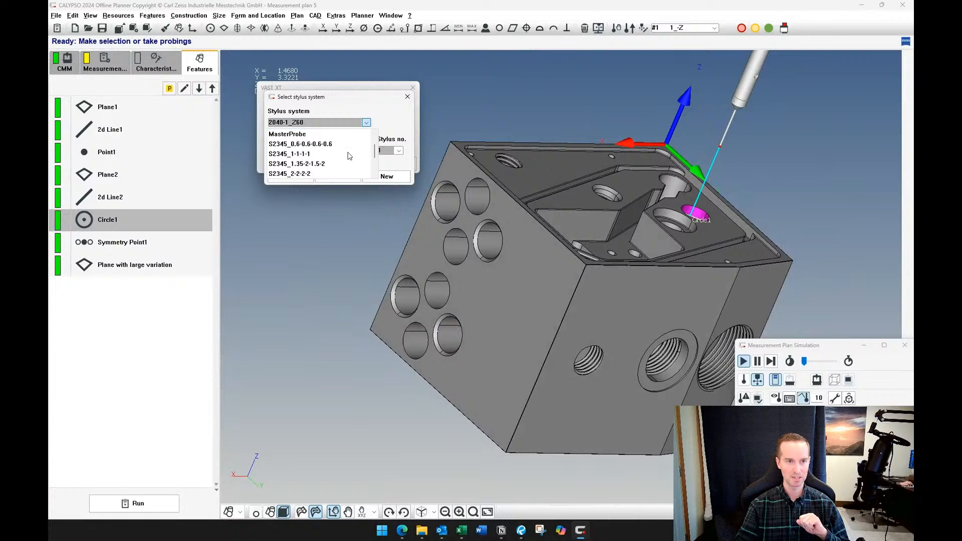
scroll(331, 158, down, 2)
click(326, 166)
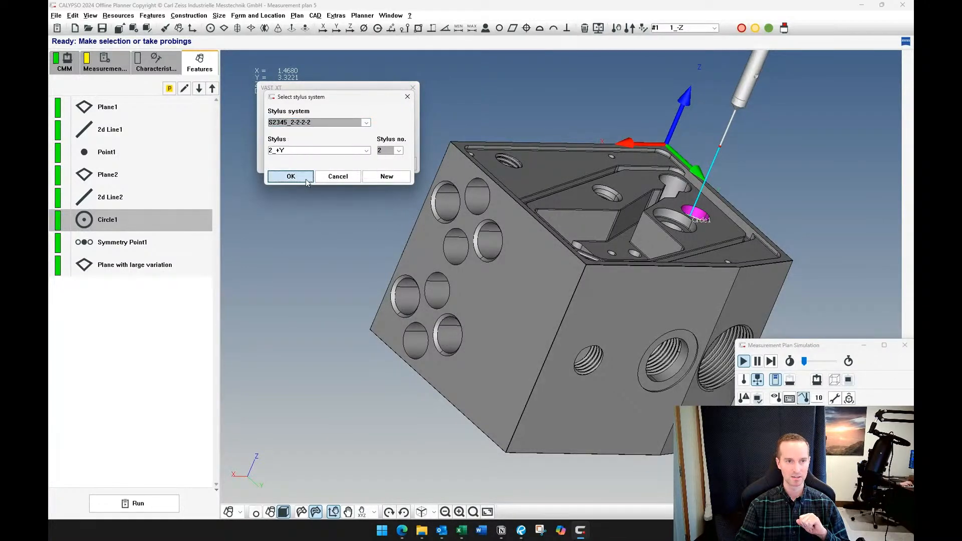
click(292, 177)
click(403, 165)
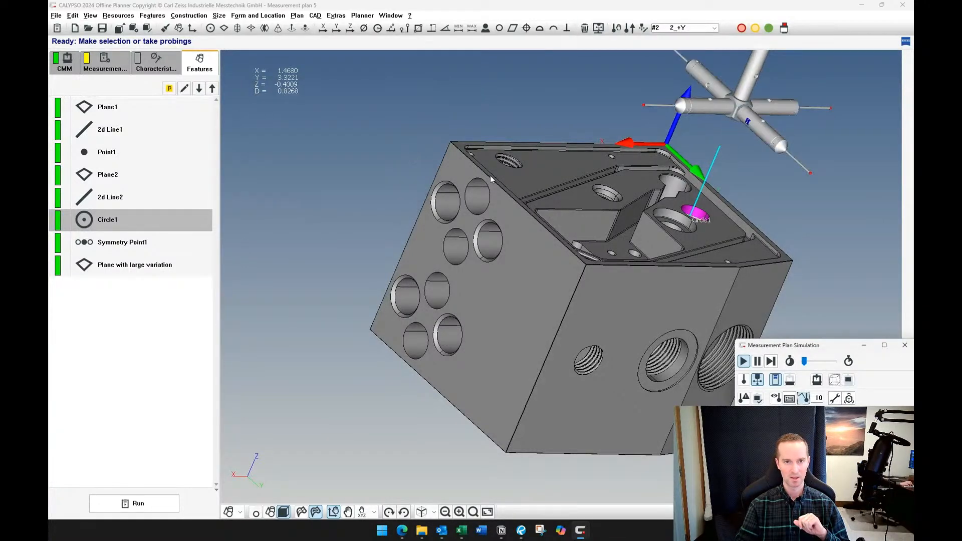
Switch the active stylus to #5 5_-X for probing the side face with the eight bores
scroll(530, 217, up, 5)
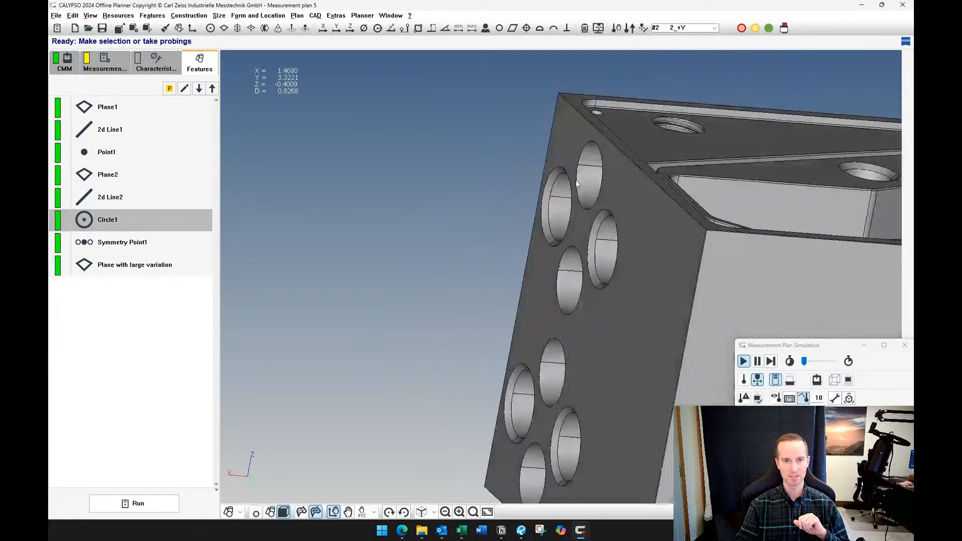
middle_drag(575, 179, 584, 203)
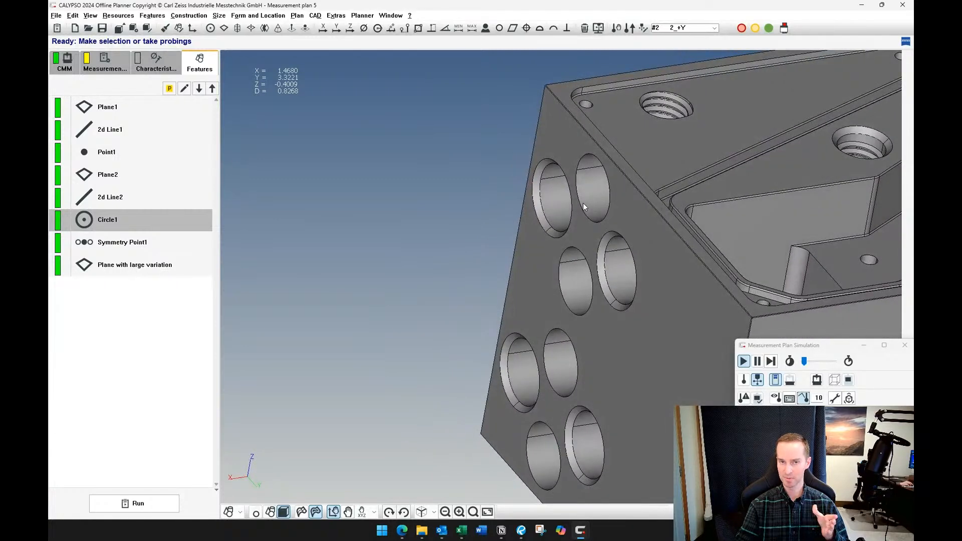
scroll(582, 202, down, 3)
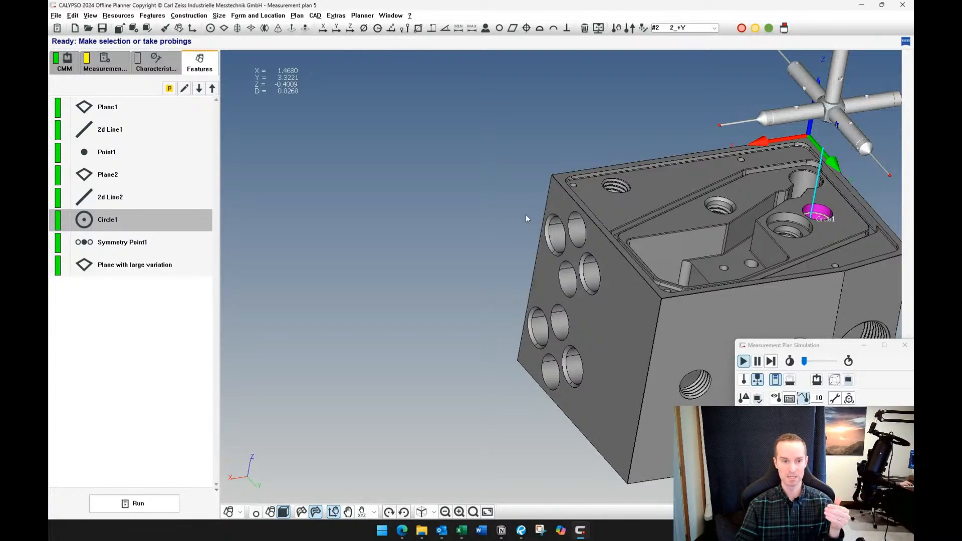
middle_drag(525, 214, 669, 258)
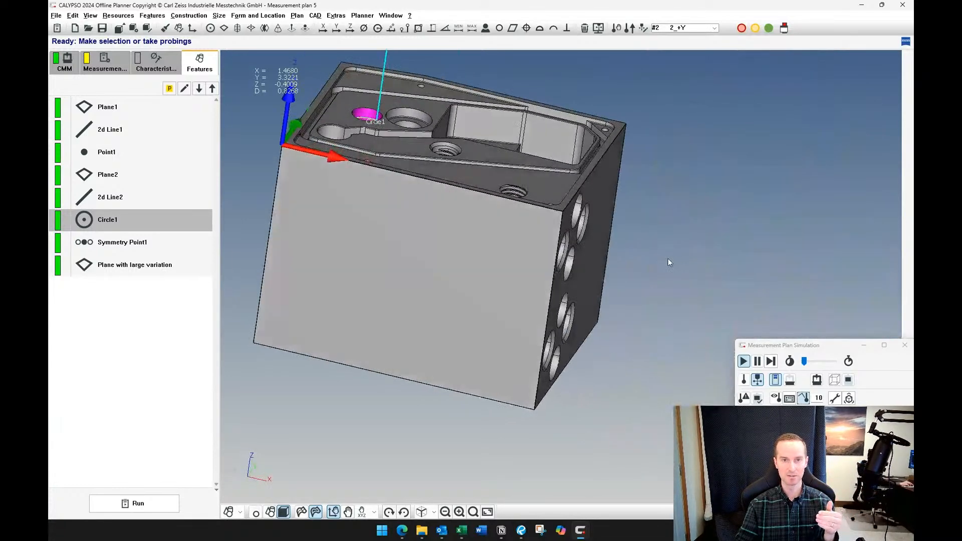
click(714, 29)
click(684, 69)
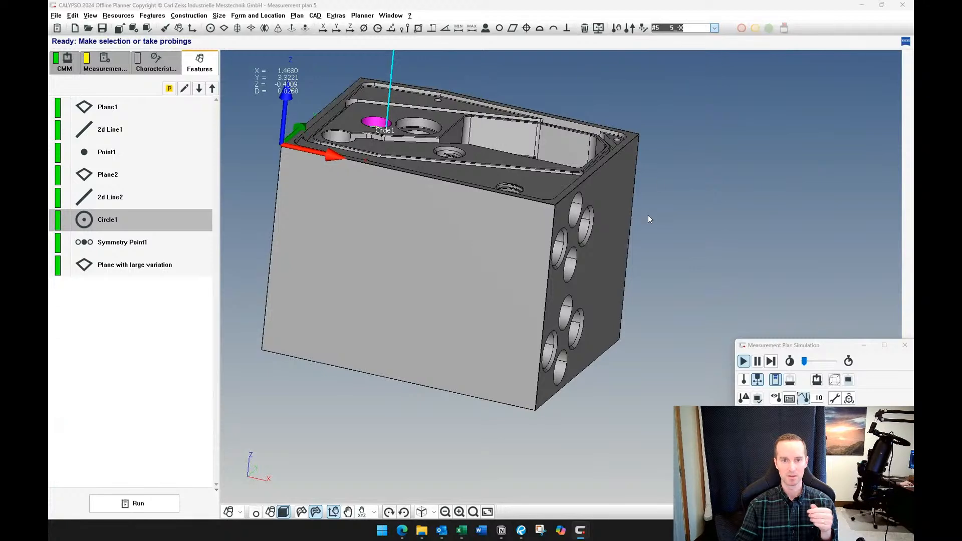
Define a circle on the cylinder of the uppermost unchamfered bore in the block's +X side face
scroll(578, 226, up, 5)
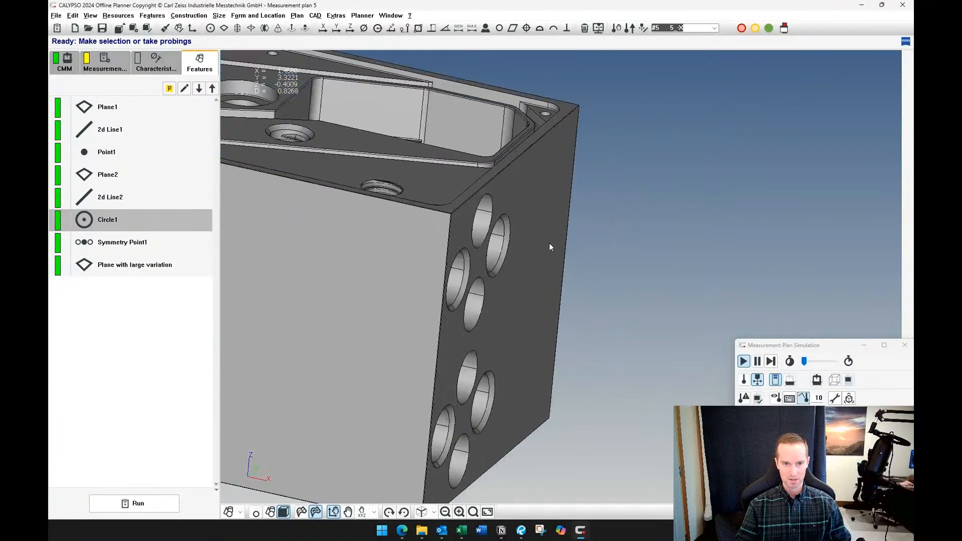
click(233, 513)
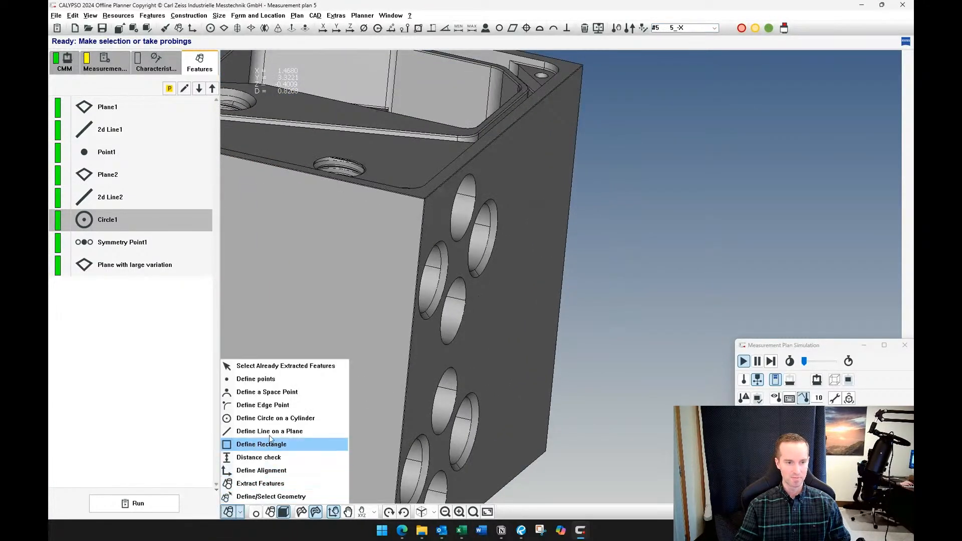
click(308, 396)
middle_drag(556, 216, 492, 210)
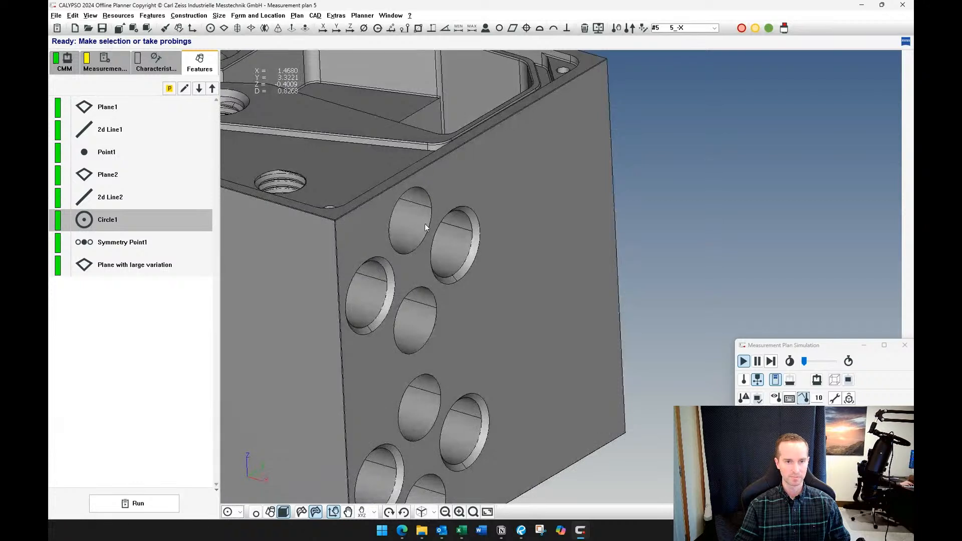
click(424, 223)
drag(124, 245, 121, 326)
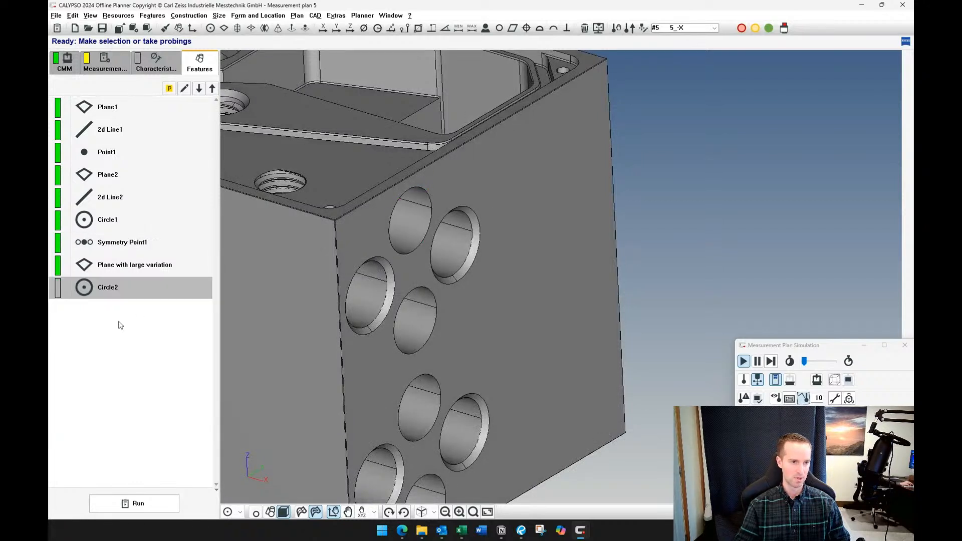
Set Circle2's clearance group to CP +Z, check its clearance data and accept the strategy and feature
double_click(127, 296)
click(132, 187)
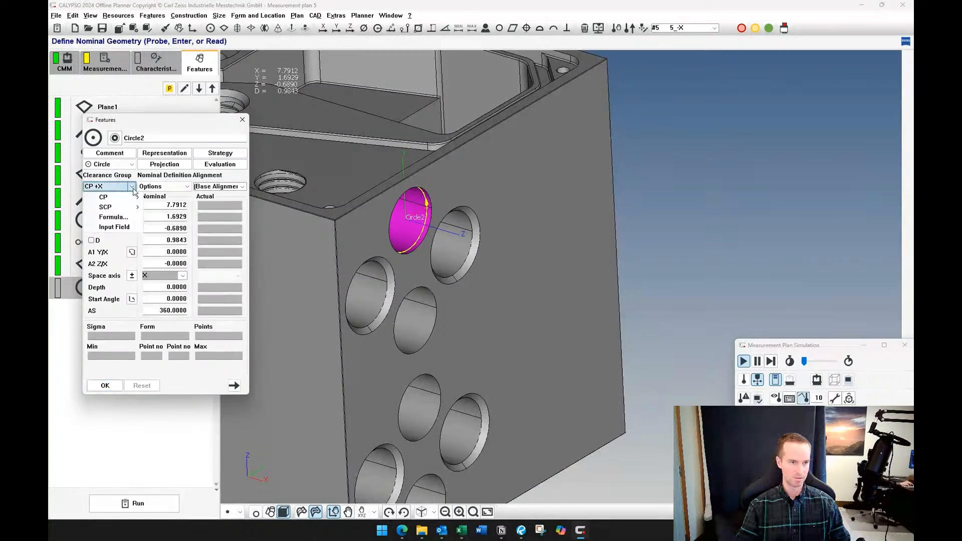
mouse_move(126, 199)
click(168, 245)
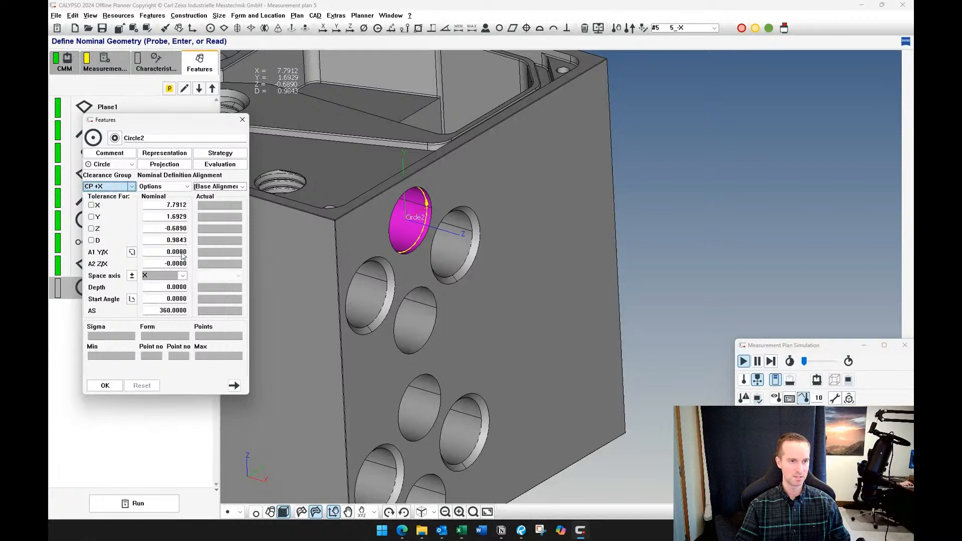
click(221, 152)
double_click(149, 229)
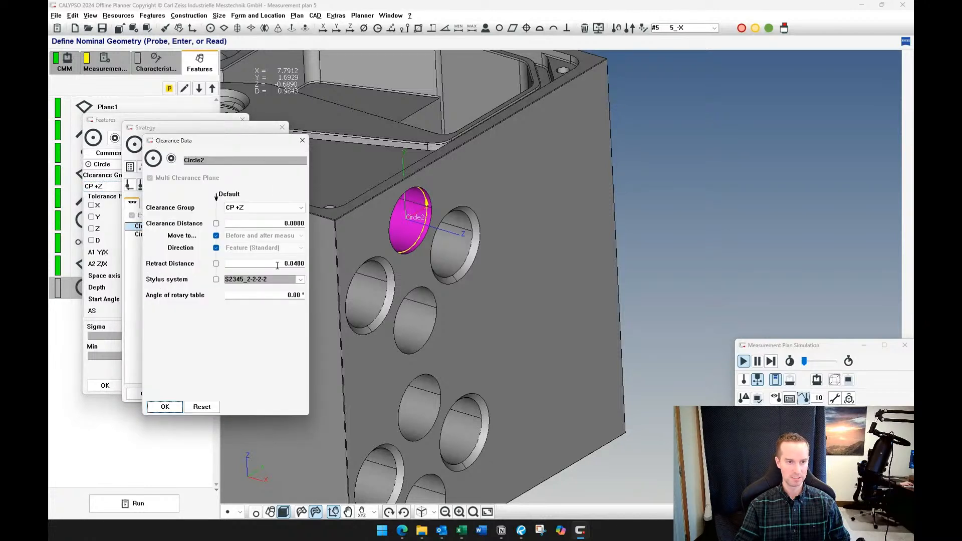
click(165, 406)
click(153, 398)
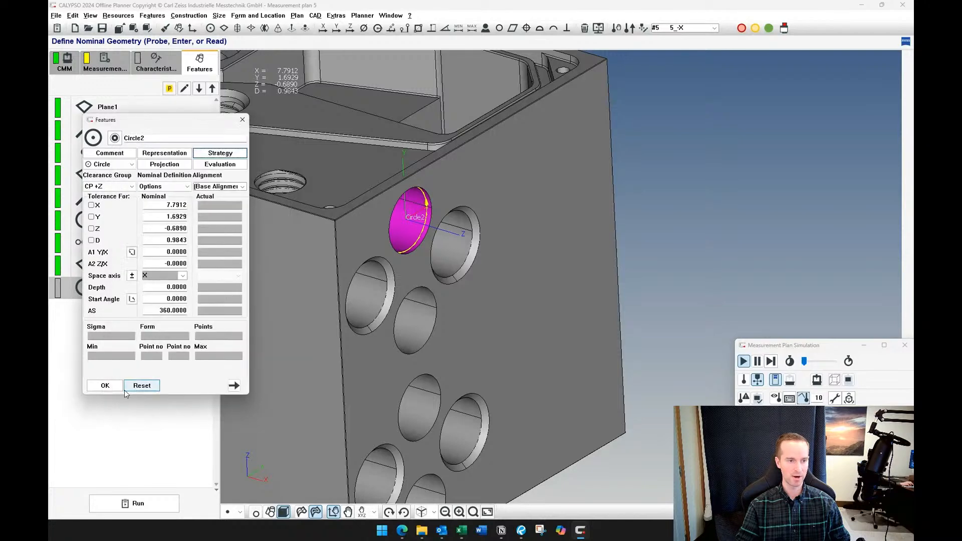
click(105, 385)
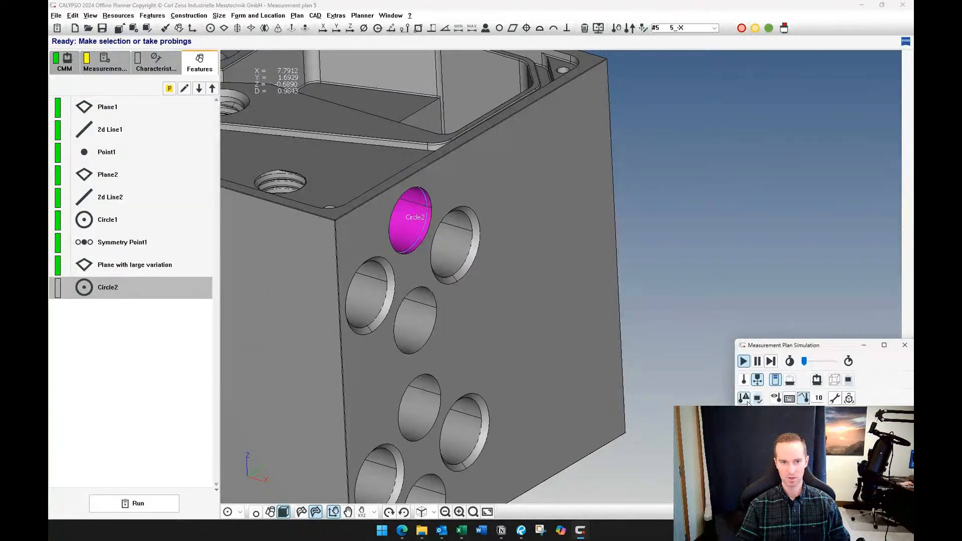
Execute Circle2 in the simulation and examine the probe's path from the clearance plane into the side bore
right_click(151, 288)
click(184, 460)
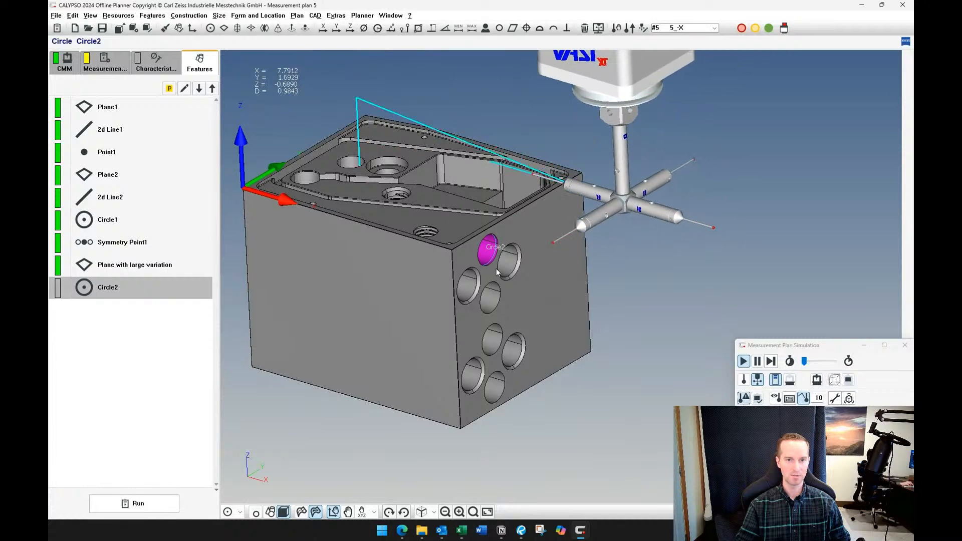
scroll(495, 268, up, 3)
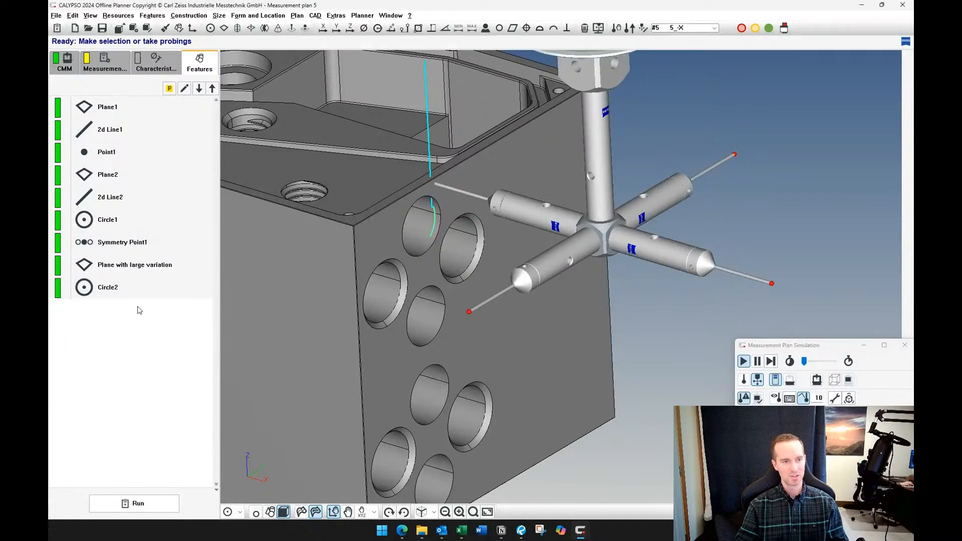
Set the clearance distance in Circle2's clearance data to .5 and accept the clearance data, strategy and feature
double_click(121, 289)
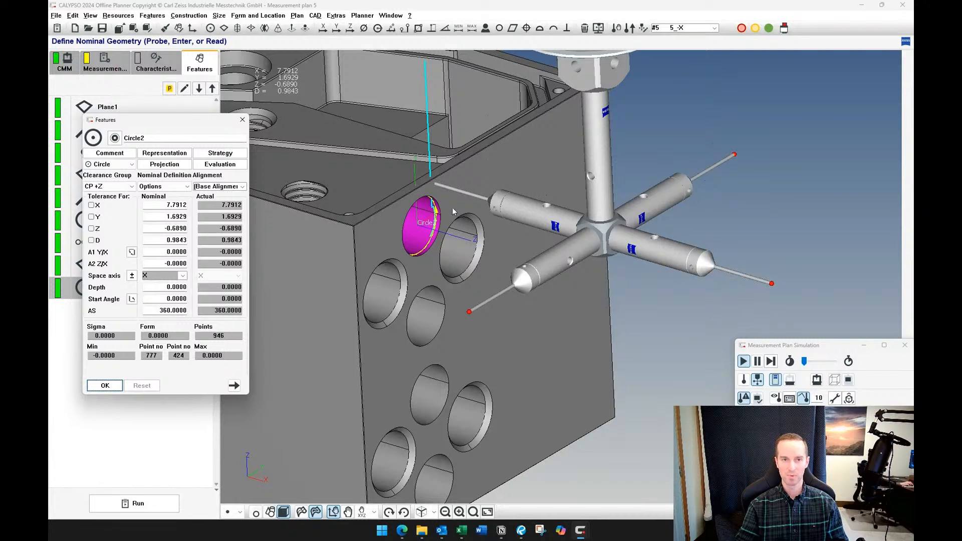
click(223, 157)
double_click(156, 226)
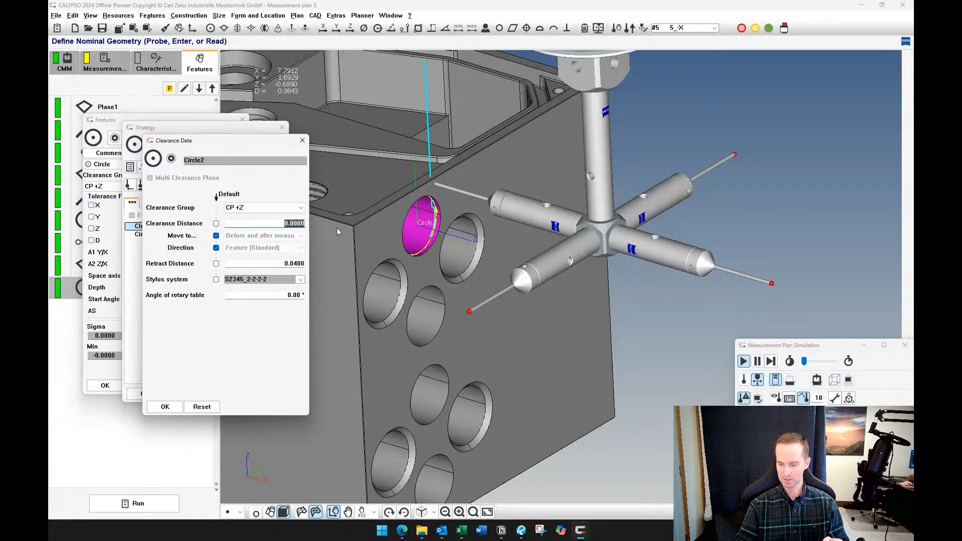
text(.5)
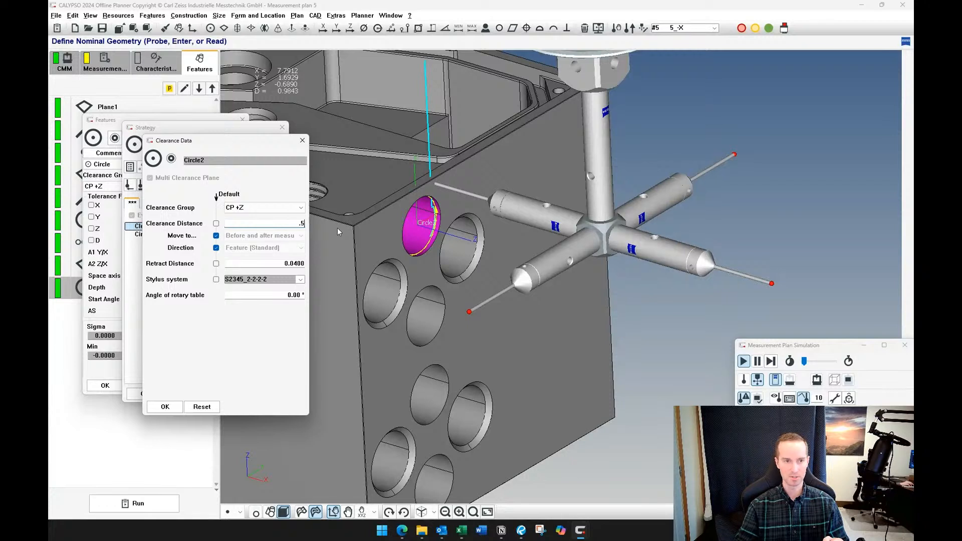
click(158, 407)
click(142, 394)
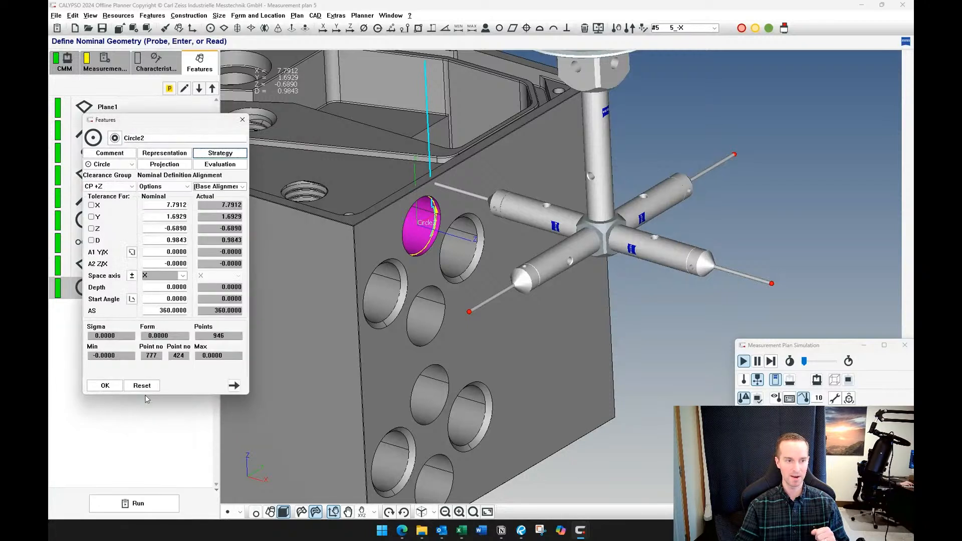
click(105, 386)
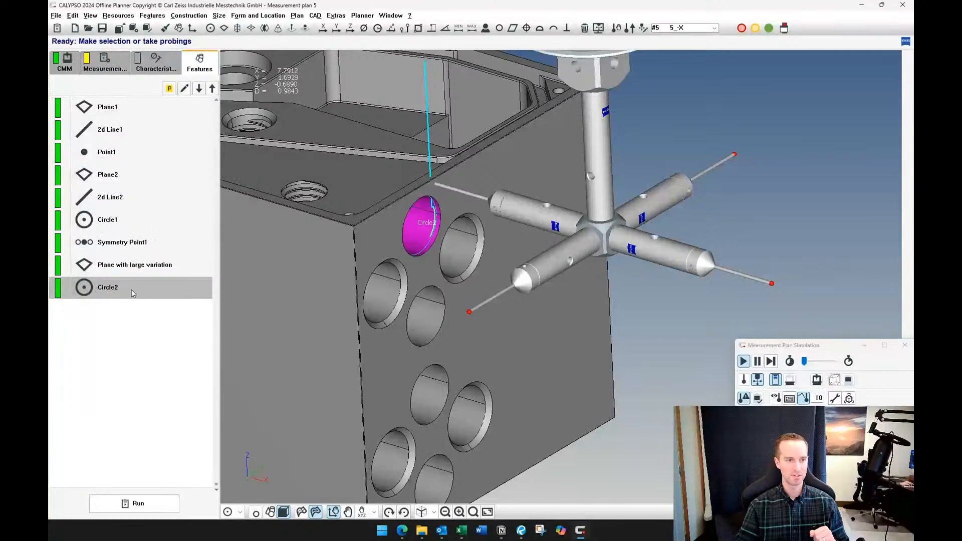
Execute Circle2 again in the simulation and examine how the clearance distance affects the probe's approach to the side bore
right_click(131, 289)
click(170, 457)
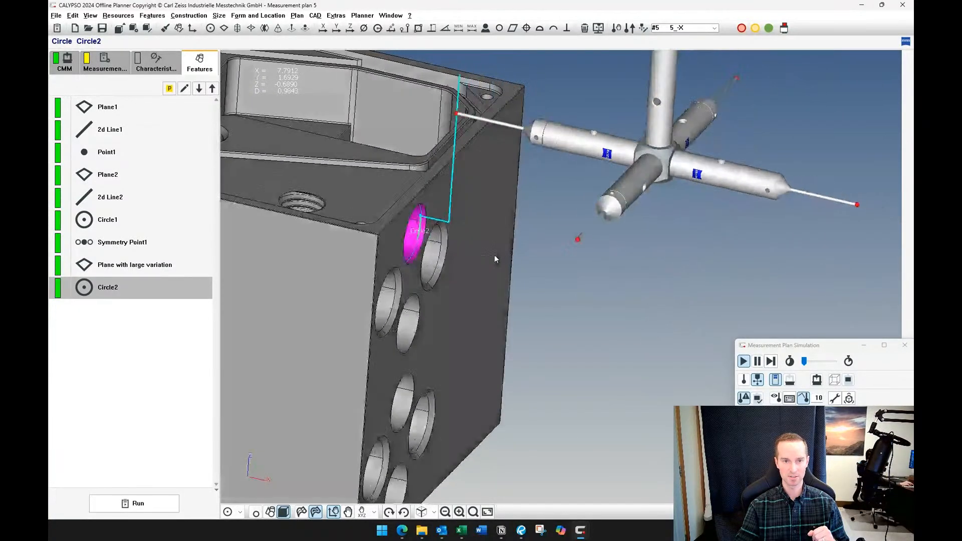
scroll(397, 293, up, 2)
right_drag(389, 298, 602, 354)
scroll(488, 330, up, 5)
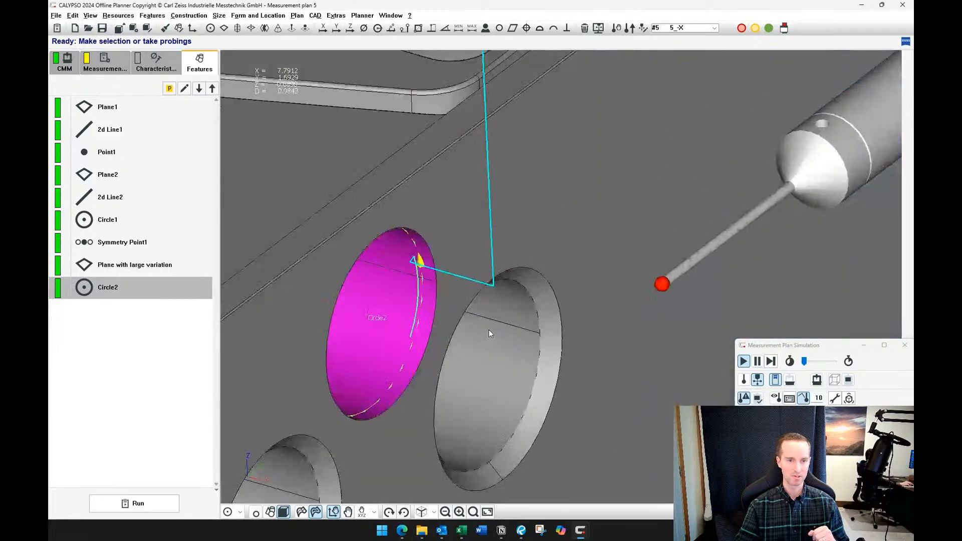
right_drag(425, 324, 584, 349)
scroll(584, 350, up, 3)
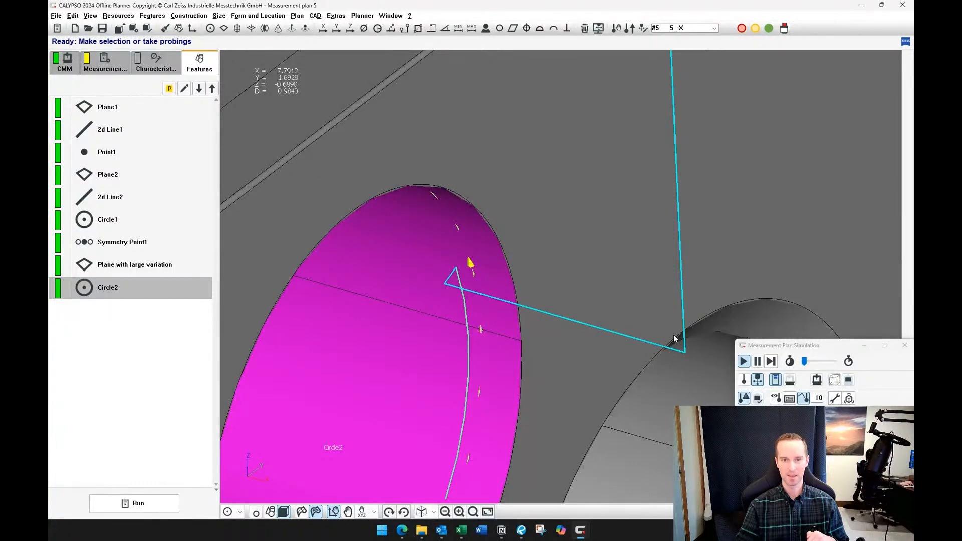
scroll(524, 310, down, 10)
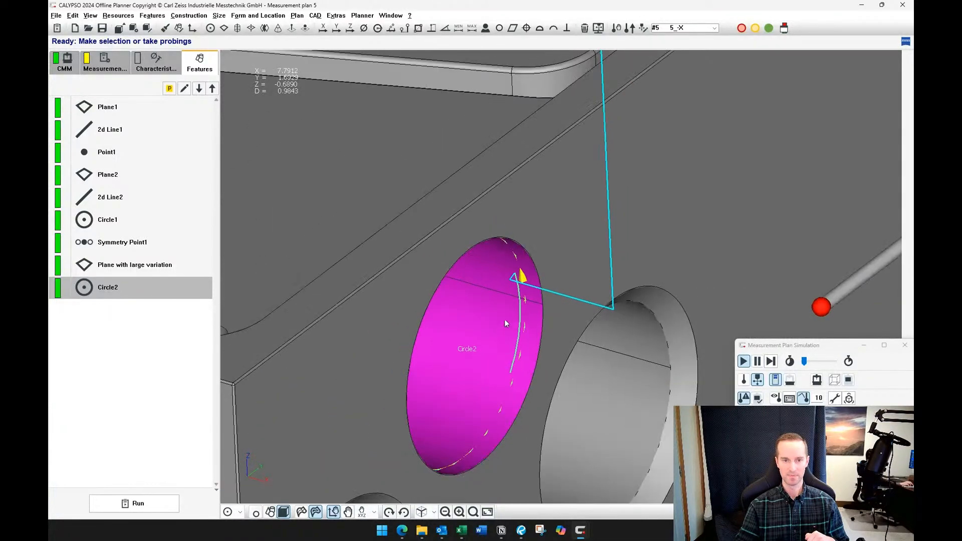
scroll(526, 309, down, 10)
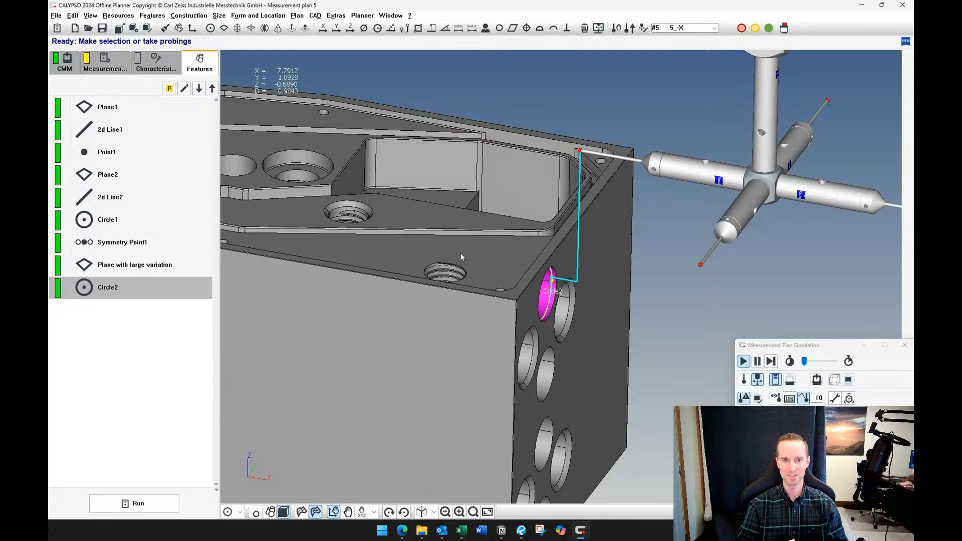
scroll(401, 260, down, 4)
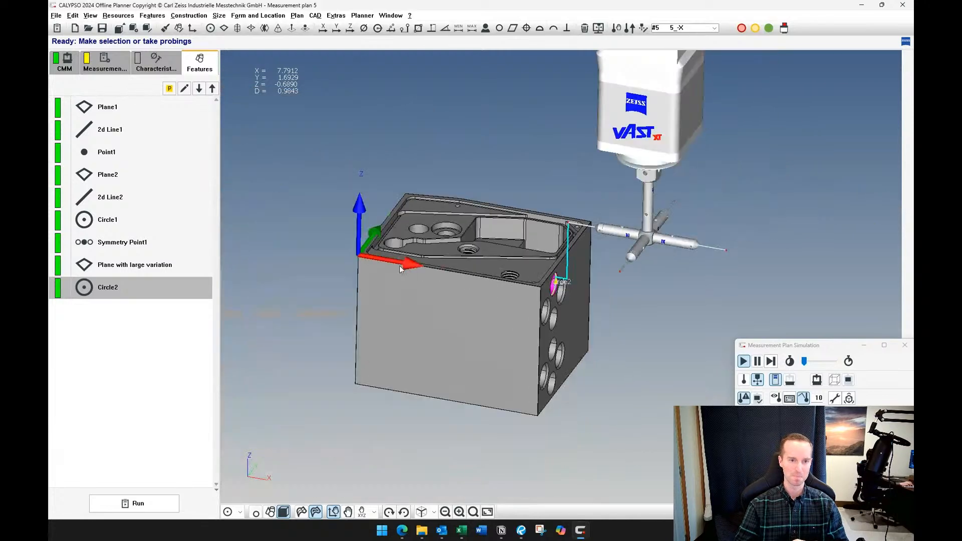
drag(377, 287, 438, 299)
scroll(437, 307, up, 8)
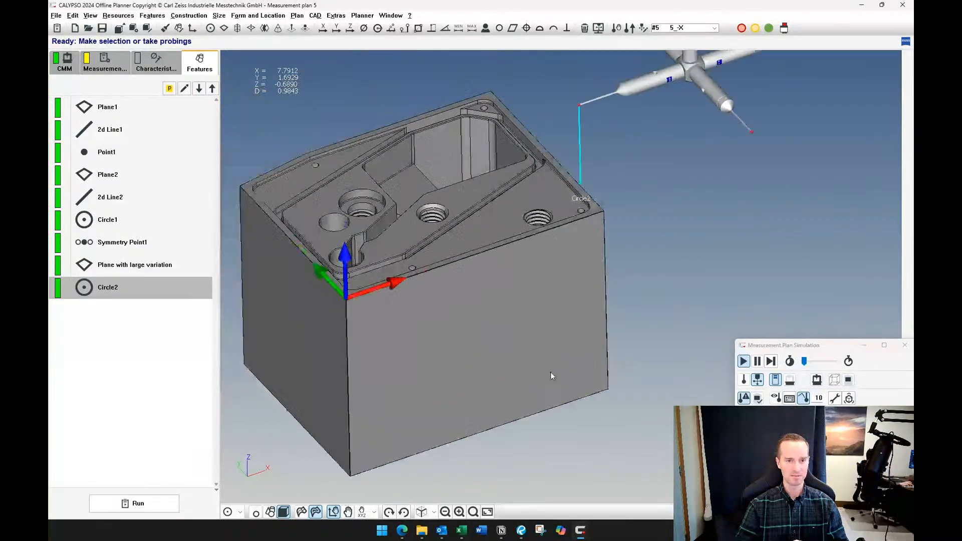
scroll(530, 356, down, 6)
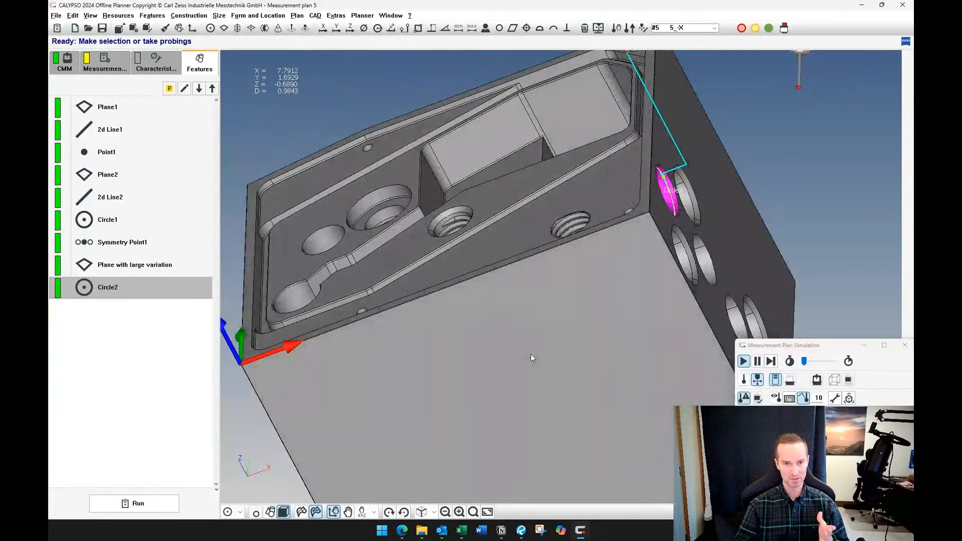
scroll(521, 336, down, 2)
scroll(512, 330, down, 2)
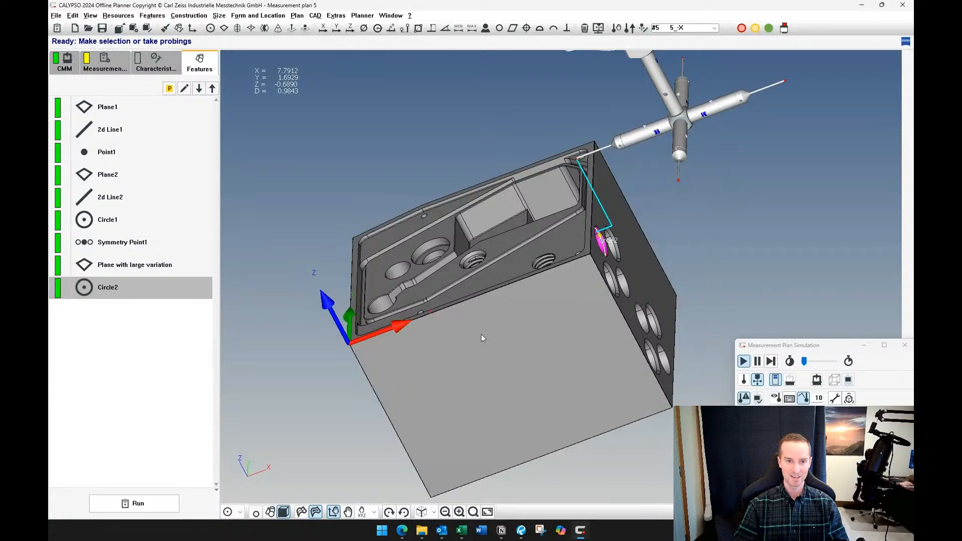
middle_drag(488, 326, 551, 338)
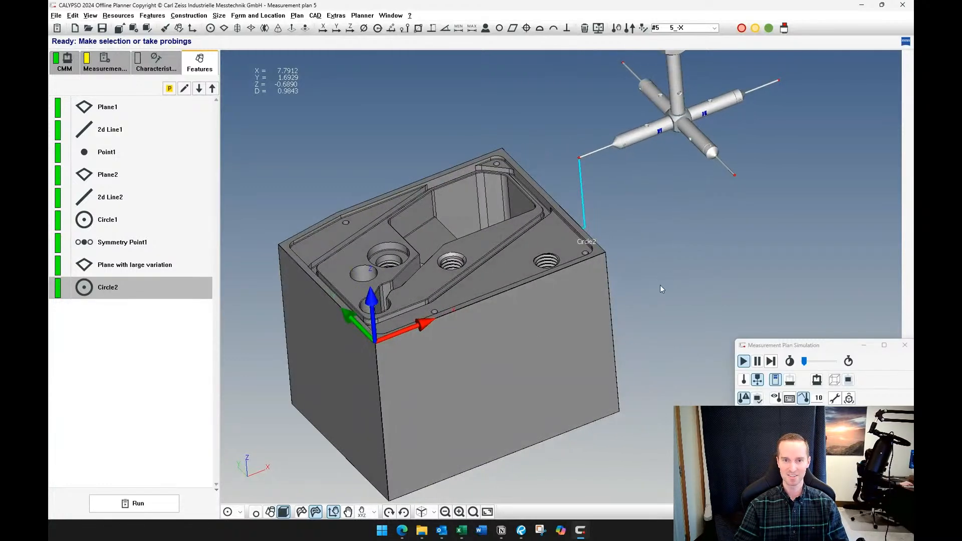
middle_drag(660, 284, 631, 315)
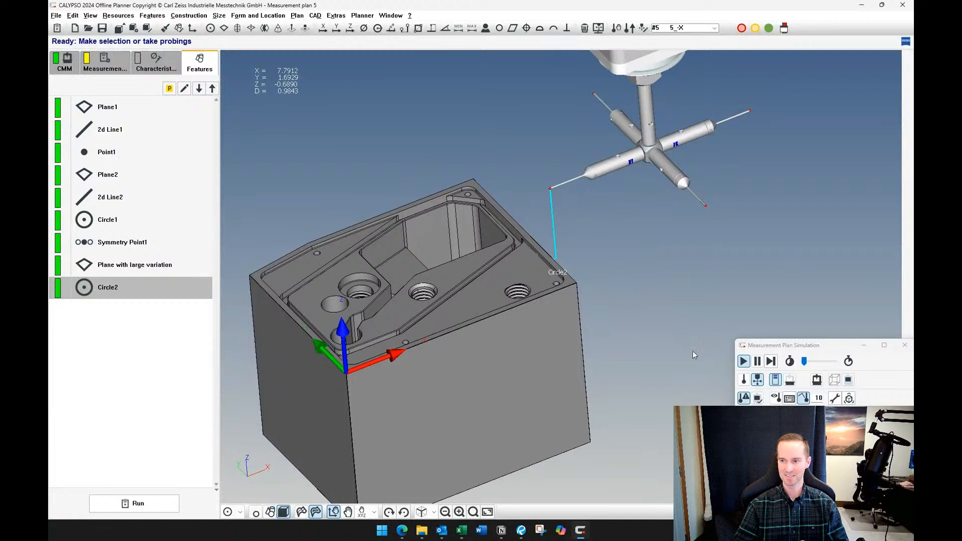